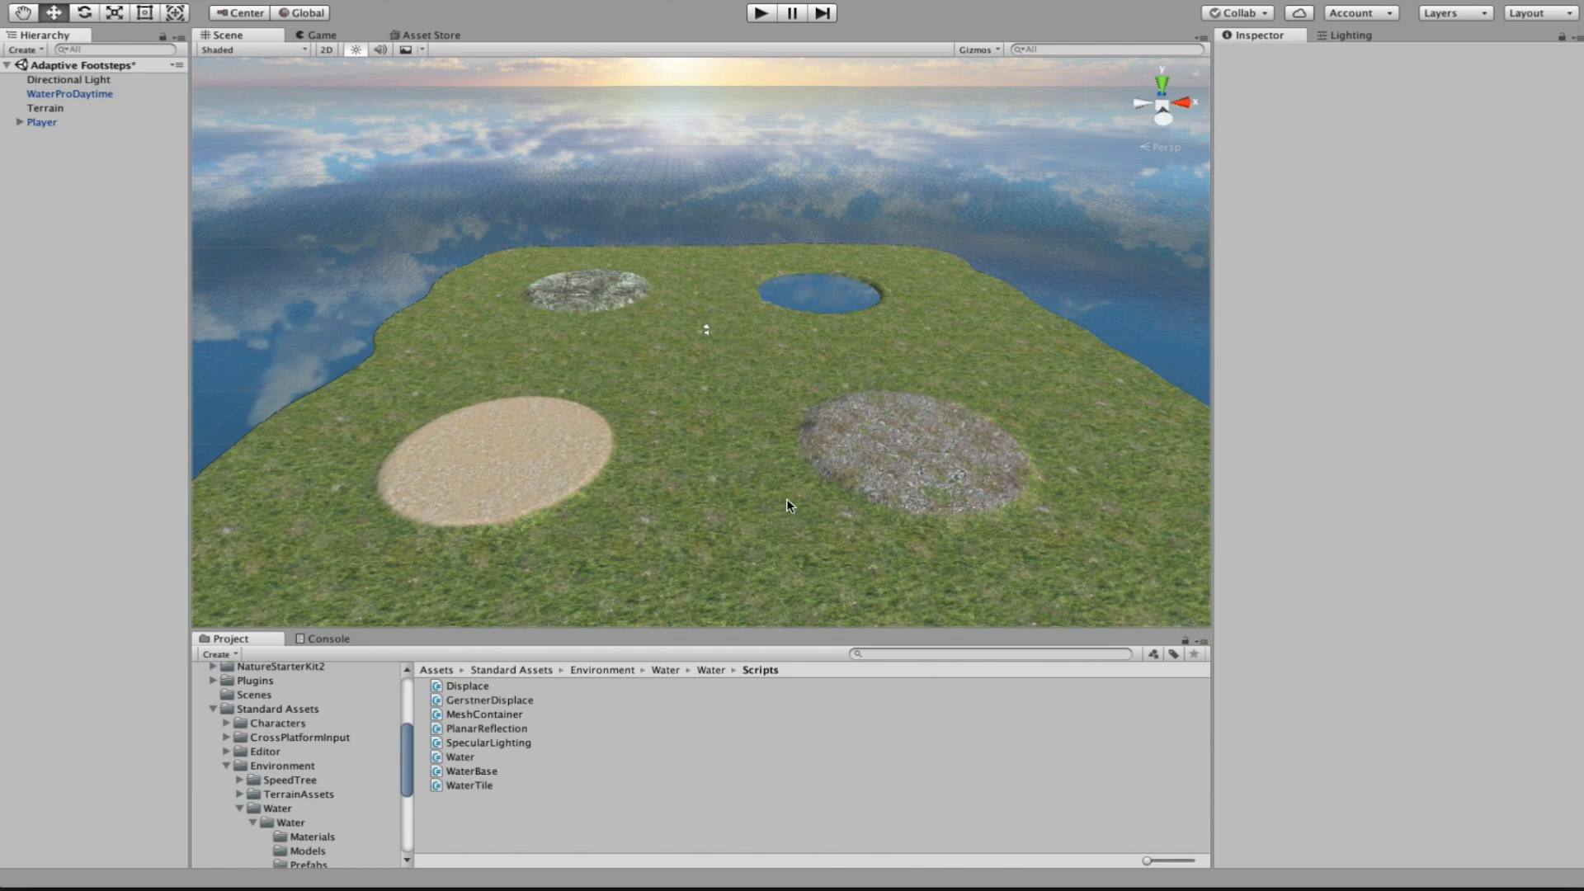
# Inspect the Player object's First Person Controller script and its footstep, jump and land event assignments
pyautogui.click(40, 122)
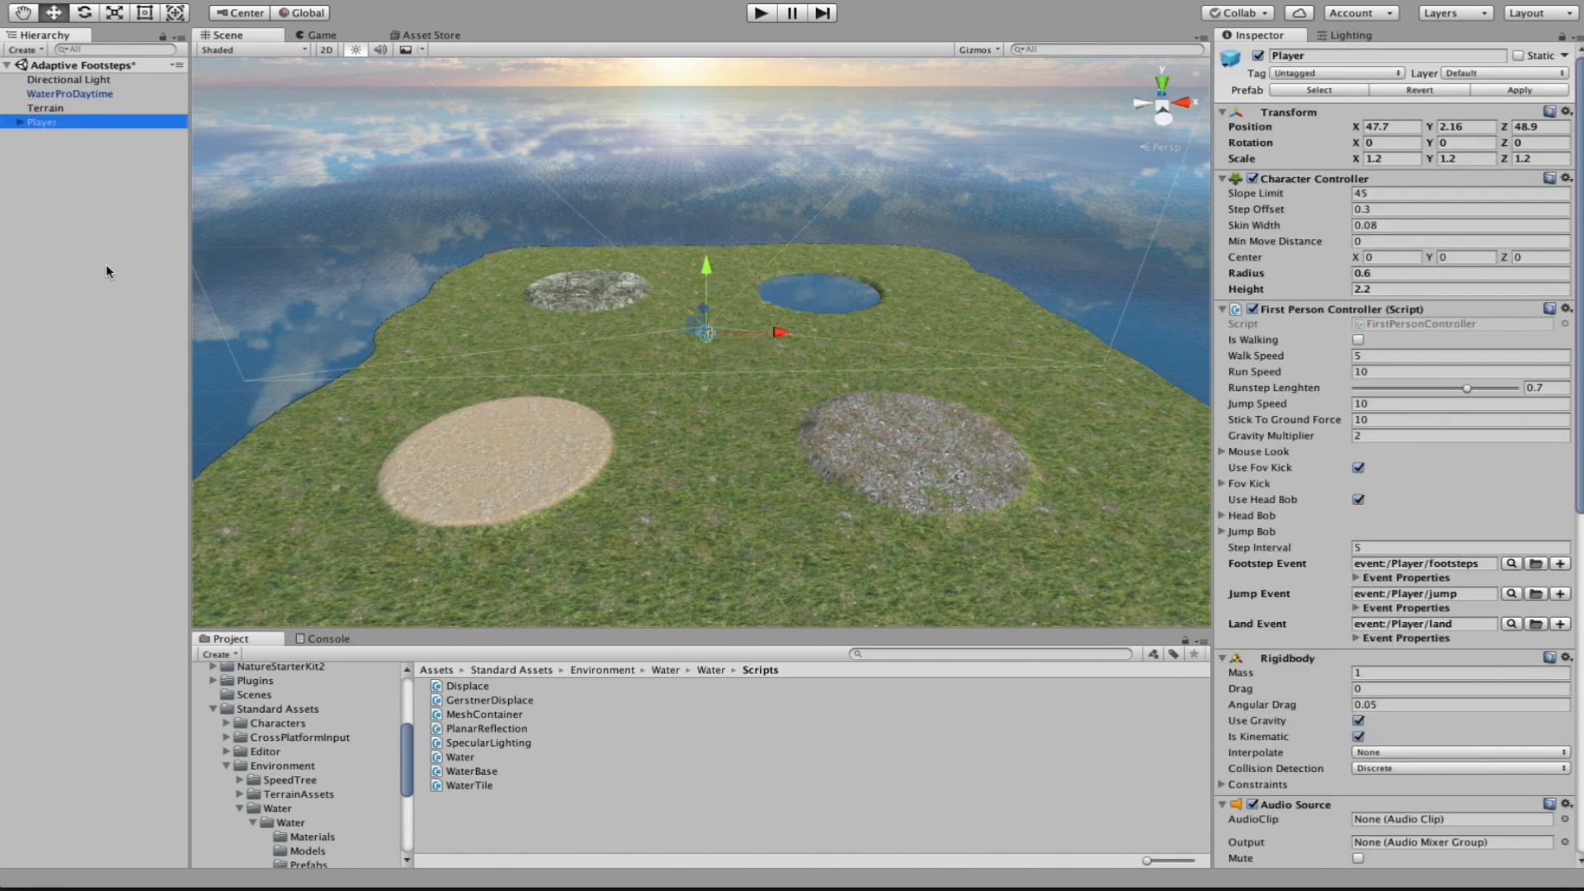
pyautogui.scroll(-5, 1305, 157)
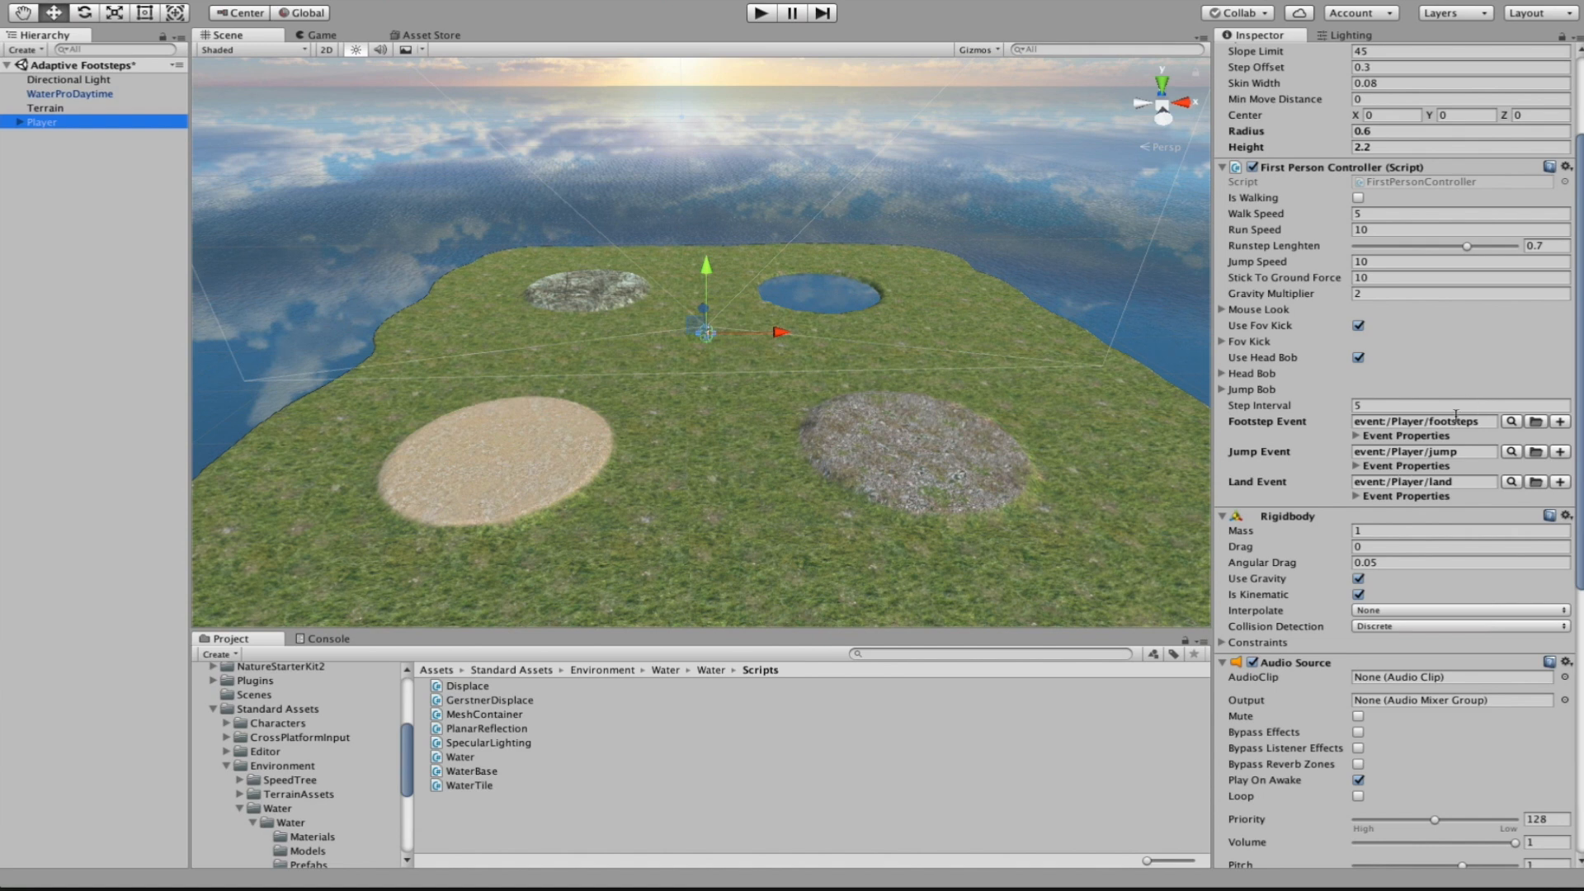
pyautogui.scroll(-2, 1336, 346)
pyautogui.click(1238, 303)
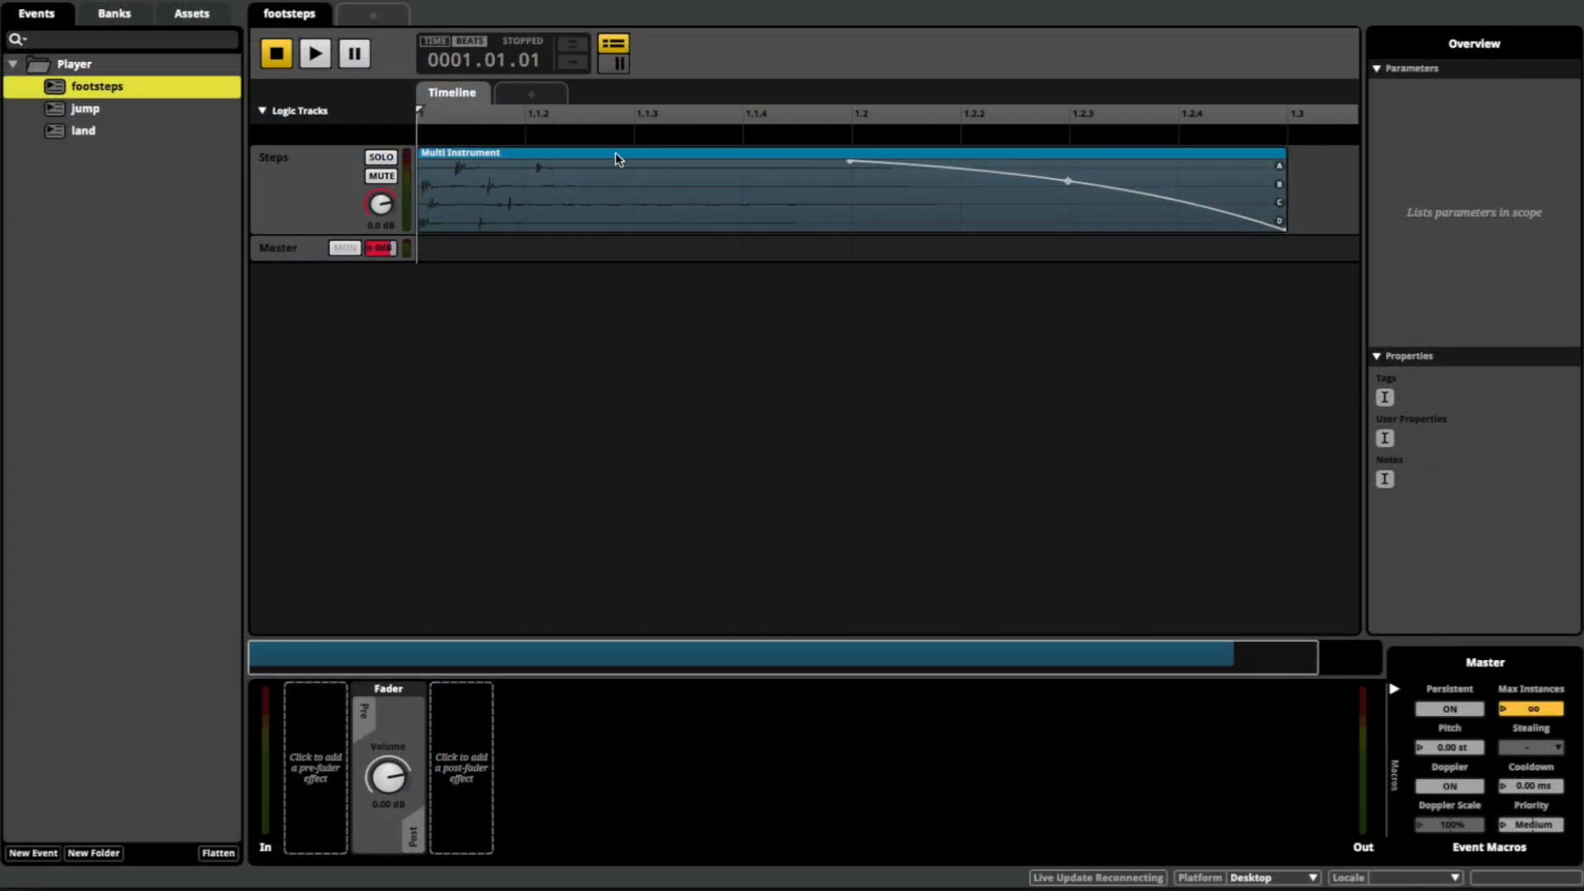
# Switch to FMOD Studio and place all eight foot_grass_walk files as one multi instrument on the footsteps event's Grass Steps track
pyautogui.click(280, 197)
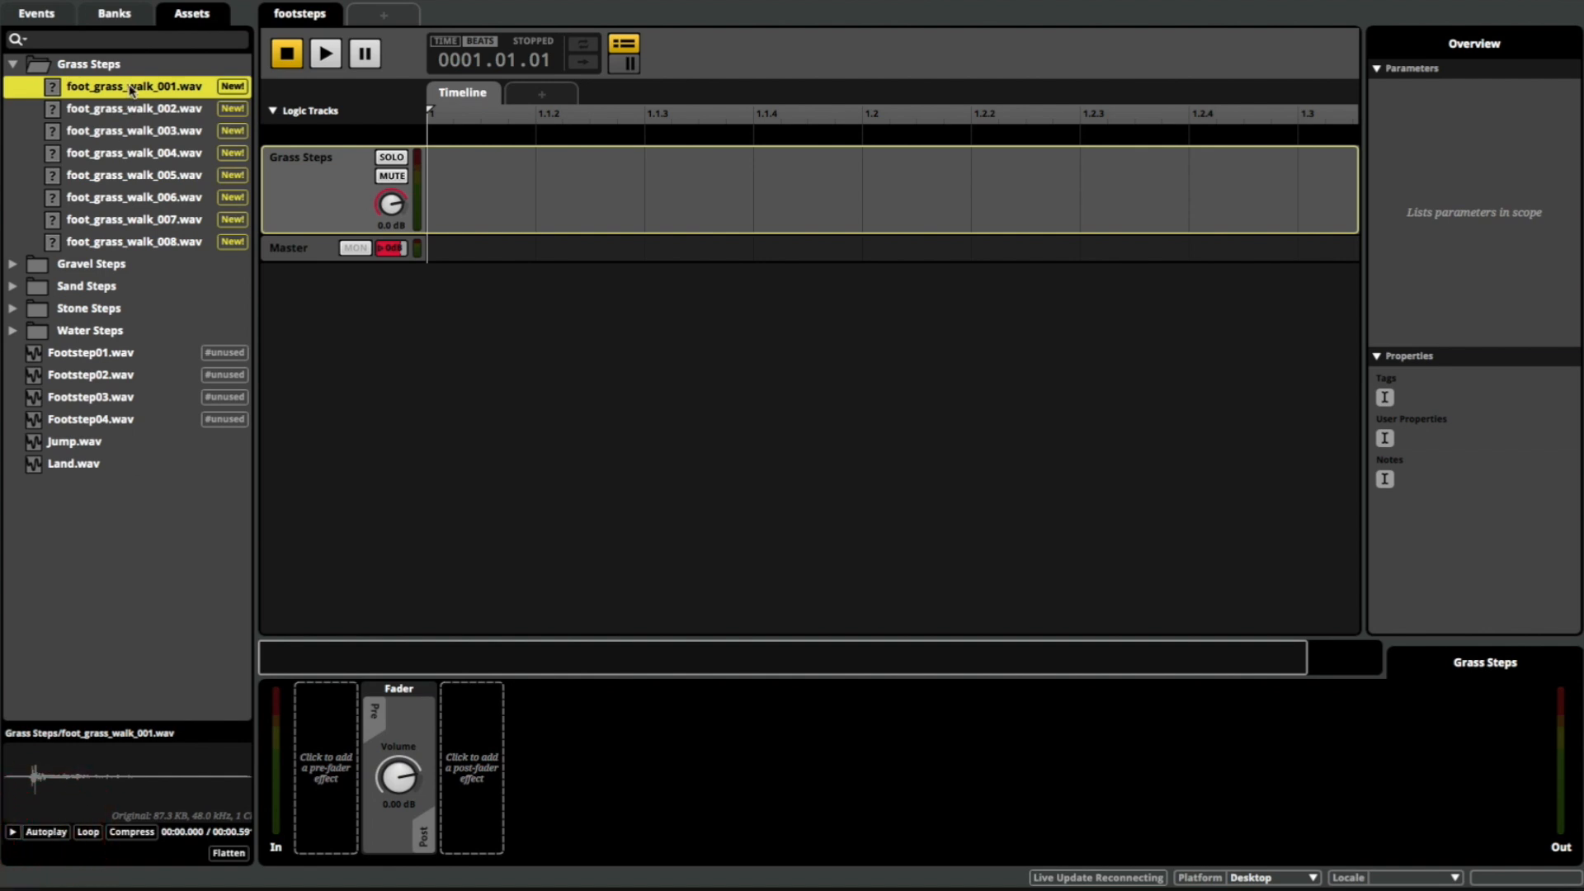
pyautogui.keyDown('shift'); pyautogui.click(151, 243); pyautogui.keyUp('shift')
pyautogui.moveTo(151, 243); pyautogui.dragTo(495, 195)
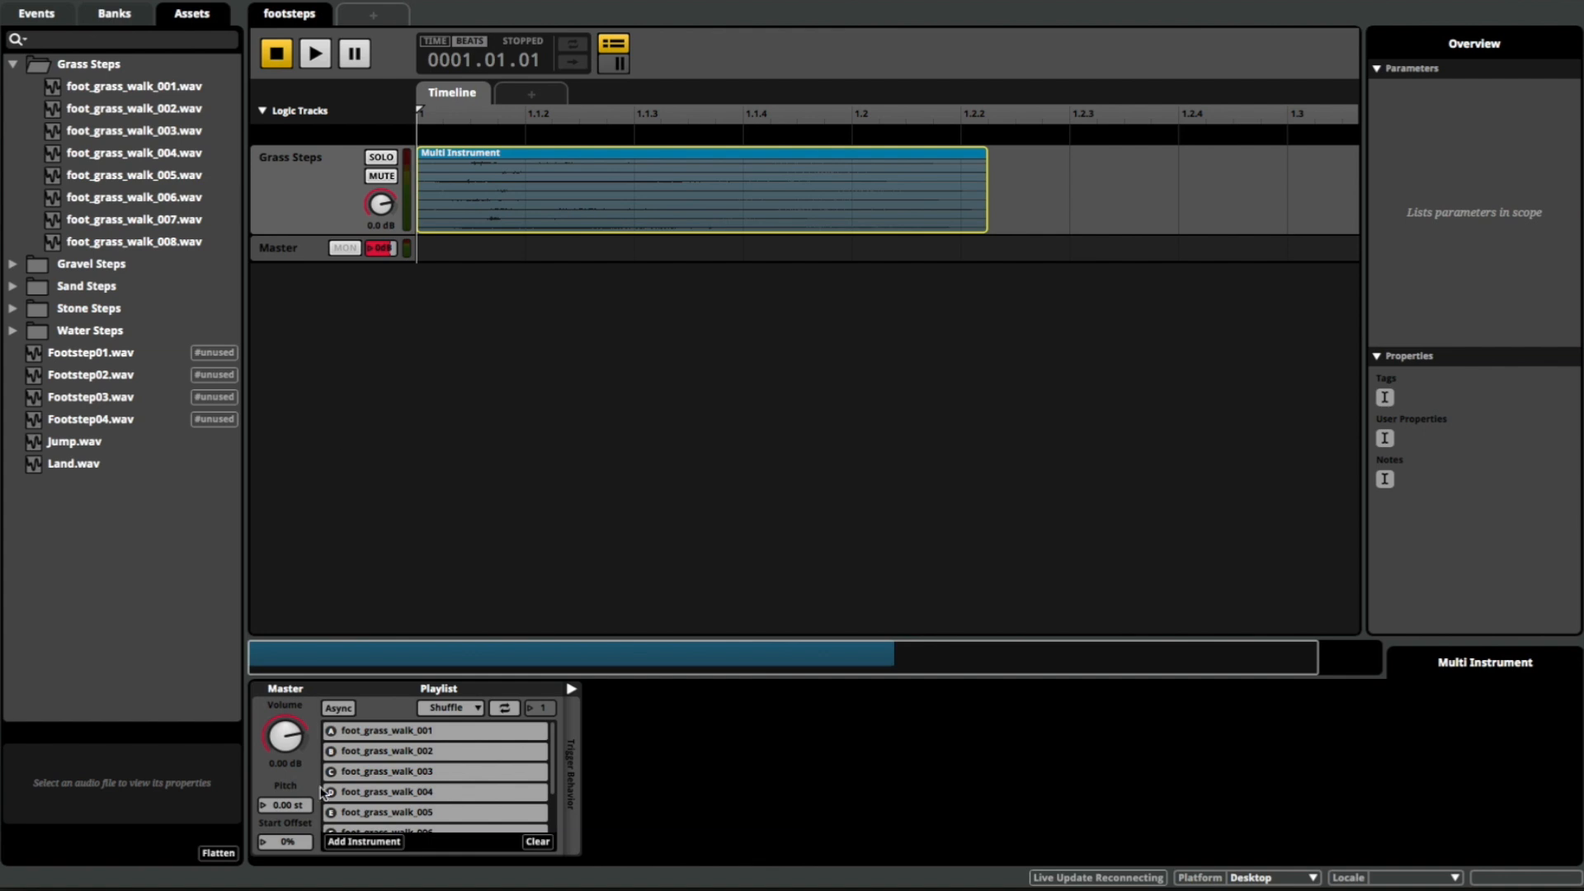
# Add random modulation to the grass multi instrument, with 2.16 st on pitch and 2.50 dB on volume
pyautogui.rightClick(282, 805)
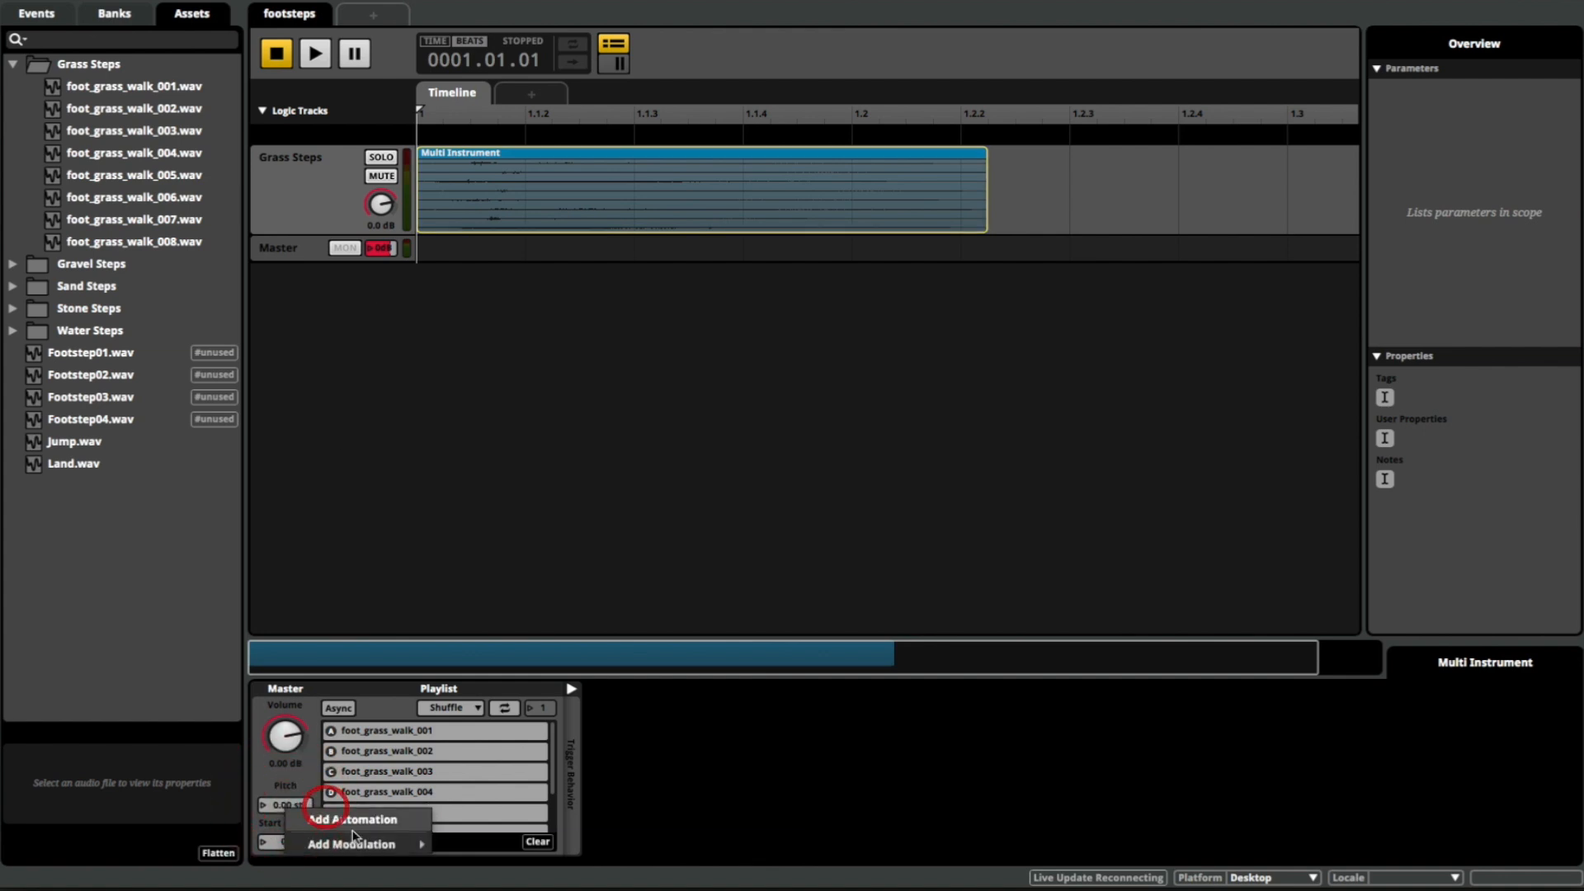
pyautogui.moveTo(395, 841)
pyautogui.click(472, 804)
pyautogui.moveTo(642, 777); pyautogui.dragTo(642, 767)
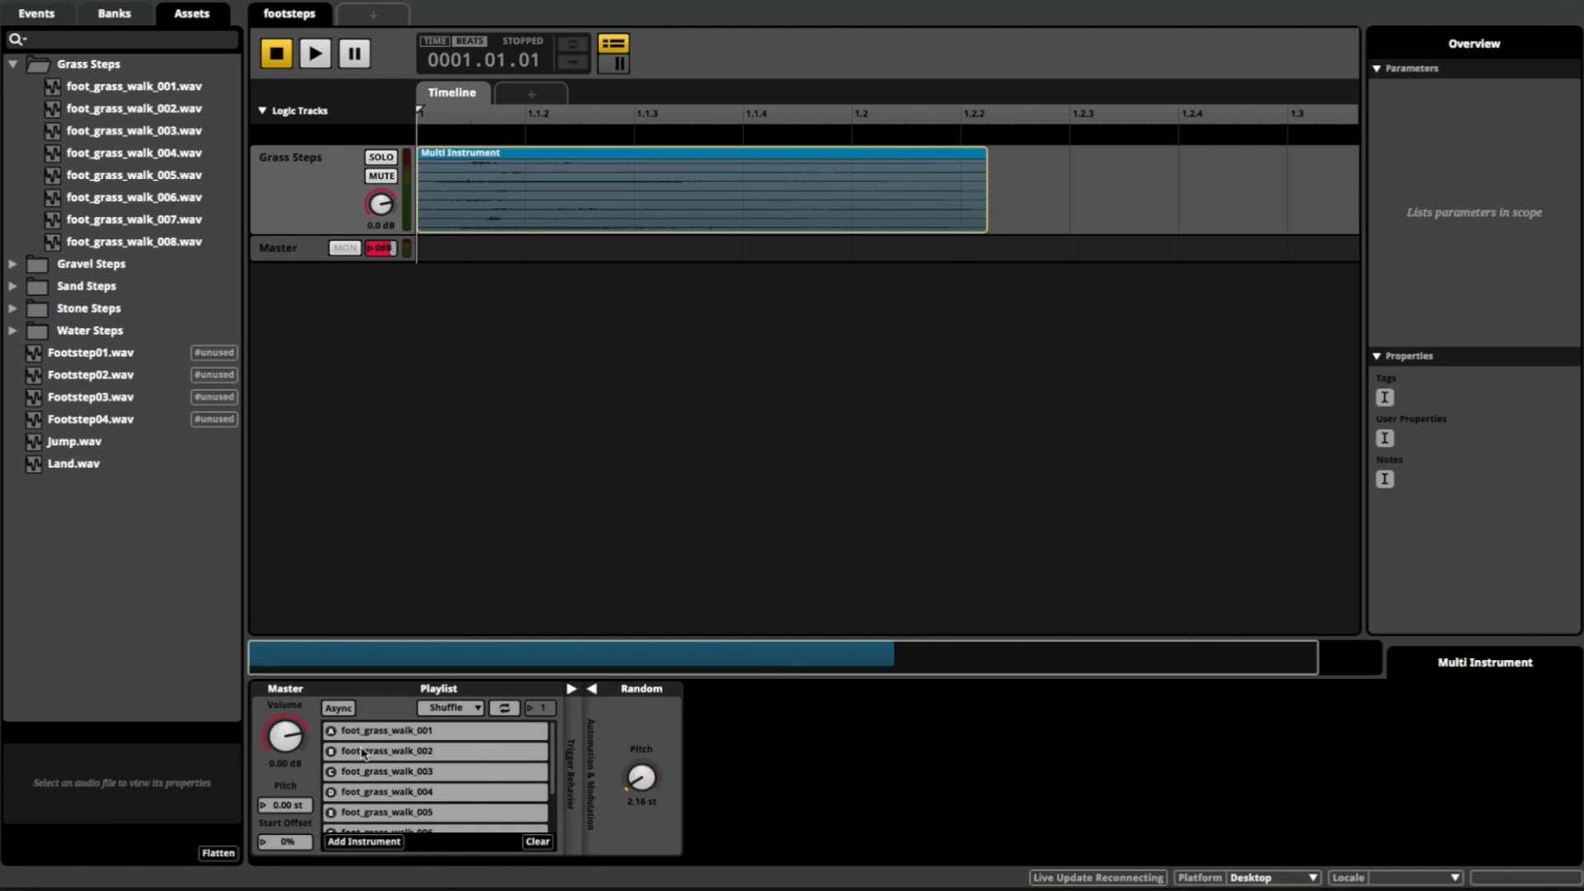
pyautogui.rightClick(287, 737)
pyautogui.moveTo(330, 770)
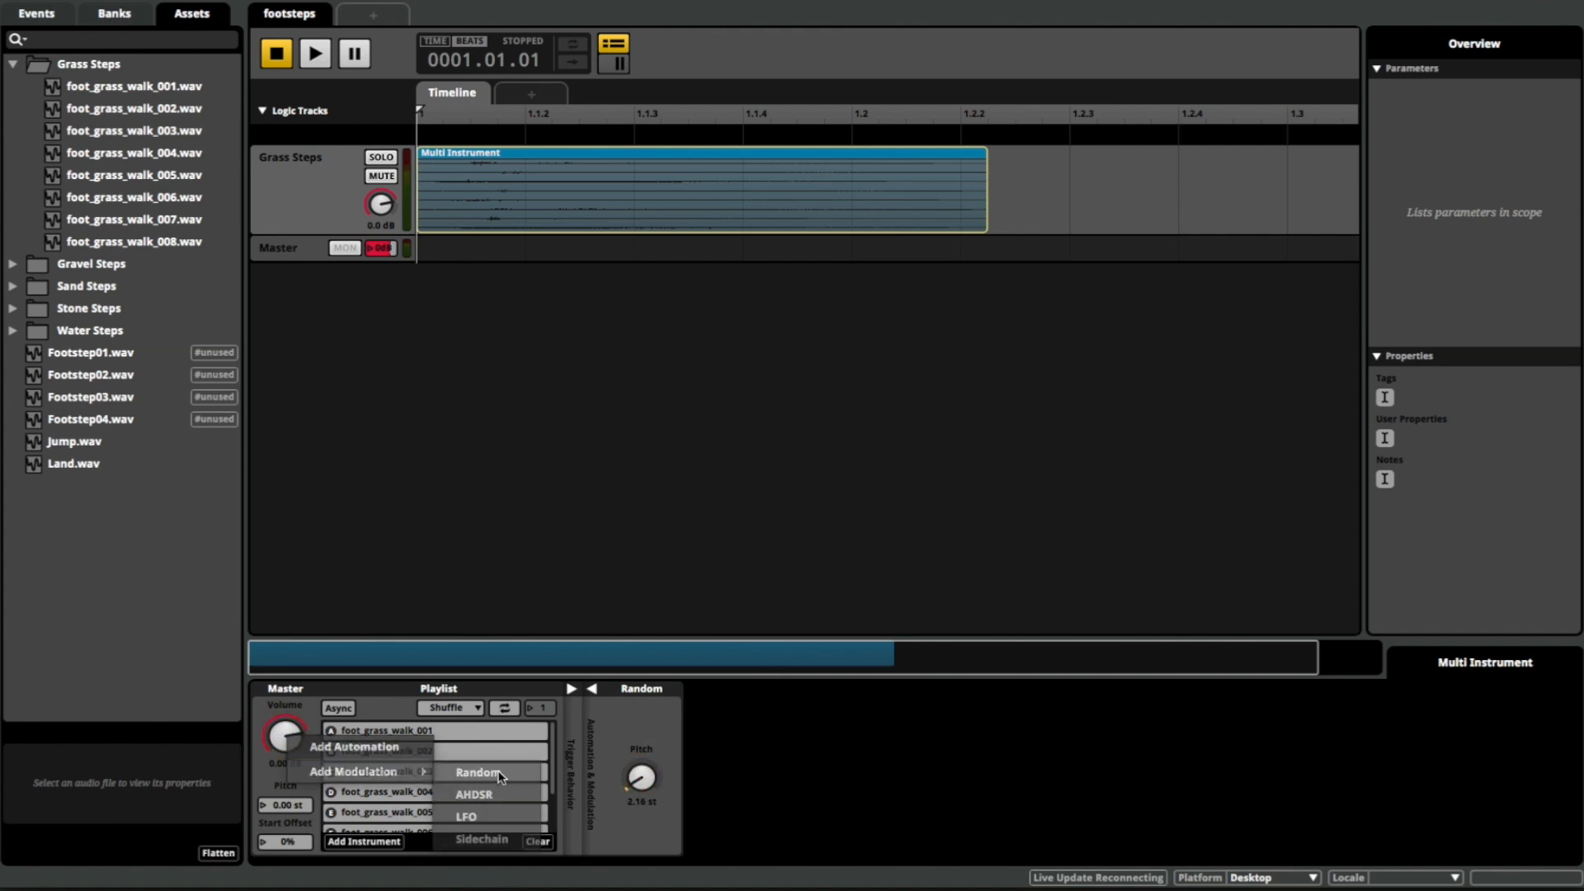
pyautogui.click(478, 773)
pyautogui.moveTo(637, 815); pyautogui.dragTo(638, 801)
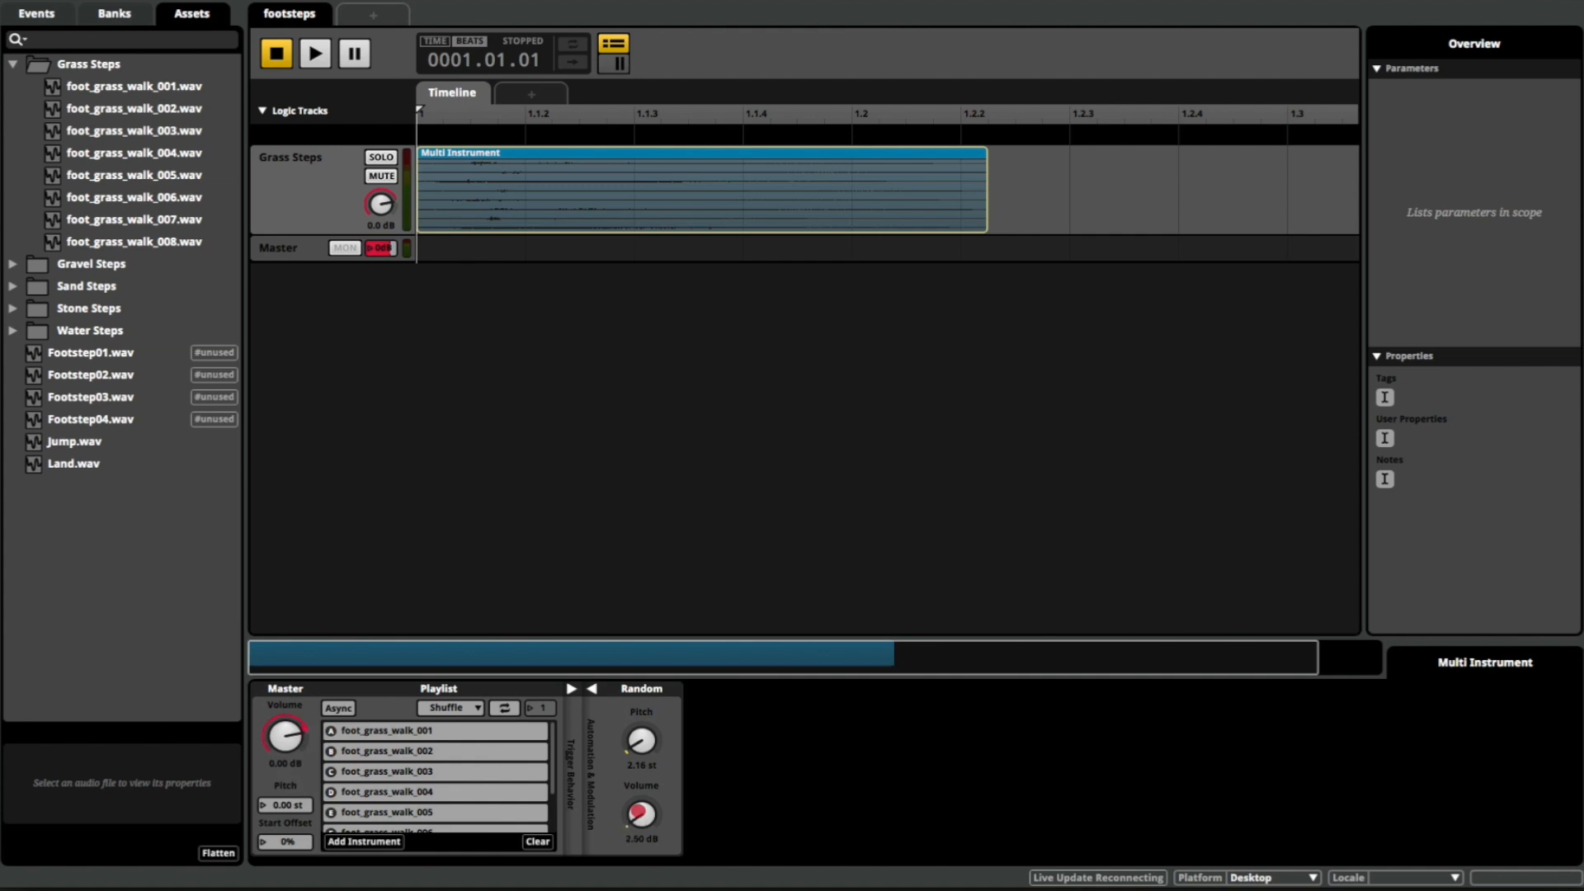
# Audition the footsteps event, switch to Unity and playtest the scene by walking across the grass
pyautogui.press('space')
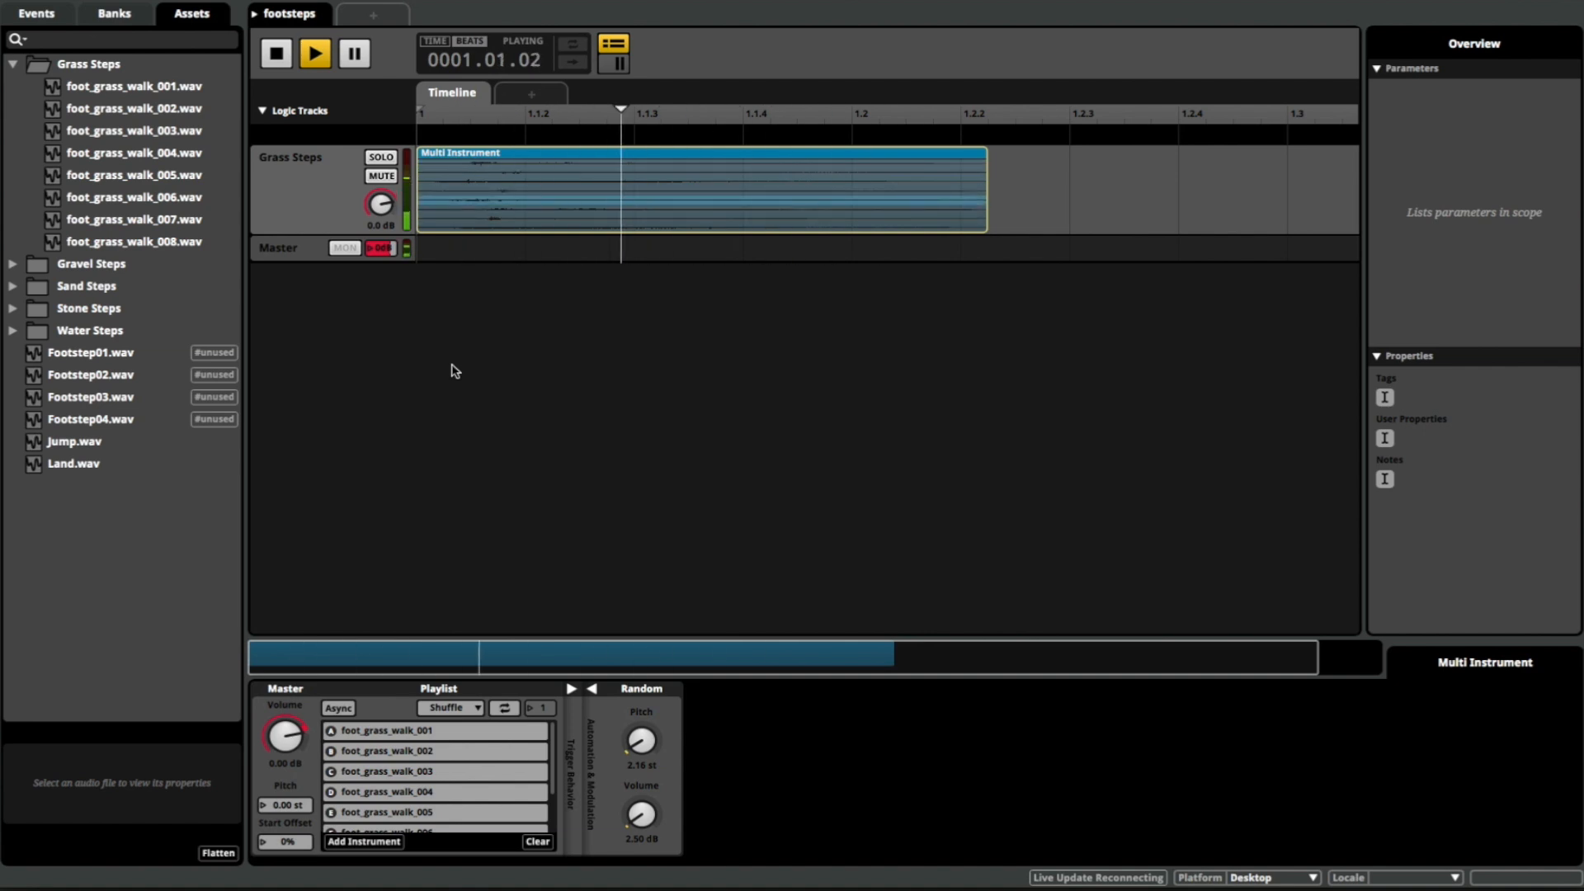
pyautogui.press('space')
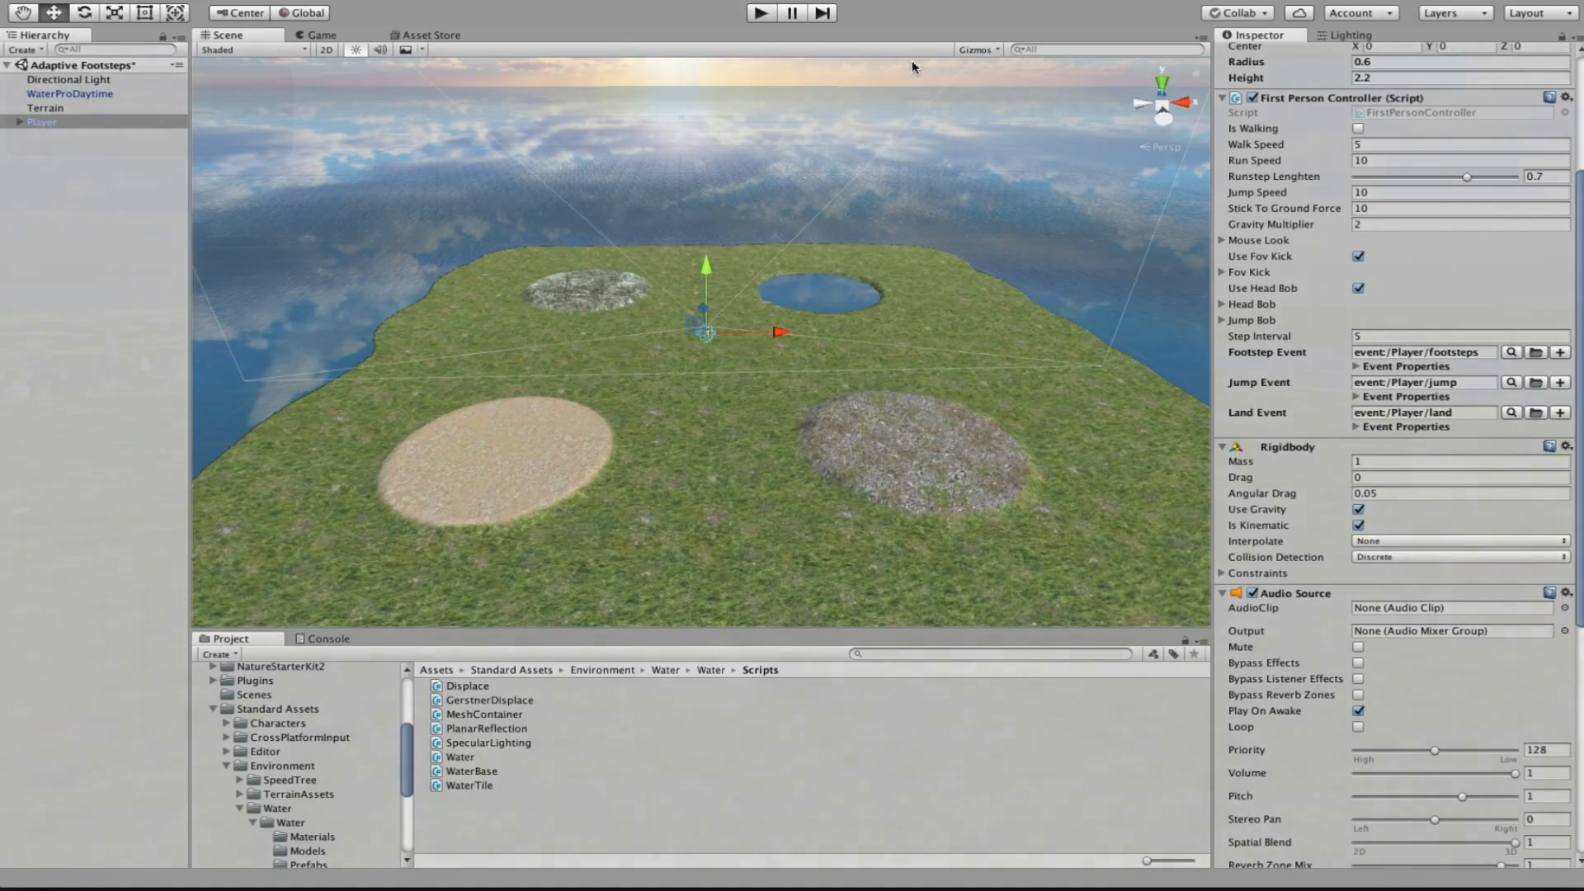
pyautogui.click(760, 13)
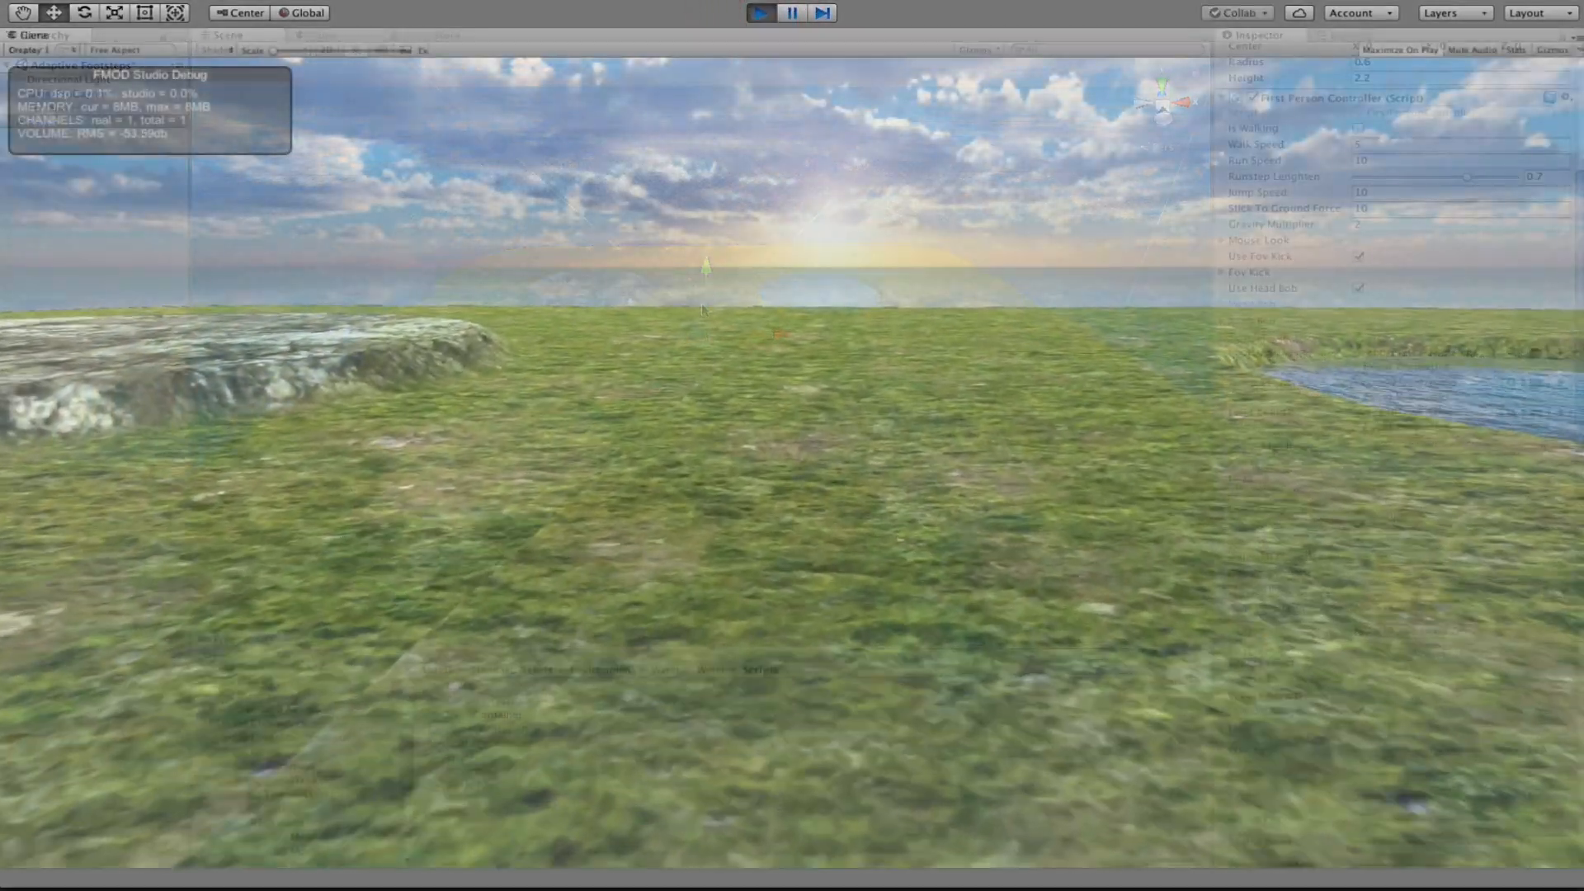
pyautogui.press('w')
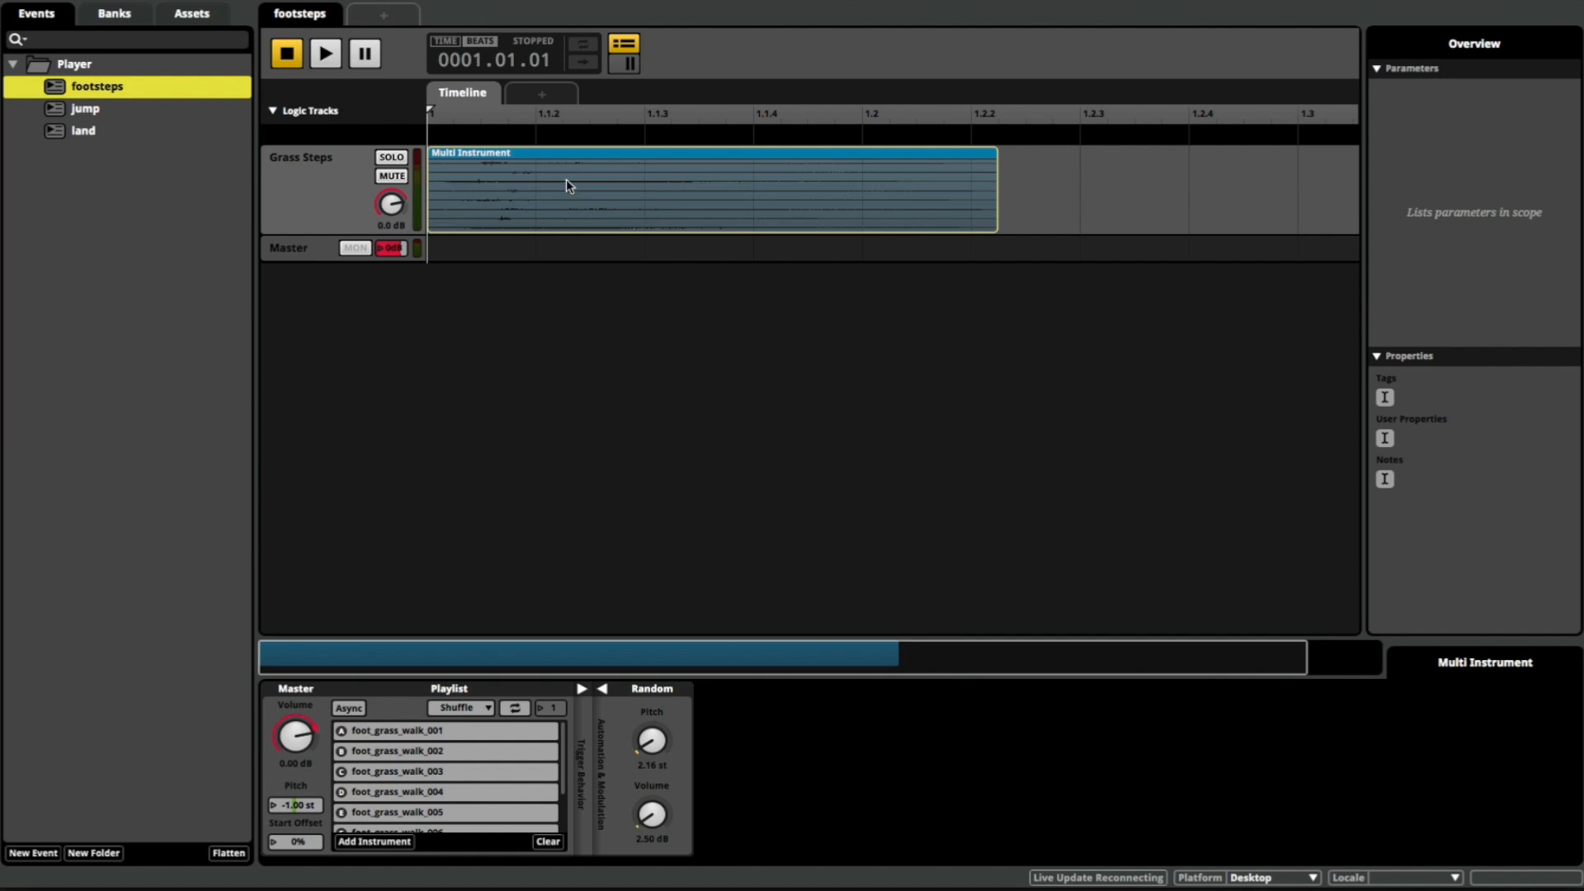
# Start a new user parameter of the Labeled type in FMOD Studio's footsteps event and name it Surface
pyautogui.click(541, 95)
pyautogui.click(545, 331)
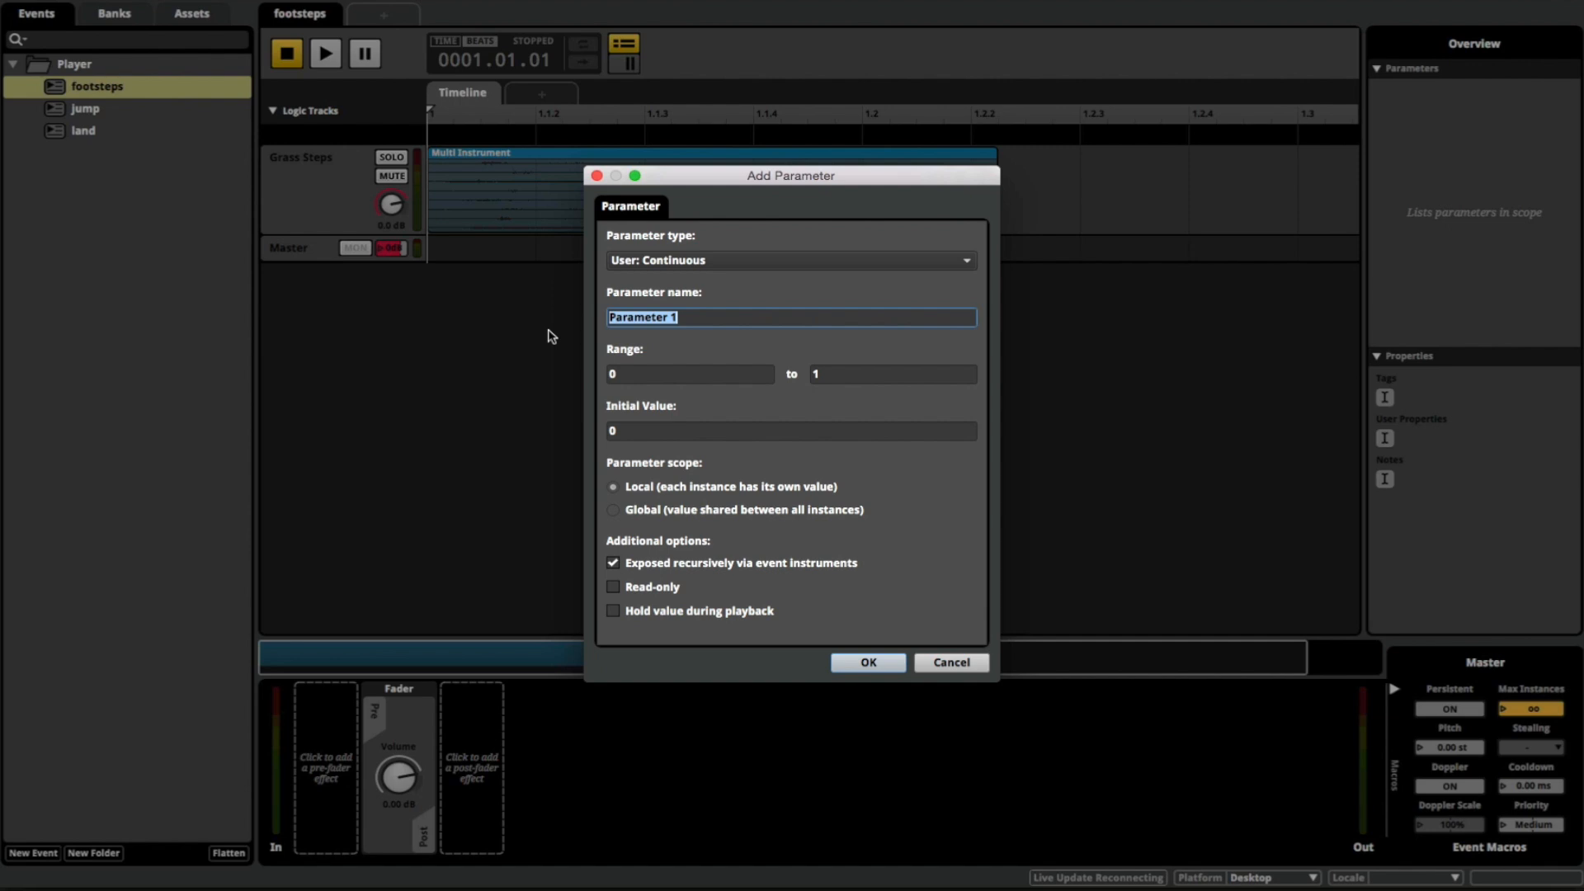
pyautogui.click(681, 260)
pyautogui.click(681, 297)
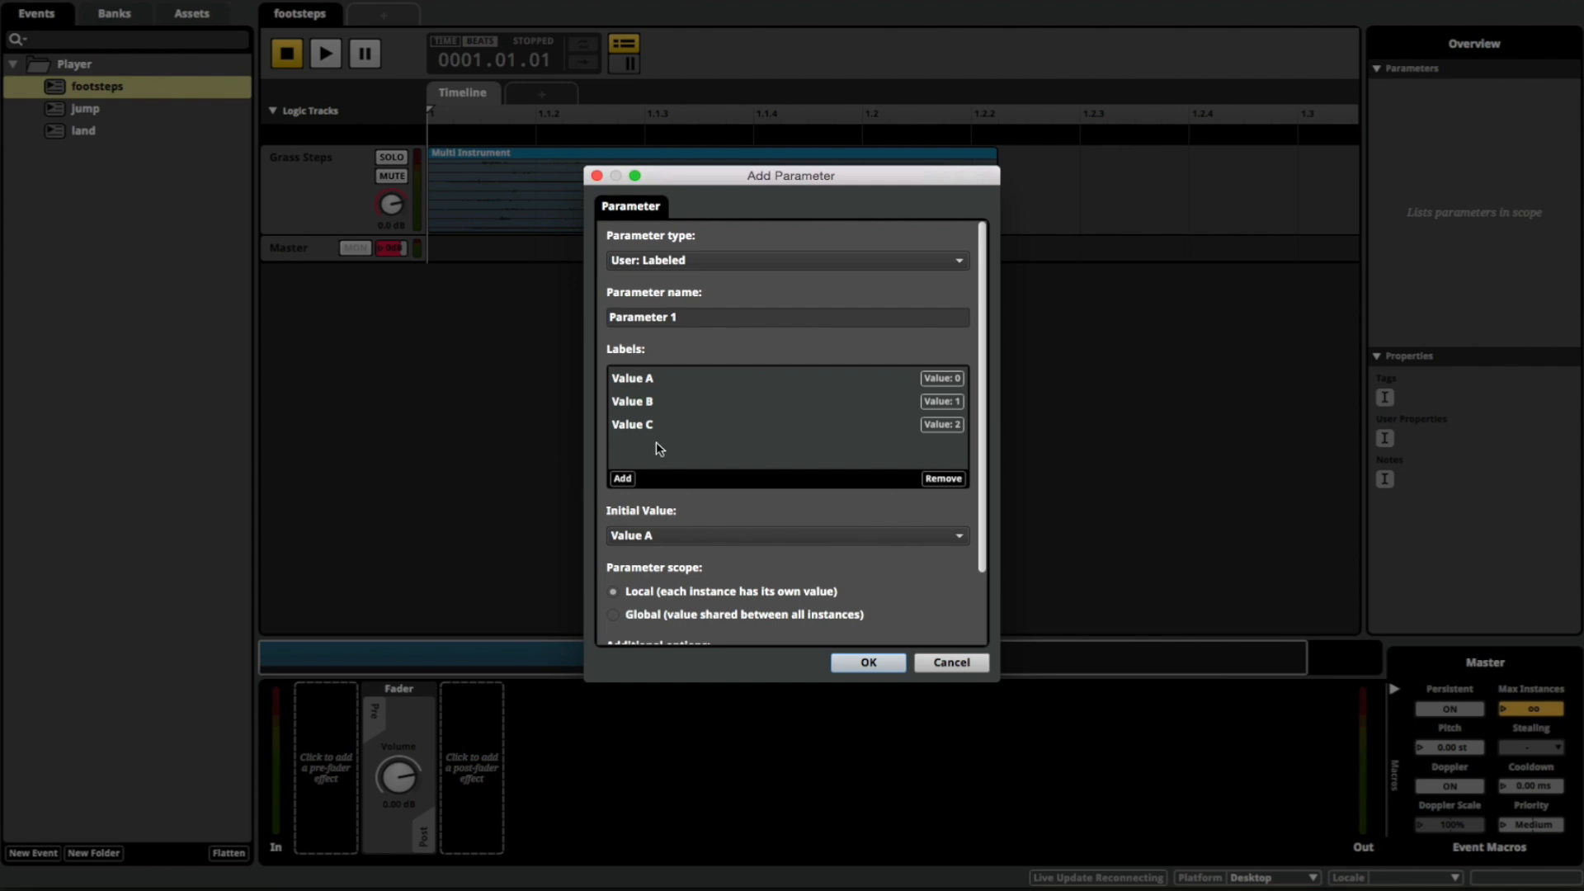
pyautogui.click(685, 318)
pyautogui.write('Surface')
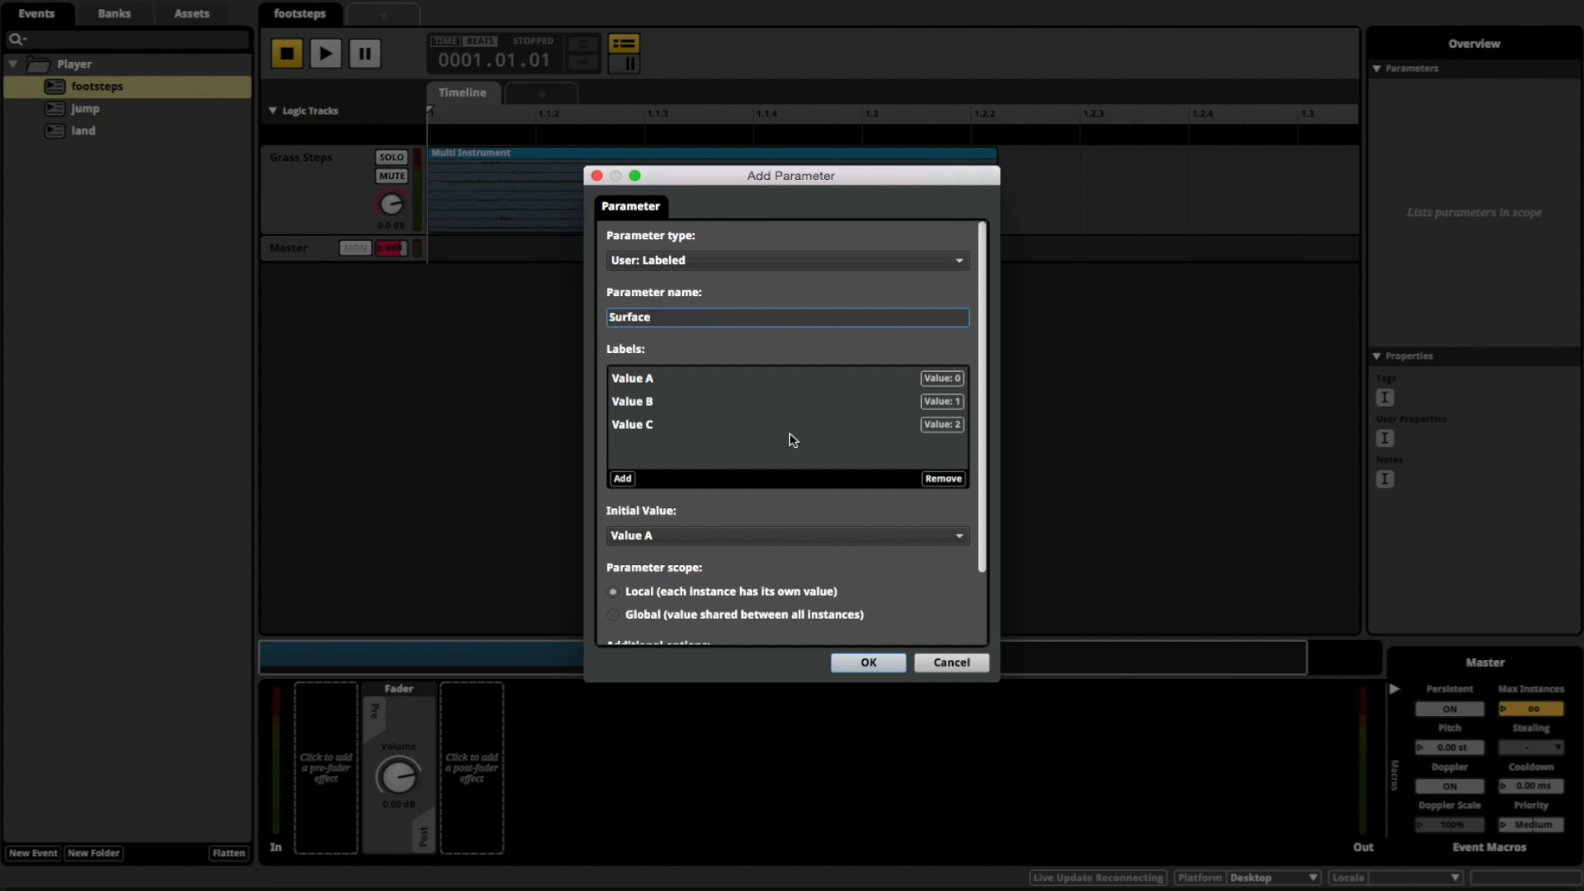
# Add two more labels to the Surface parameter, make its scope Global and create it
pyautogui.click(623, 478)
pyautogui.click(623, 478)
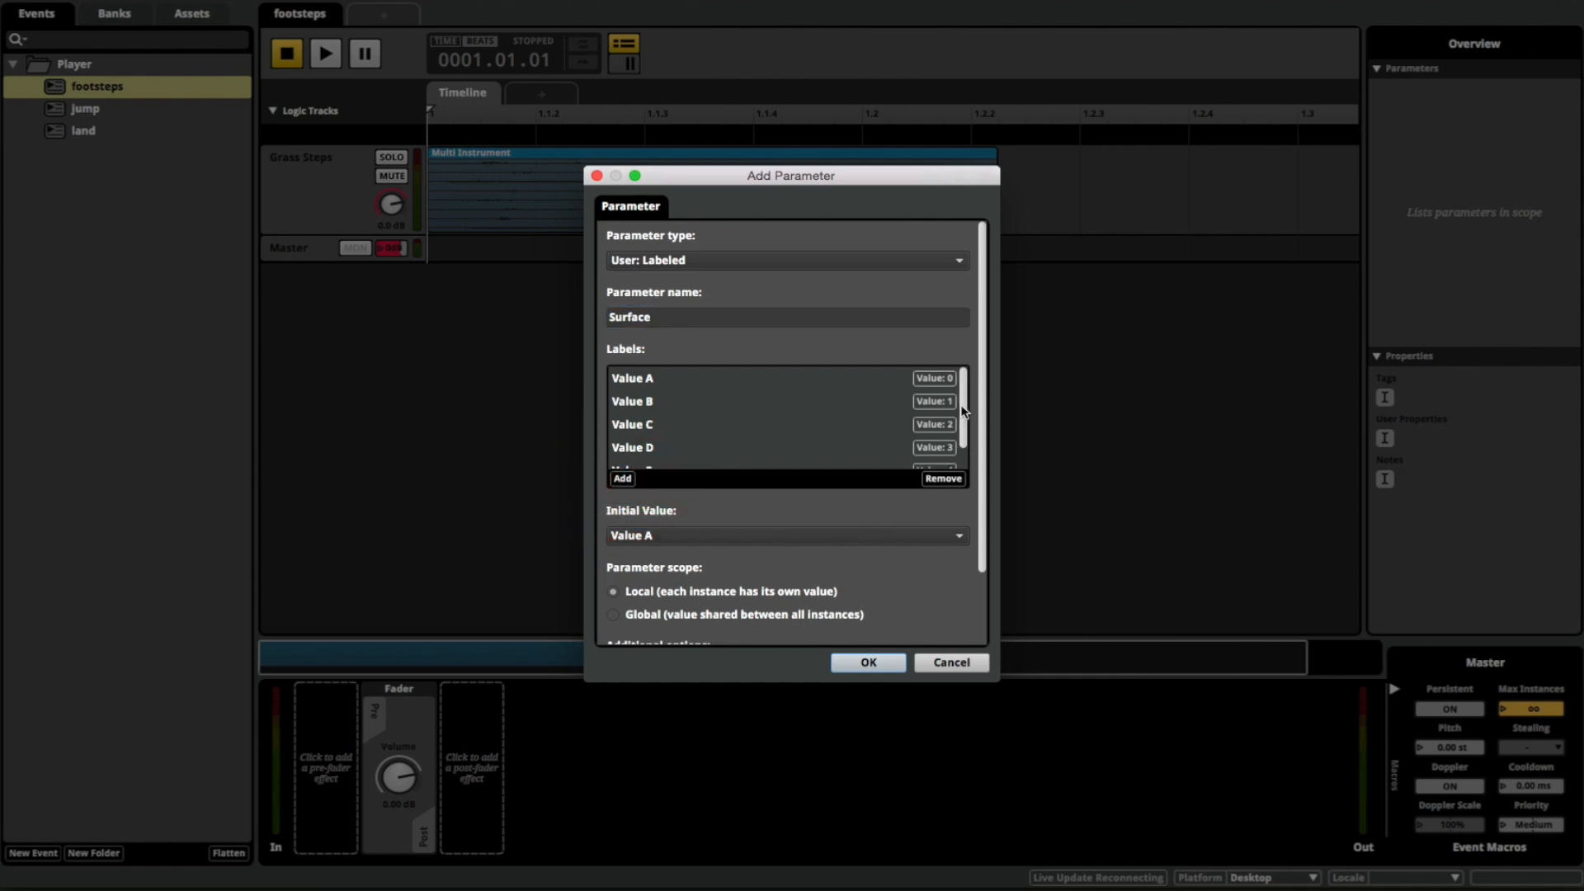
pyautogui.moveTo(964, 410)
pyautogui.mouseDown()
pyautogui.moveTo(962, 431)
pyautogui.moveTo(962, 408)
pyautogui.mouseUp()
pyautogui.click(613, 617)
pyautogui.click(872, 656)
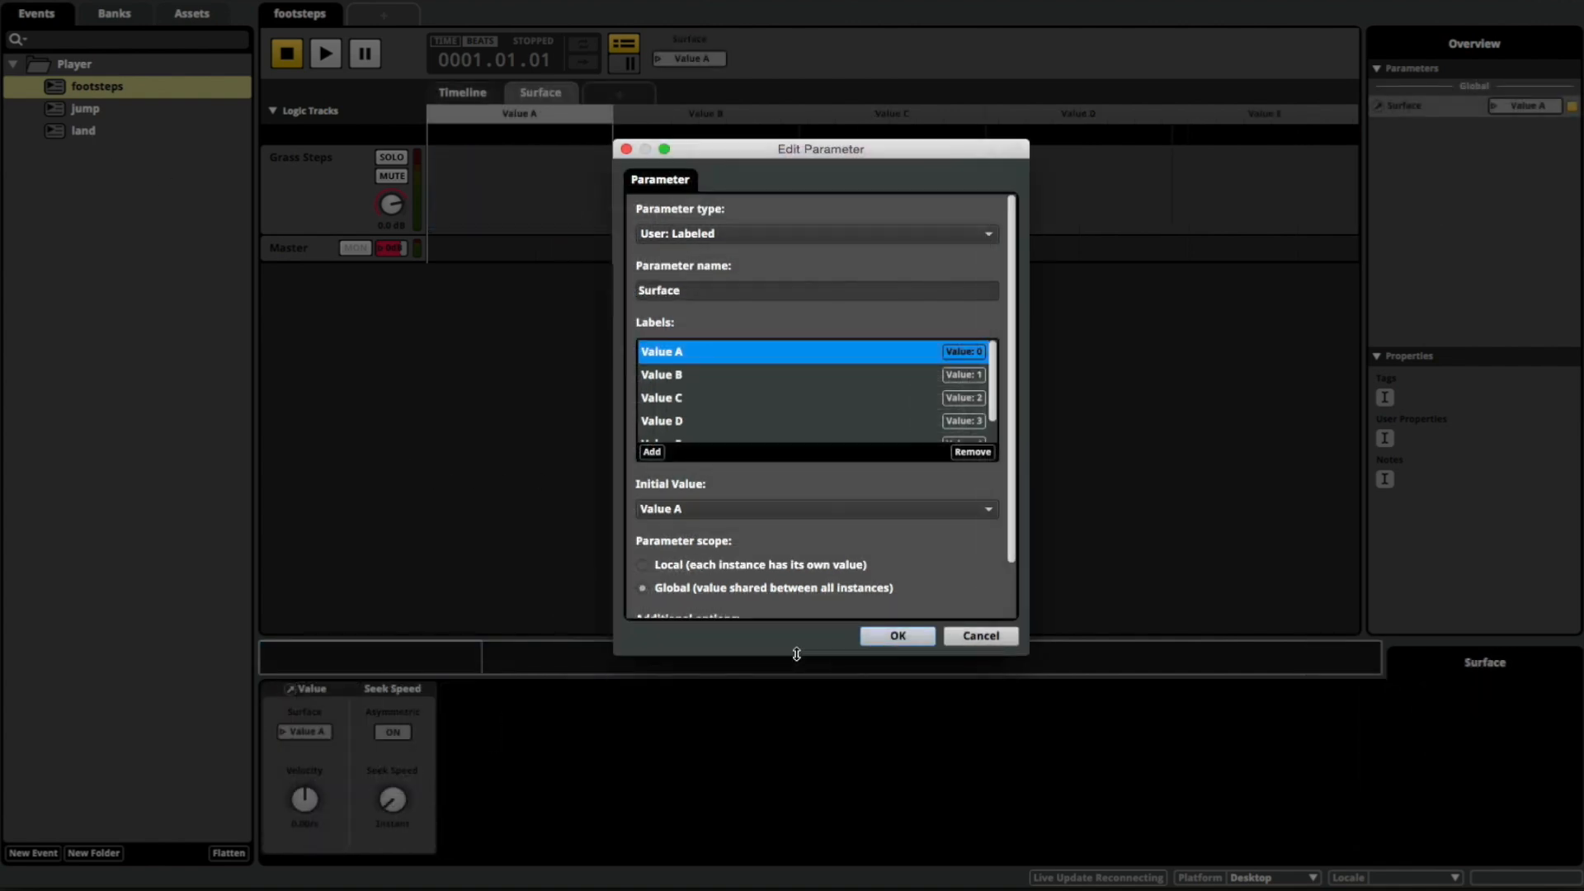
# Rename the Surface parameter's labels Value A, Value B and Value C to Grass, Gravel and Stone
pyautogui.doubleClick(672, 353)
pyautogui.write('Grass')
pyautogui.press('Return')
pyautogui.doubleClick(663, 375)
pyautogui.write('Gravel')
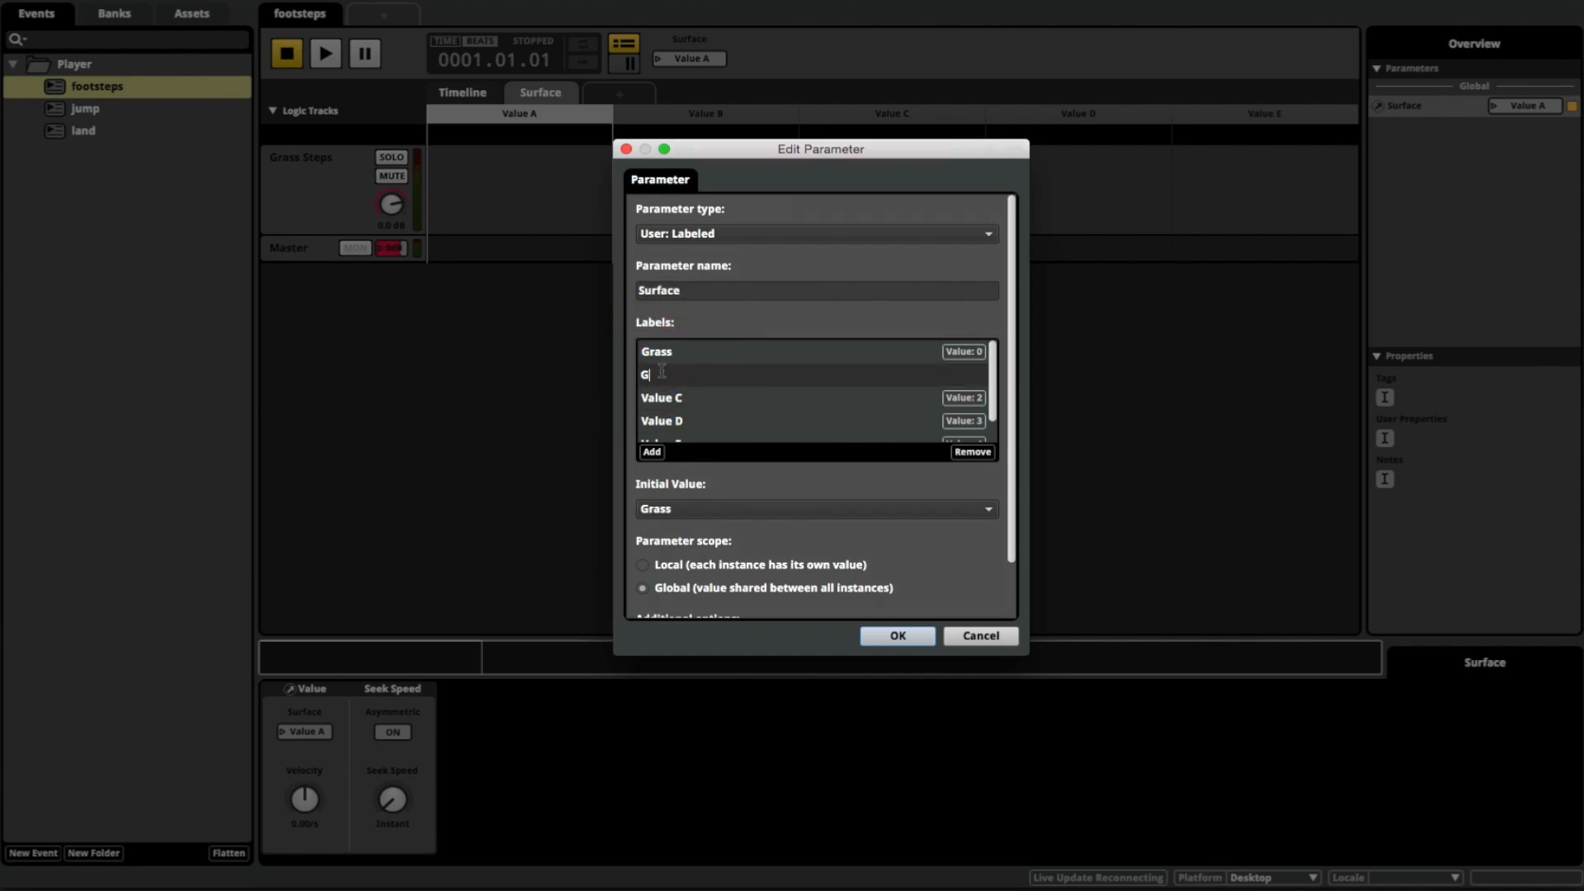
pyautogui.press('Return')
pyautogui.doubleClick(663, 400)
pyautogui.write('Stone')
pyautogui.press('Return')
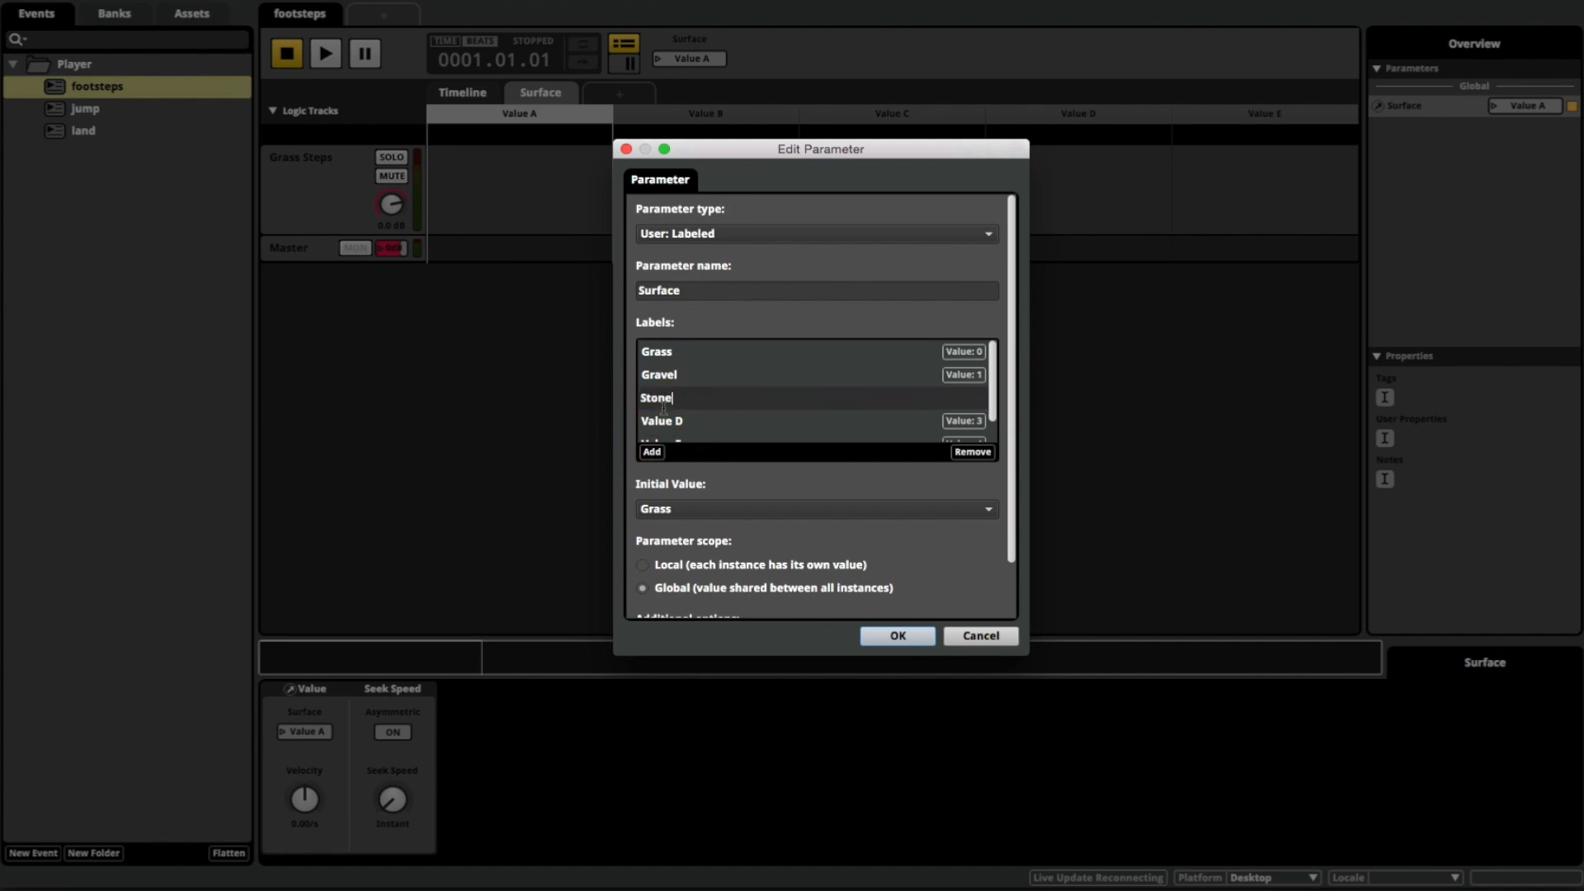
# Rename the labels Value D and Value E to Sand and Water, and apply the parameter edits
pyautogui.doubleClick(664, 421)
pyautogui.write('Sand')
pyautogui.press('Return')
pyautogui.scroll(-2, 667, 415)
pyautogui.doubleClick(670, 356)
pyautogui.write('Water')
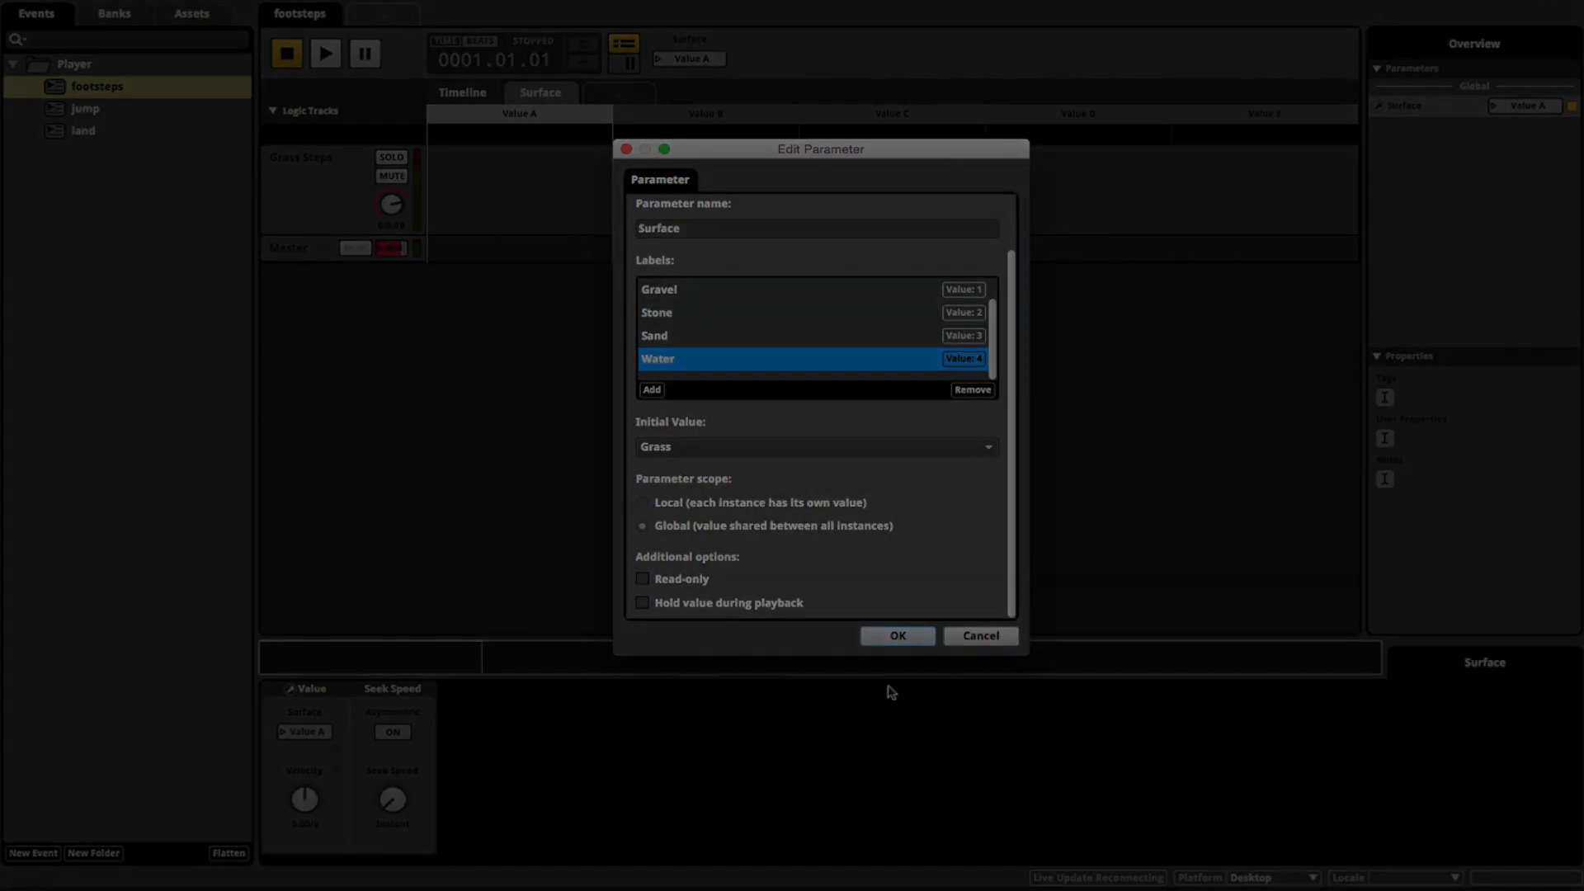
pyautogui.click(897, 636)
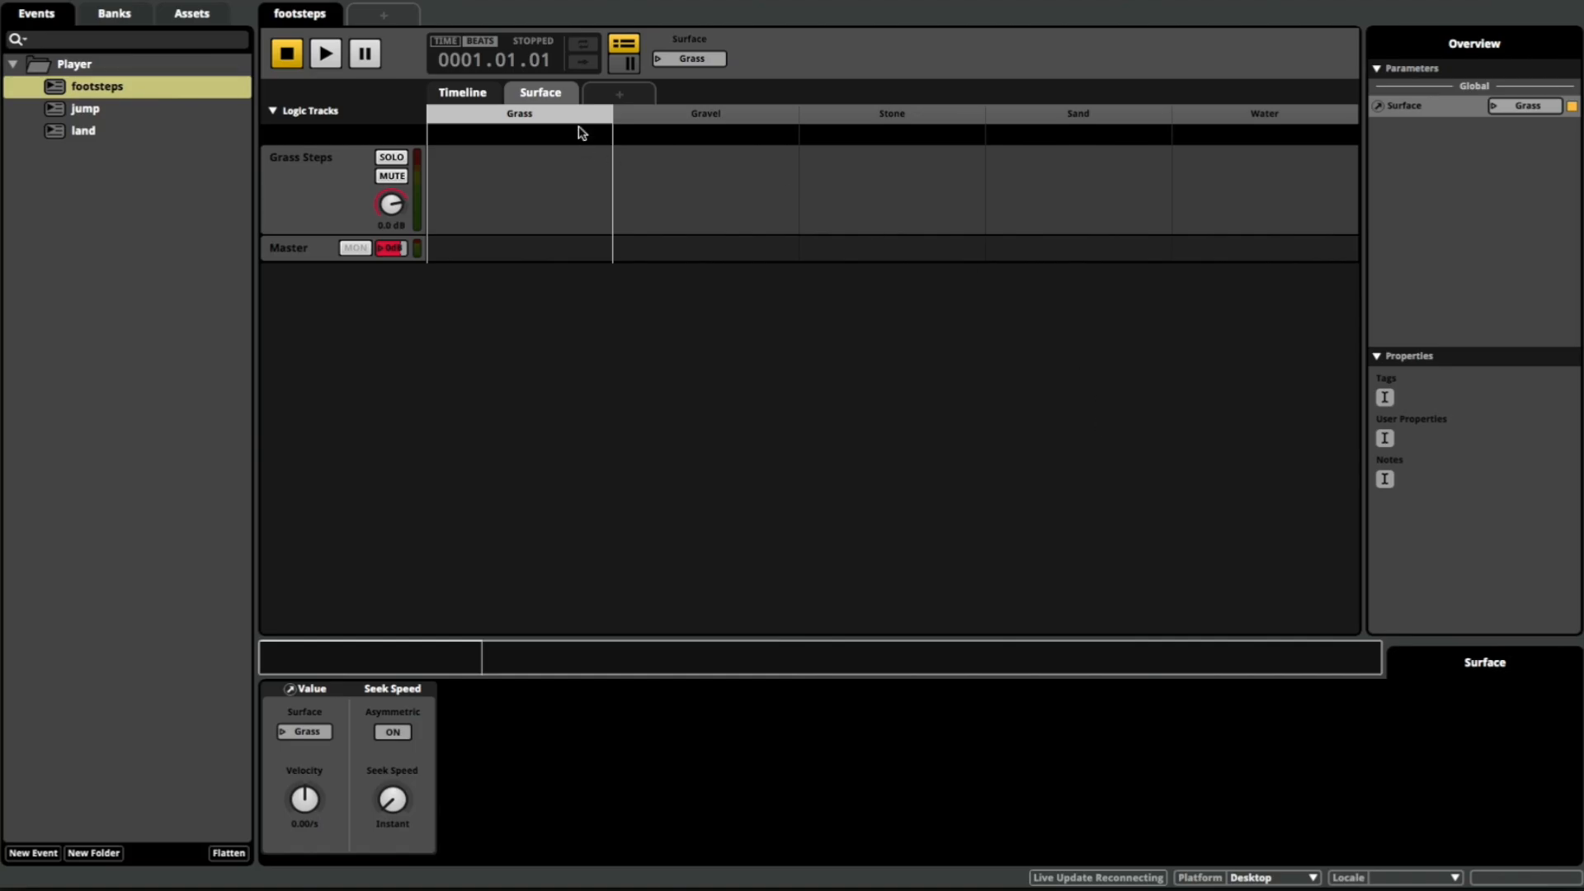
# Run the Surface parameter through Grass, Gravel, Stone, Sand and Water to check its regions
pyautogui.click(551, 109)
pyautogui.click(726, 113)
pyautogui.click(882, 111)
pyautogui.click(1130, 112)
pyautogui.click(1212, 114)
# Paste the timeline's grass multi instrument into the Grass region of the Surface parameter sheet and audition it
pyautogui.click(464, 96)
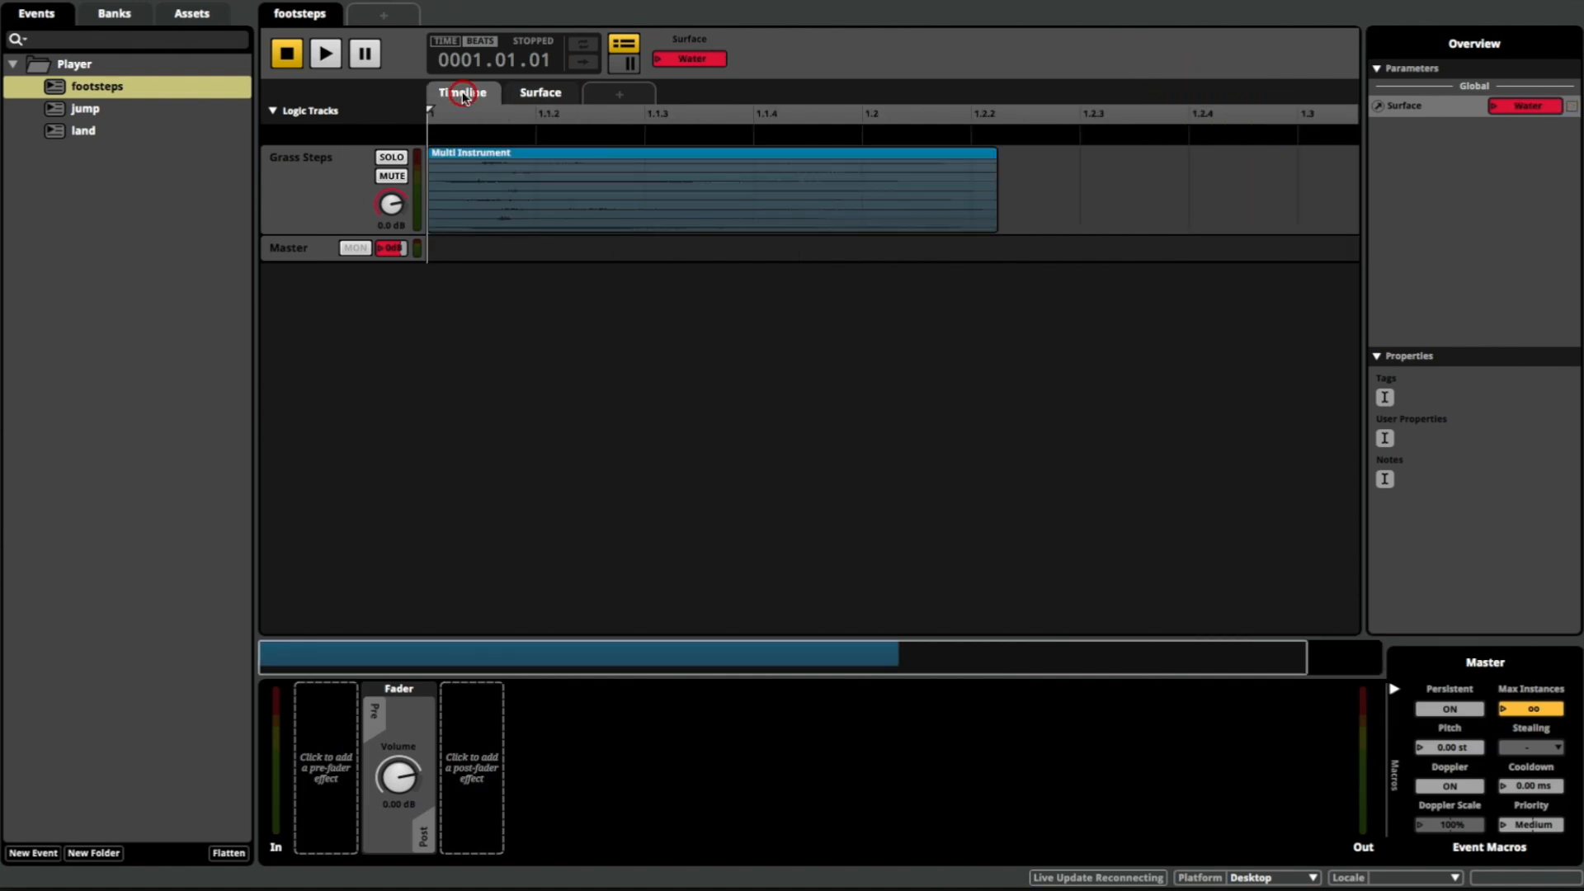
pyautogui.click(495, 157)
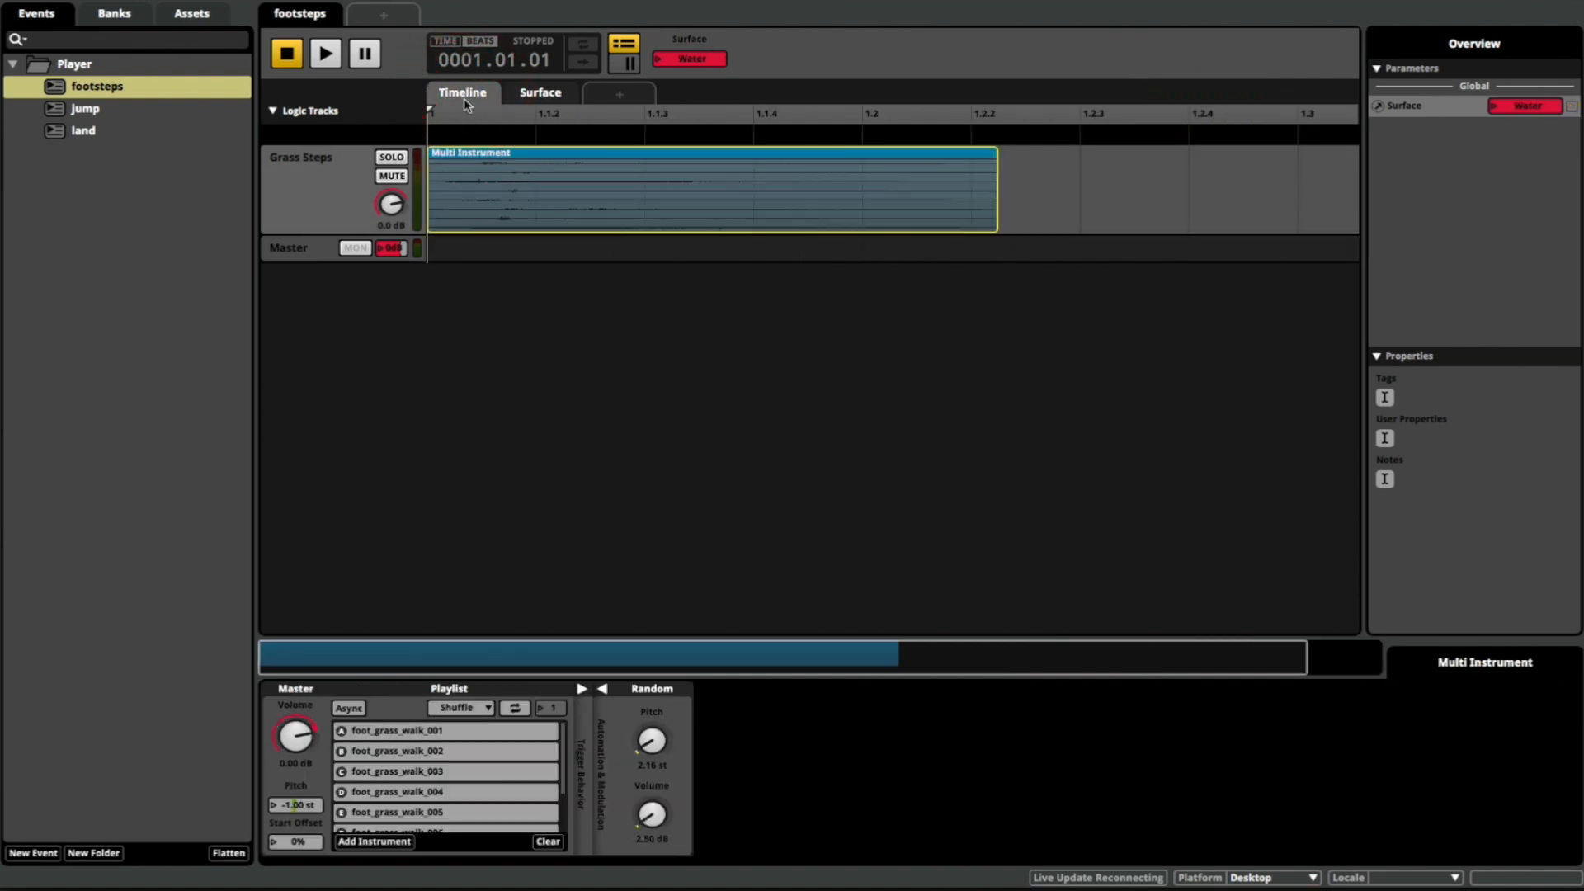
pyautogui.click(533, 90)
pyautogui.rightClick(478, 178)
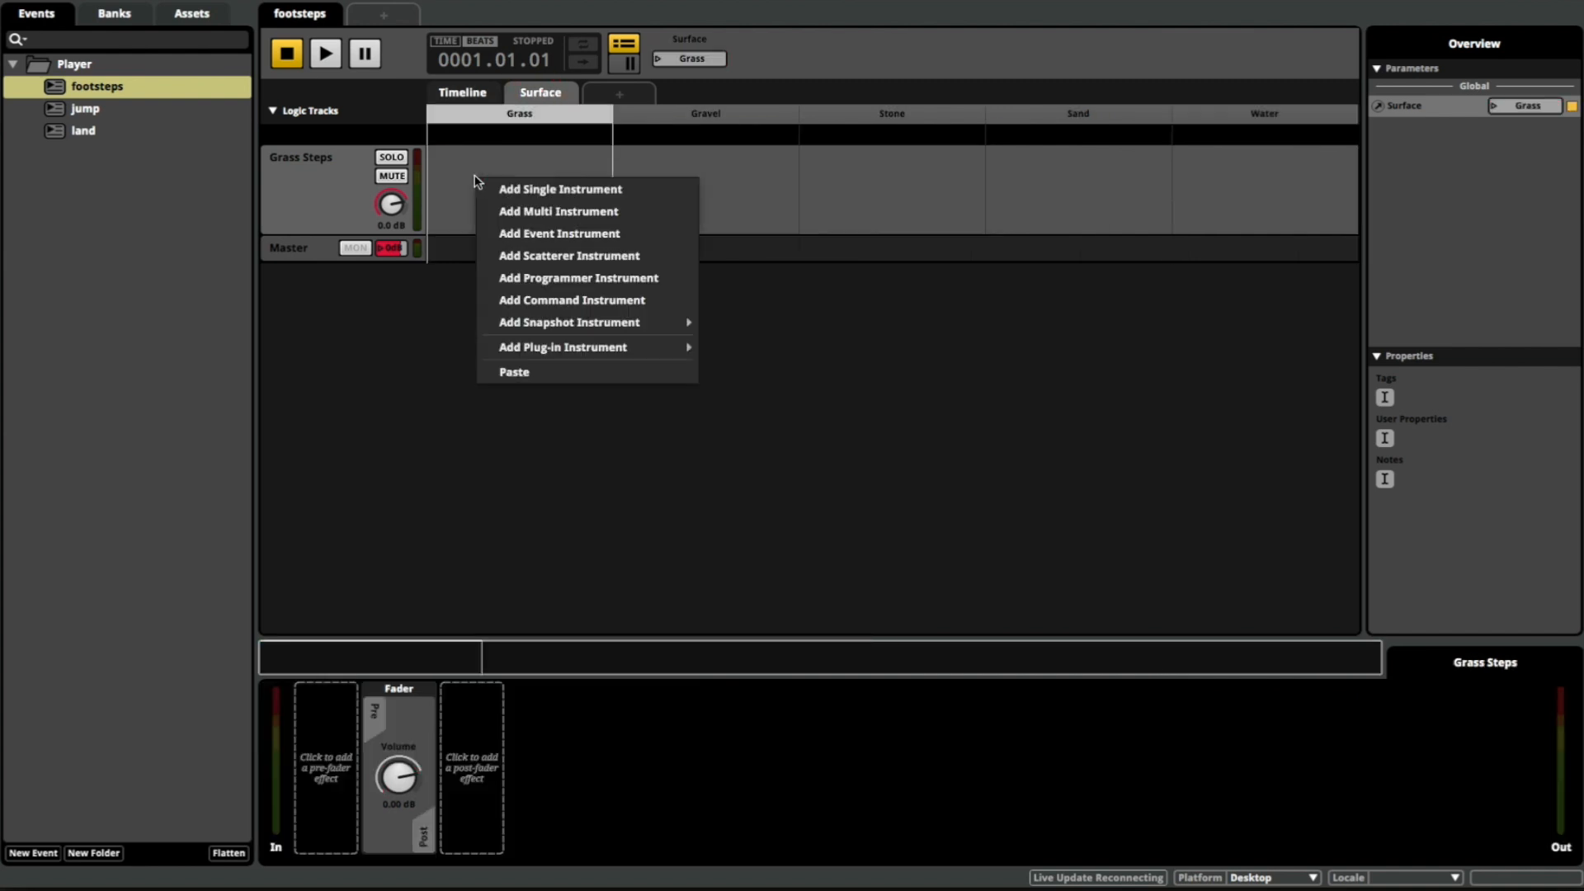
pyautogui.click(559, 371)
pyautogui.press('space')
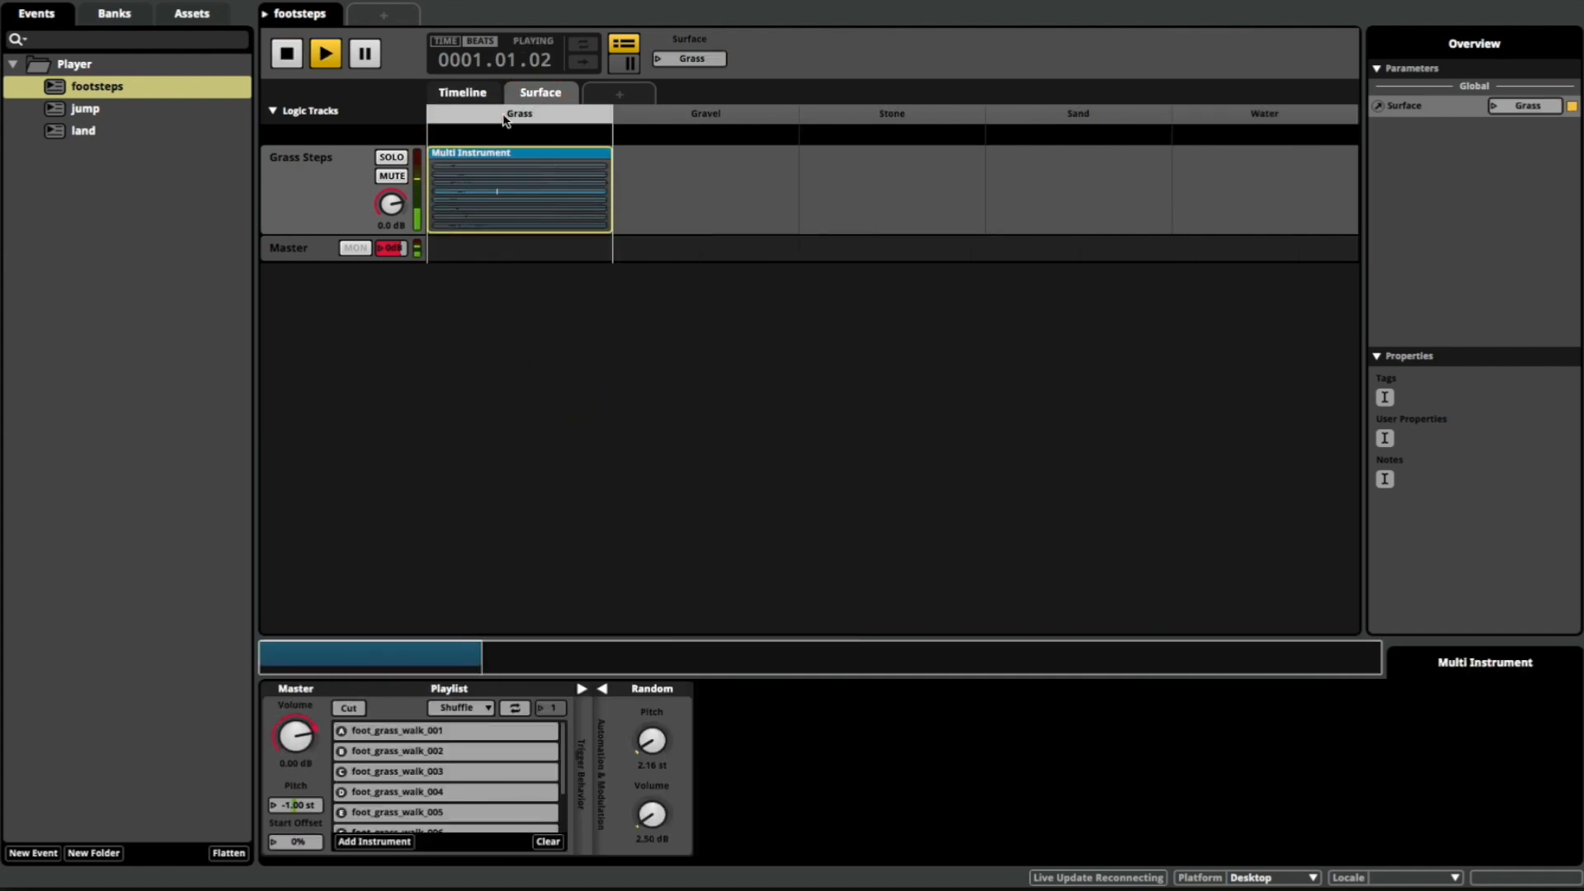
pyautogui.click(754, 453)
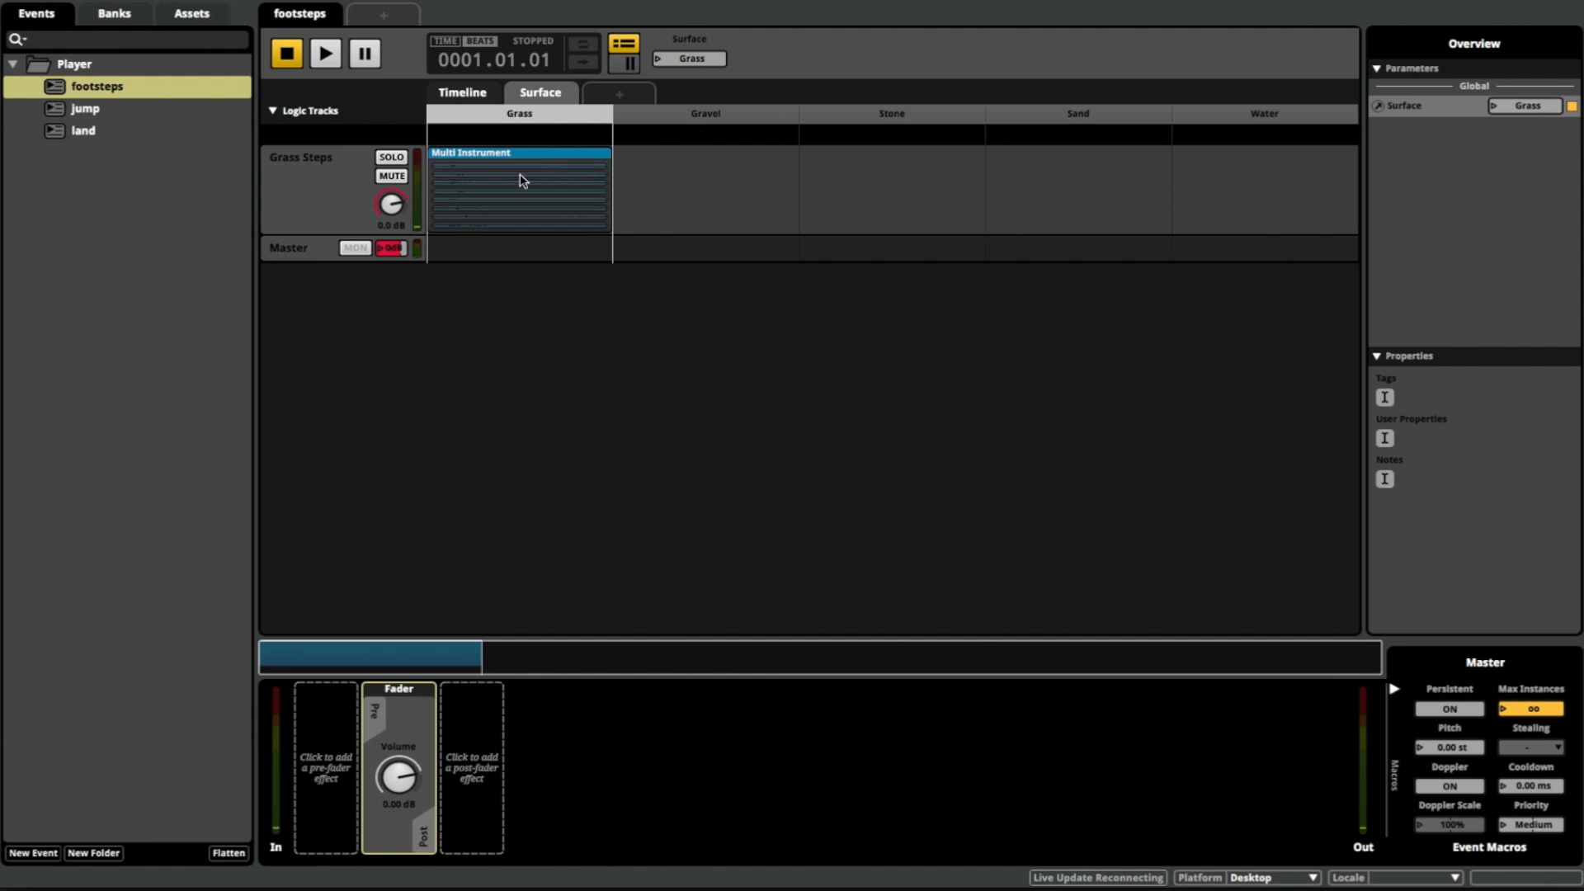
# Add a new audio track below the Grass Steps track
pyautogui.click(295, 191)
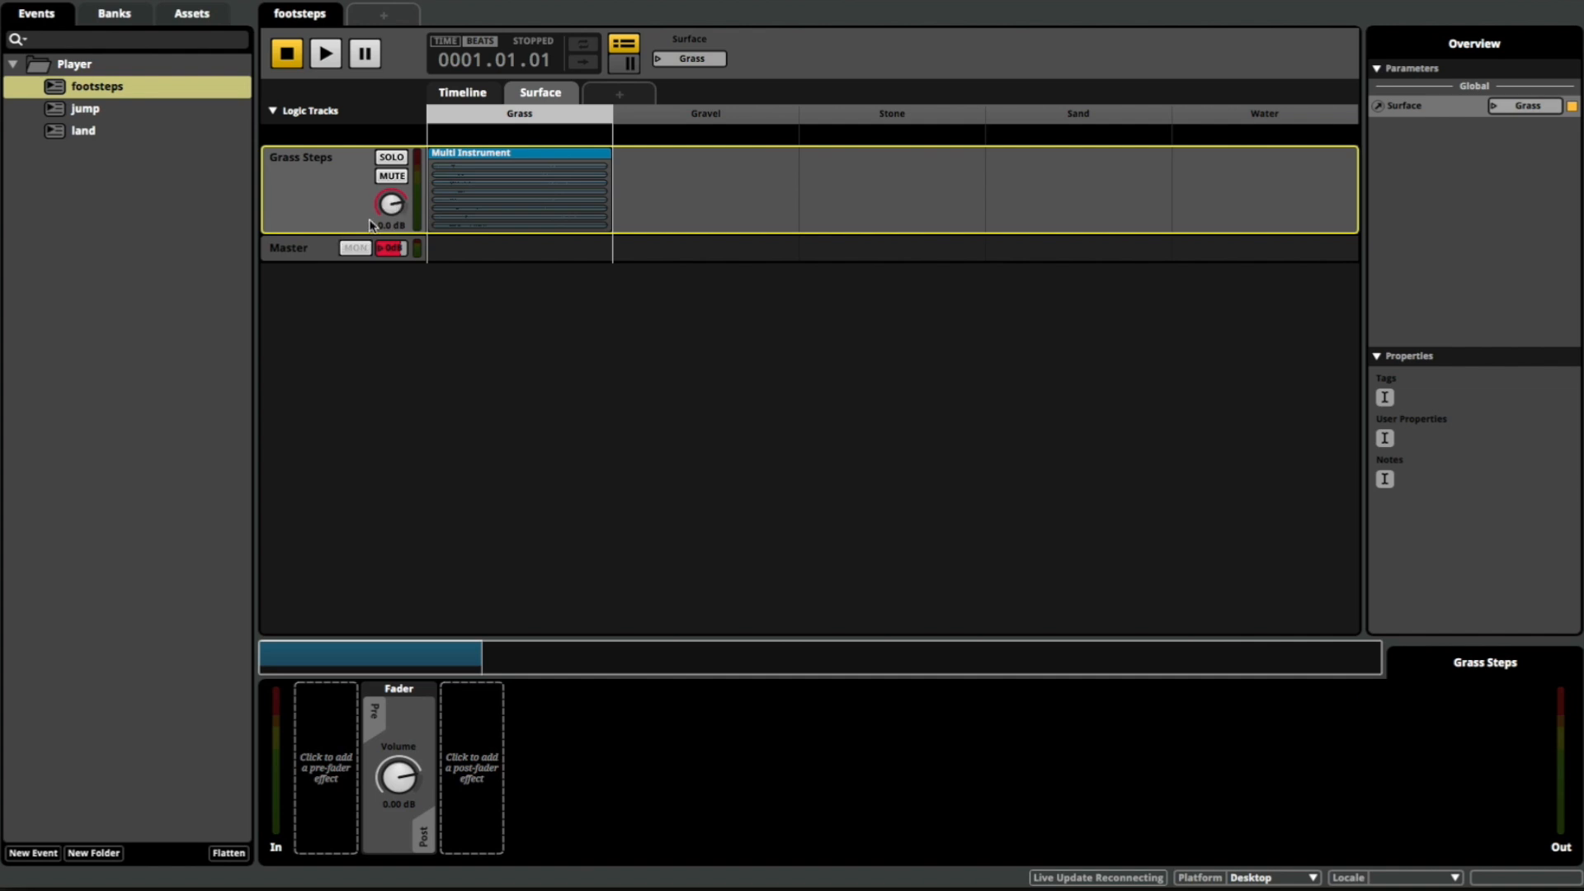
pyautogui.hotkey('ctrl', 't')
pyautogui.click(307, 302)
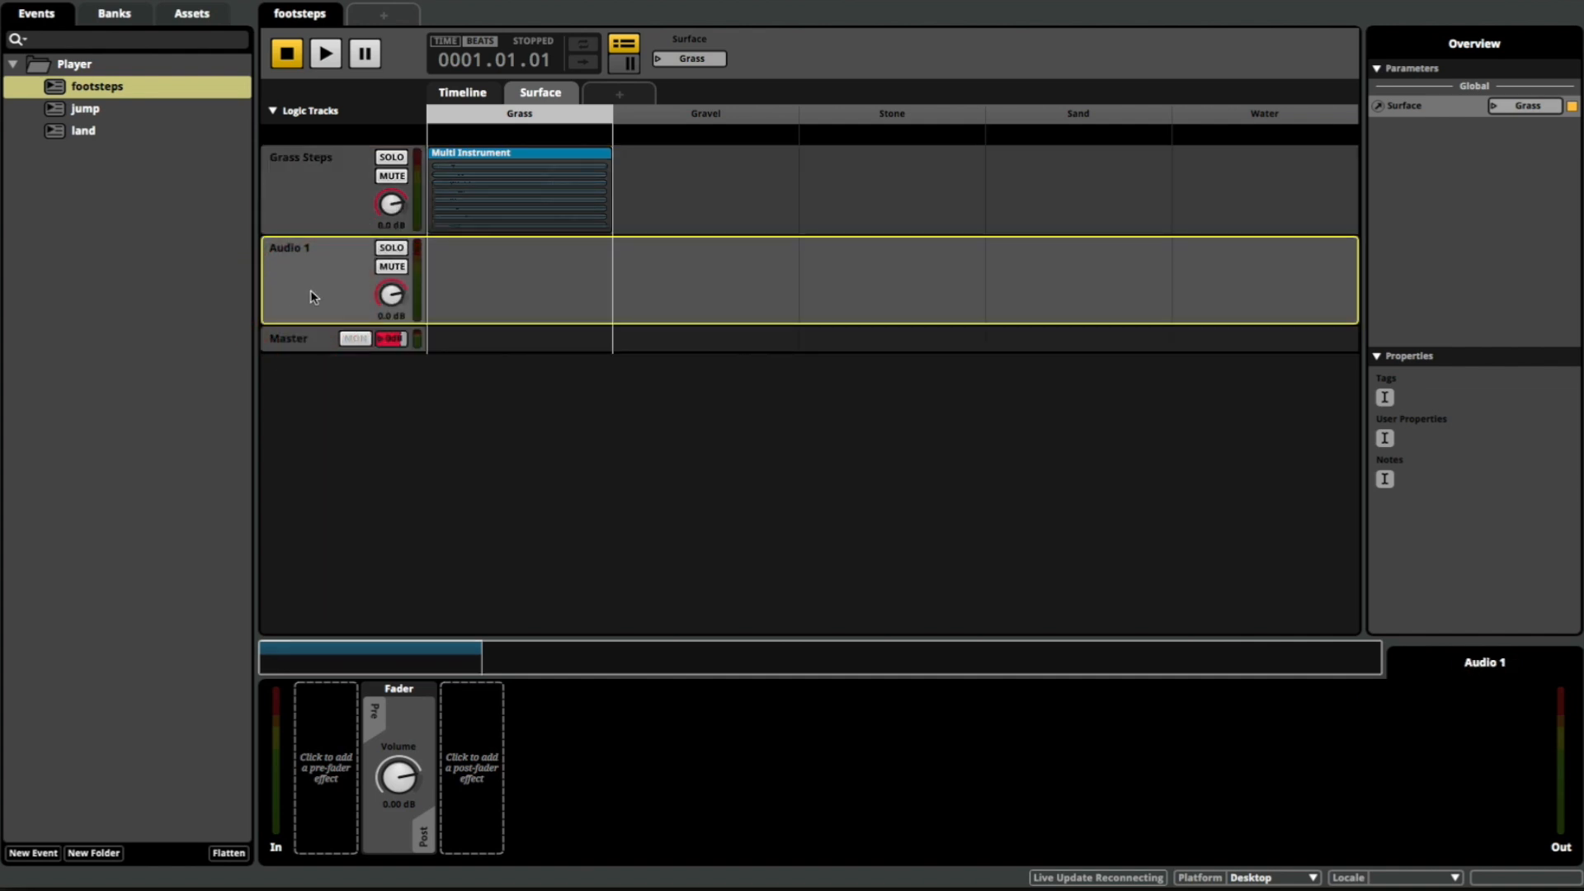
# Place the eight Gravel Steps files as a multi instrument in the new track's Gravel region, naming the track Gravel with volume -5 dB
pyautogui.click(191, 13)
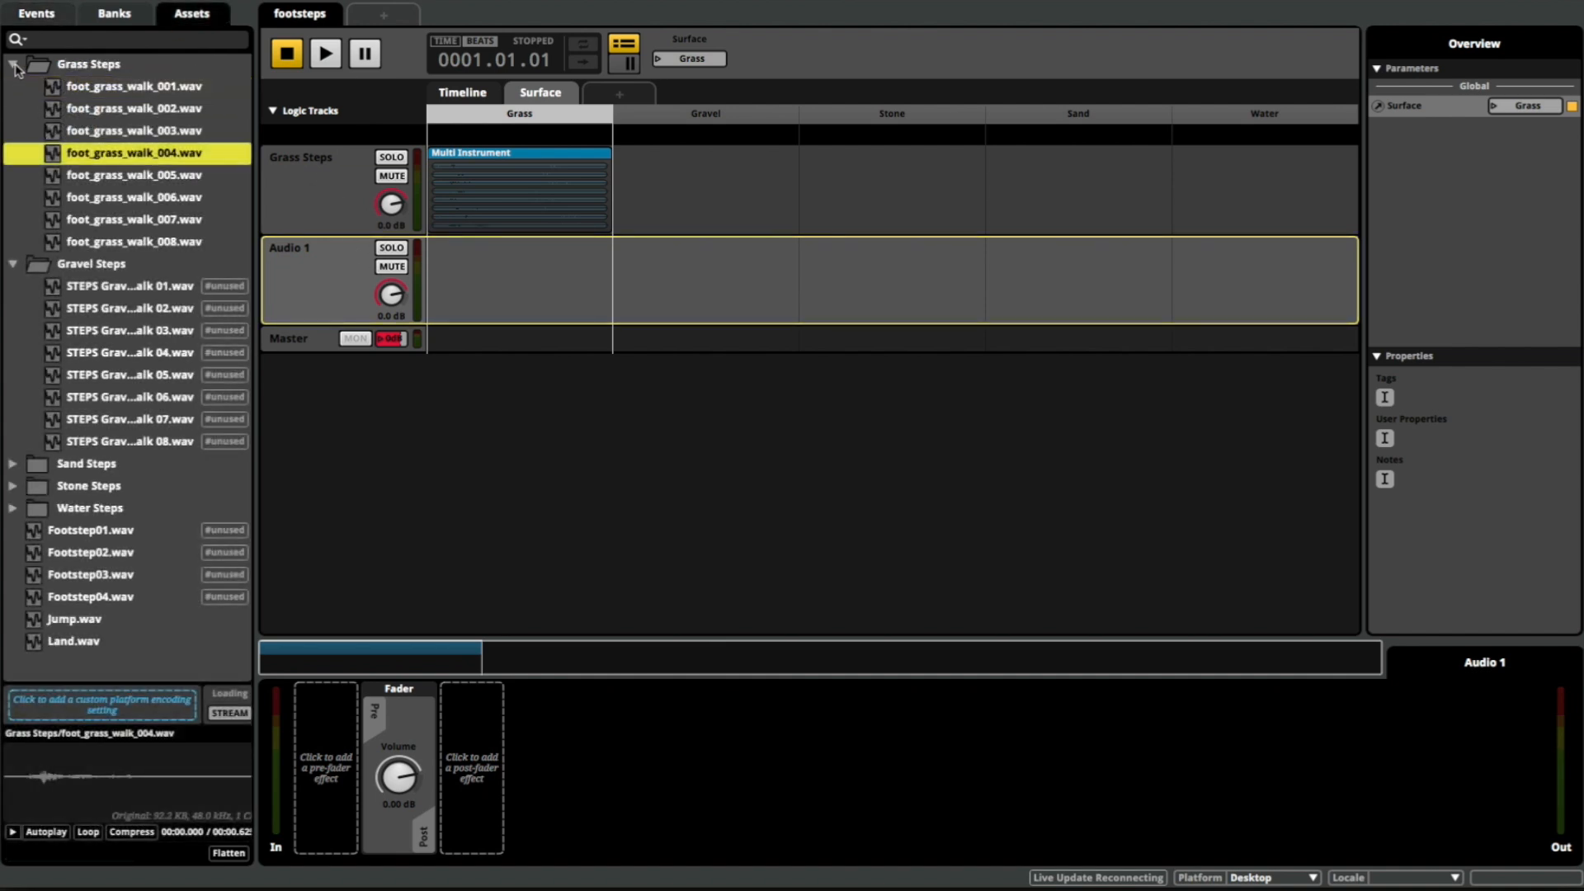
pyautogui.click(11, 66)
pyautogui.click(134, 108)
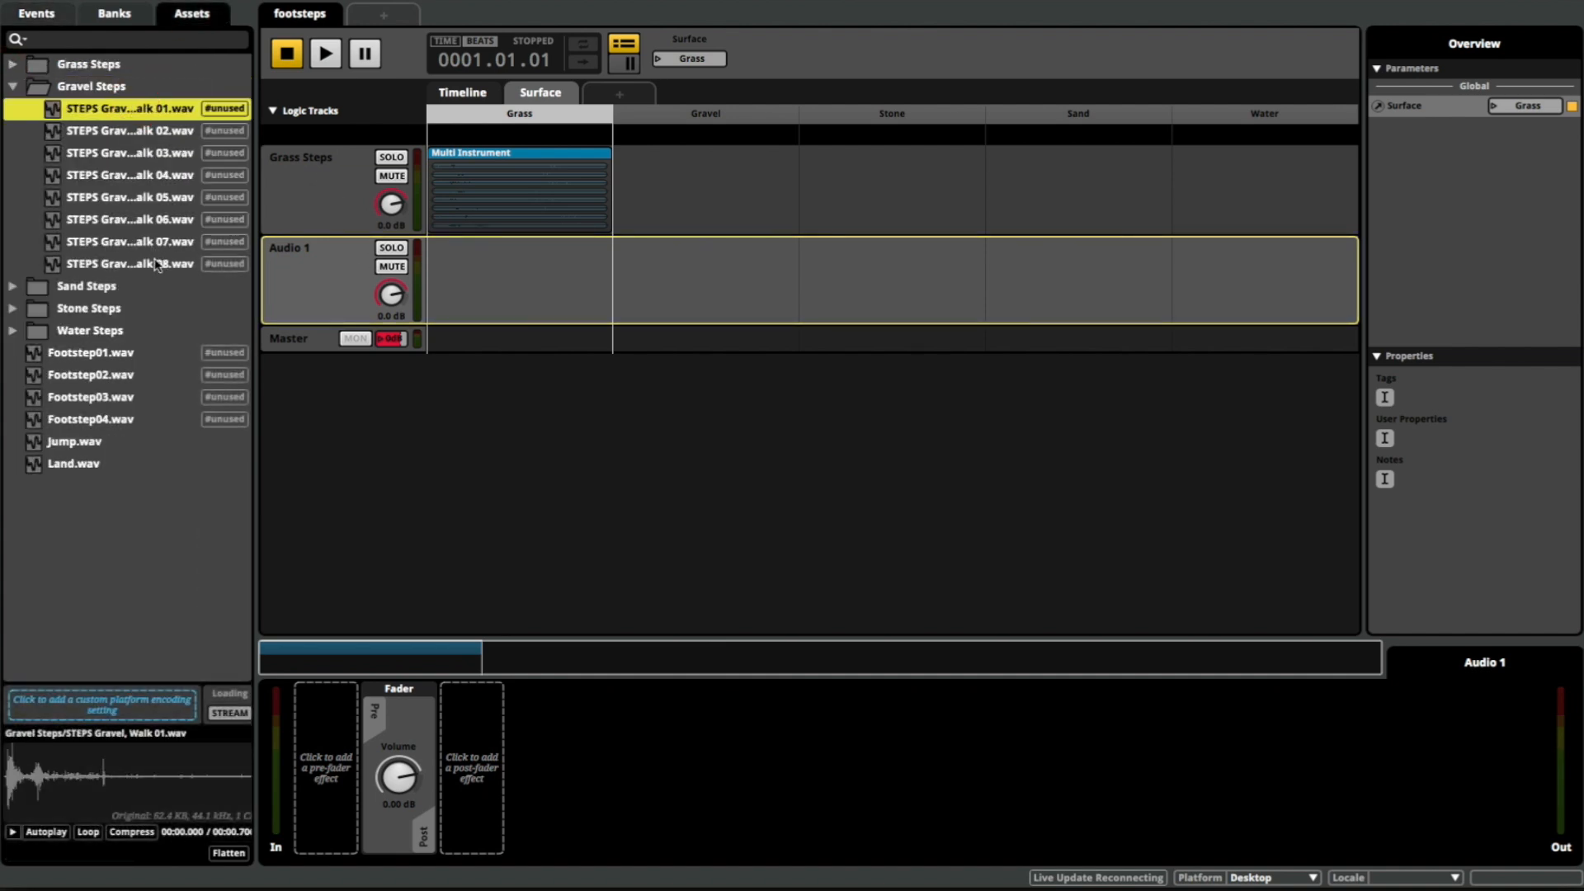
pyautogui.keyDown('shift'); pyautogui.click(158, 264); pyautogui.keyUp('shift')
pyautogui.moveTo(124, 111); pyautogui.dragTo(667, 272)
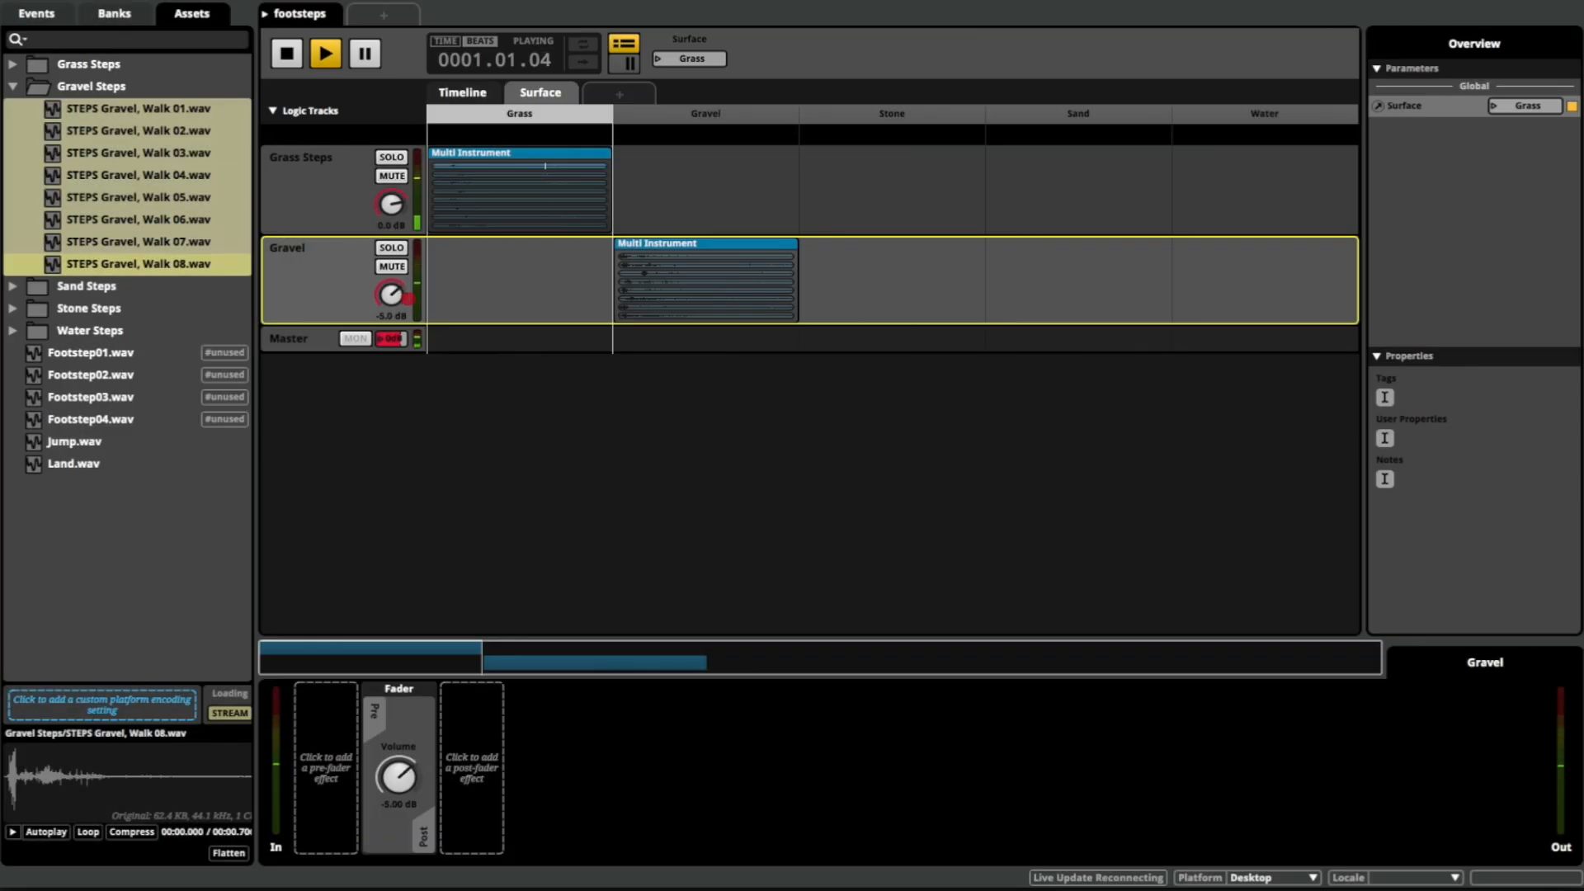
# Audition the footsteps event with Surface set to Gravel and switch to Unity to view the terrain's gravel patch
pyautogui.click(668, 132)
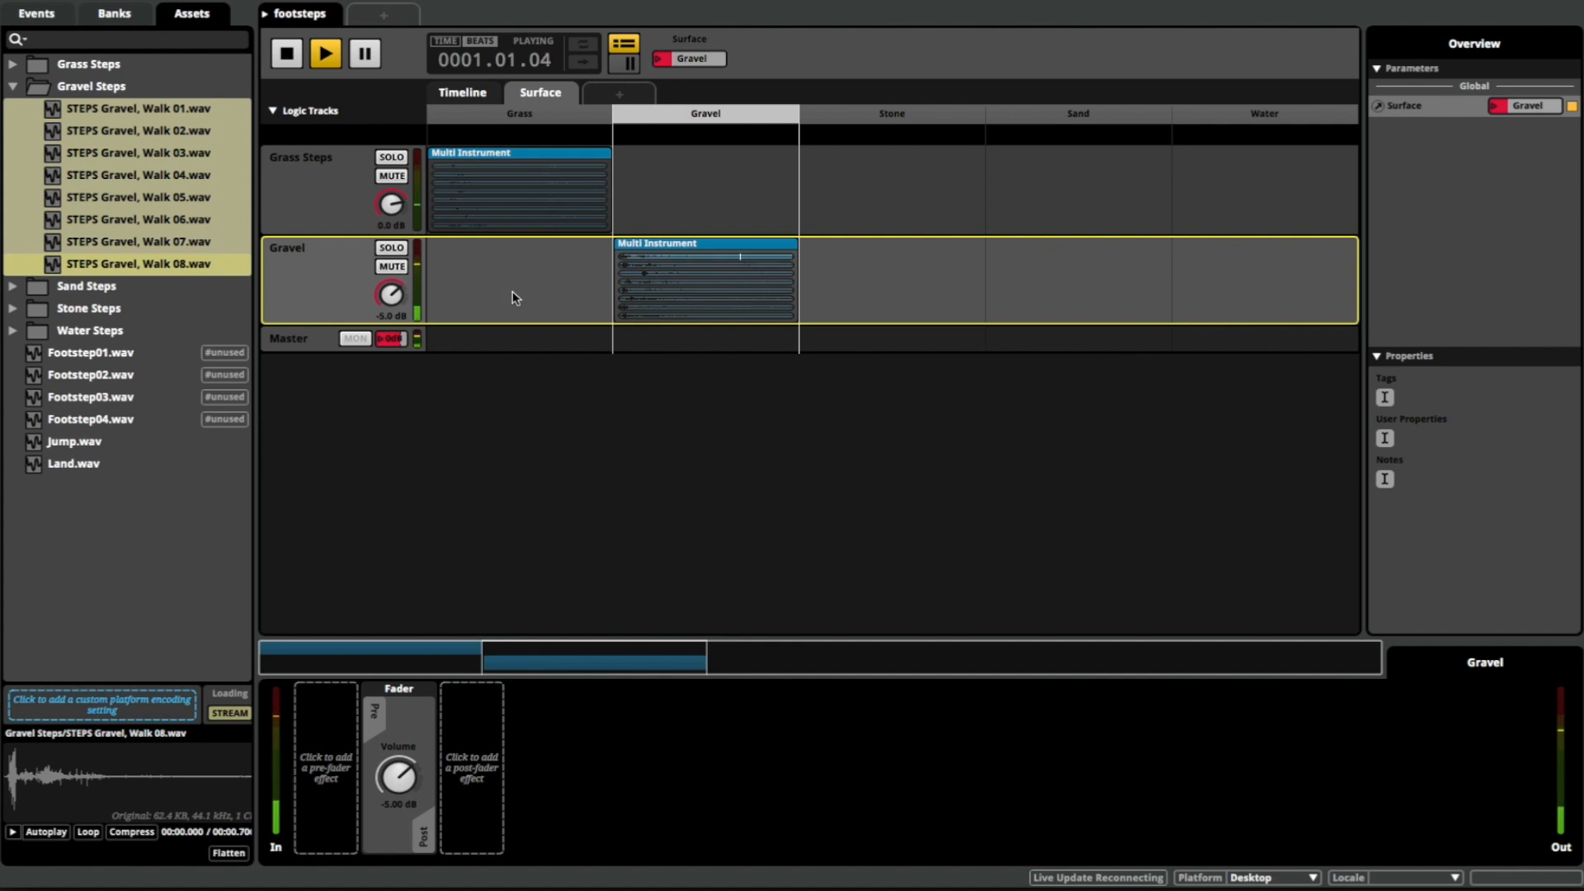
pyautogui.press('space')
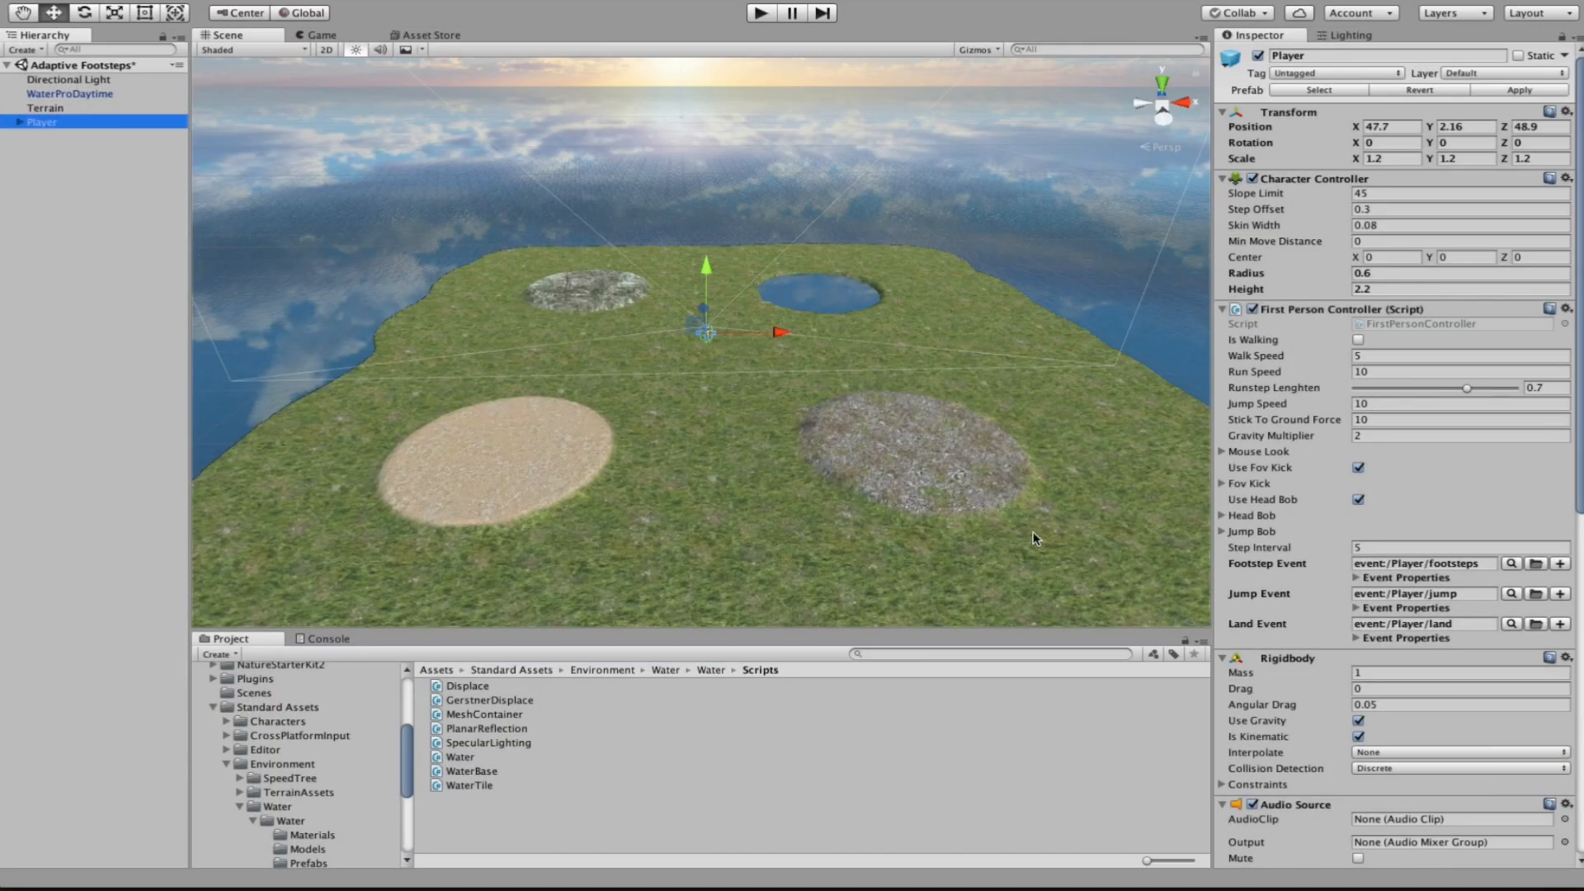
pyautogui.moveTo(1032, 539); pyautogui.dragTo(730, 490)
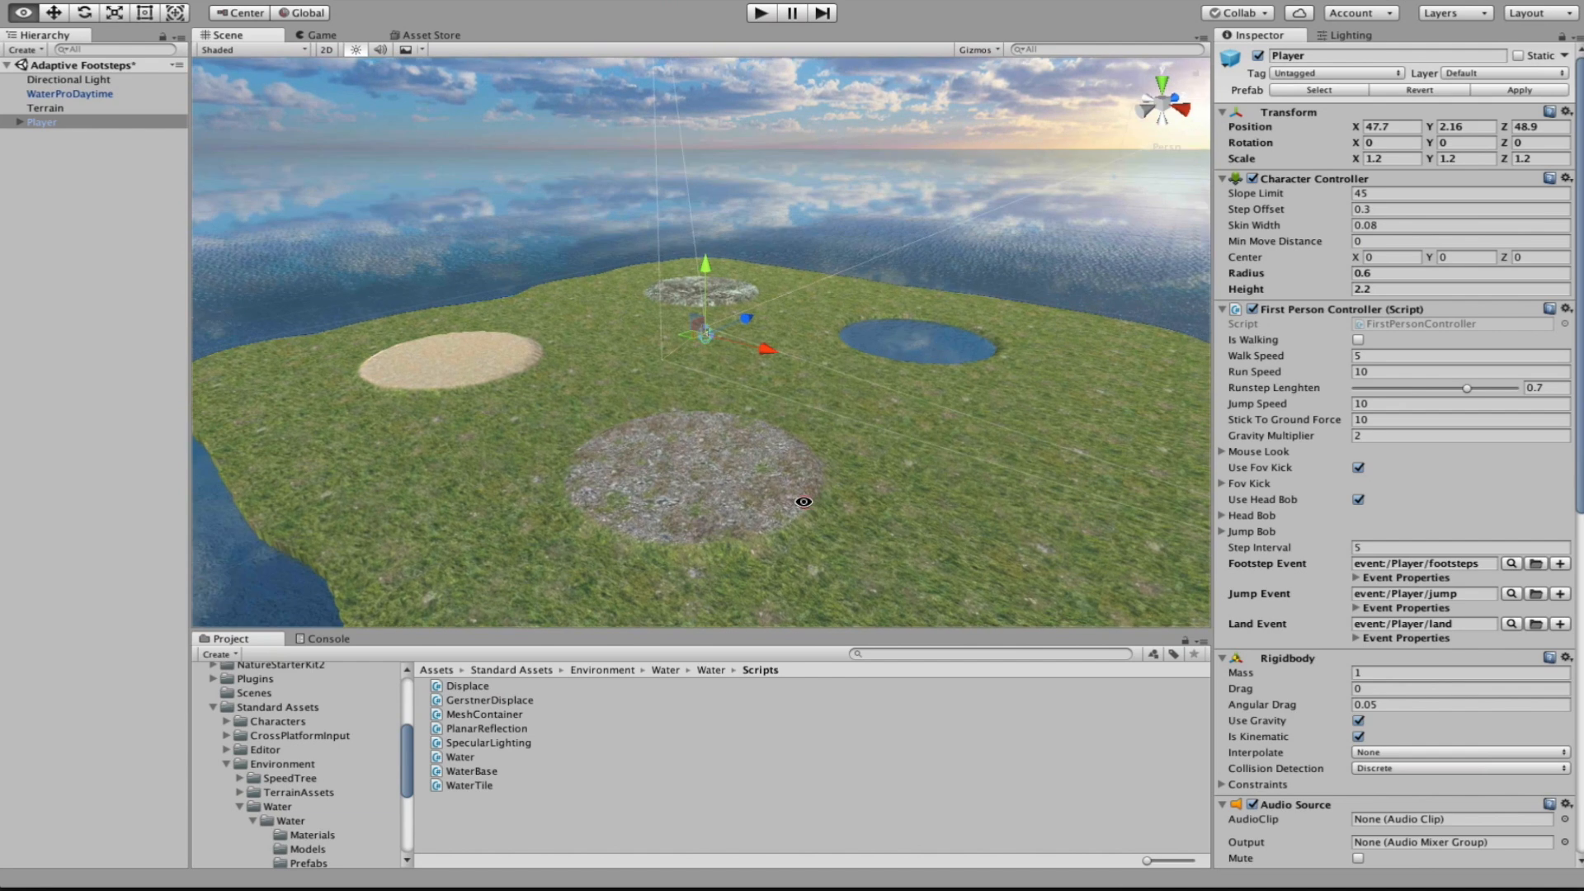
# Create an empty game object in the scene and name it Gravel Step Zone
pyautogui.click(87, 290)
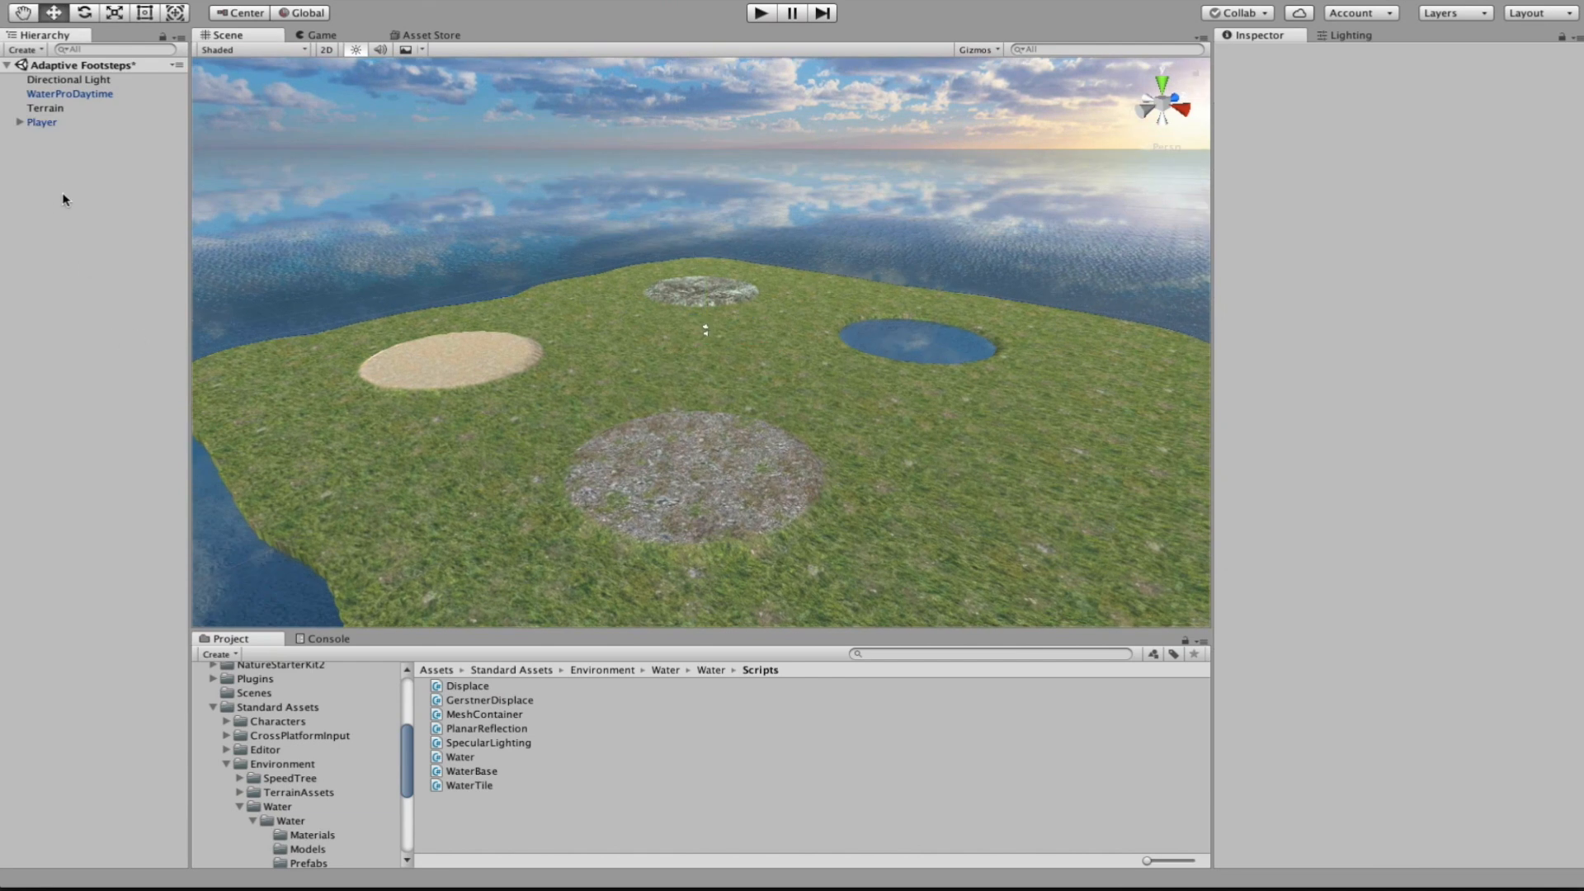
pyautogui.rightClick(84, 183)
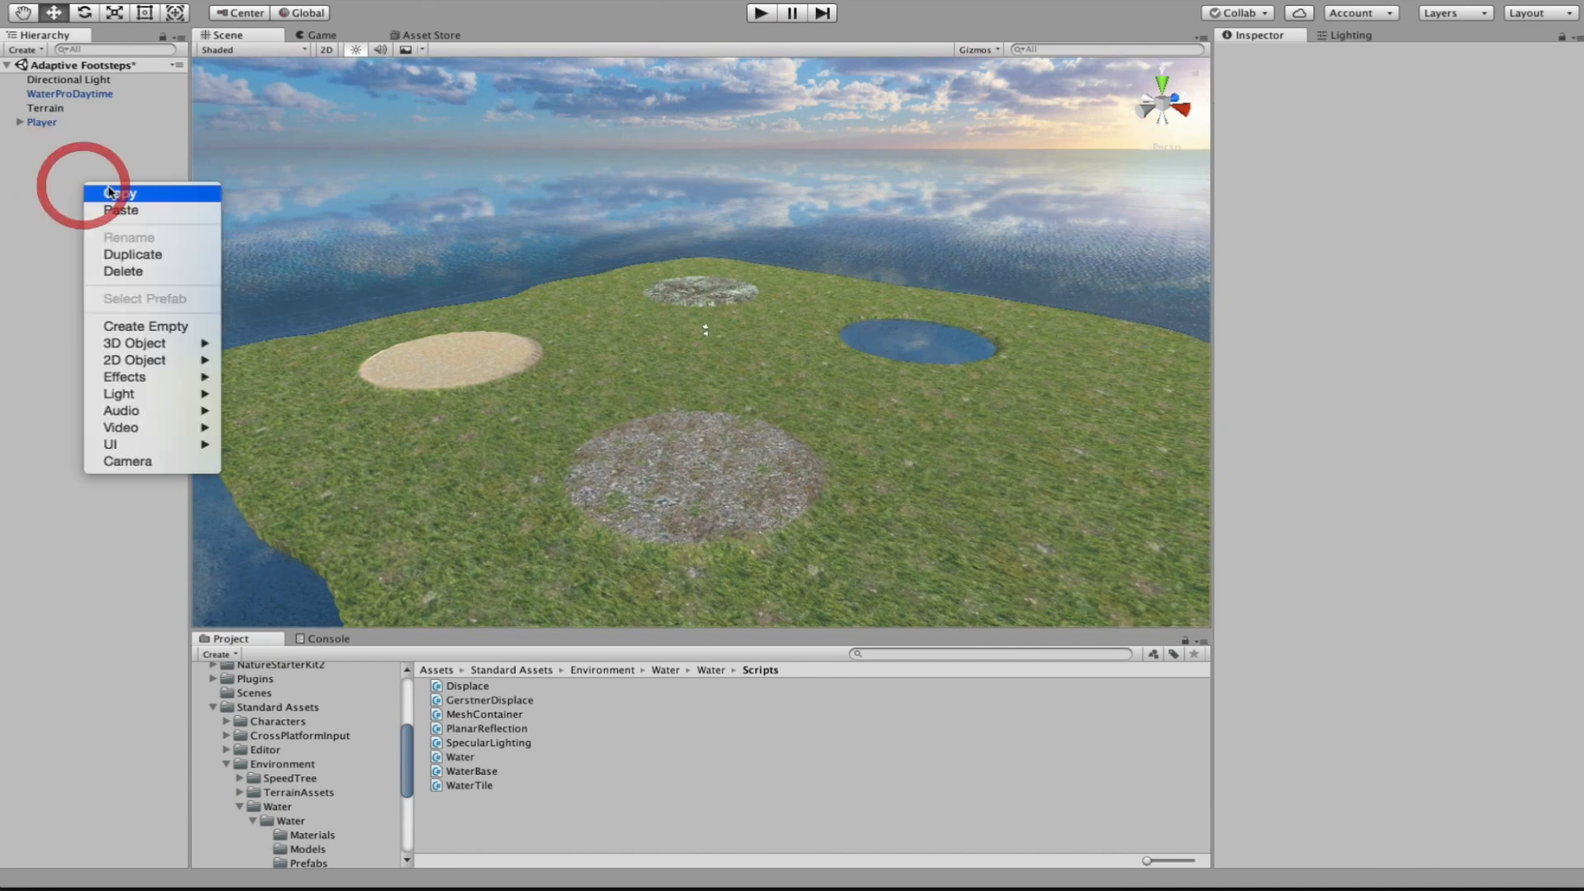
pyautogui.click(152, 327)
pyautogui.click(1365, 56)
pyautogui.write('Grave')
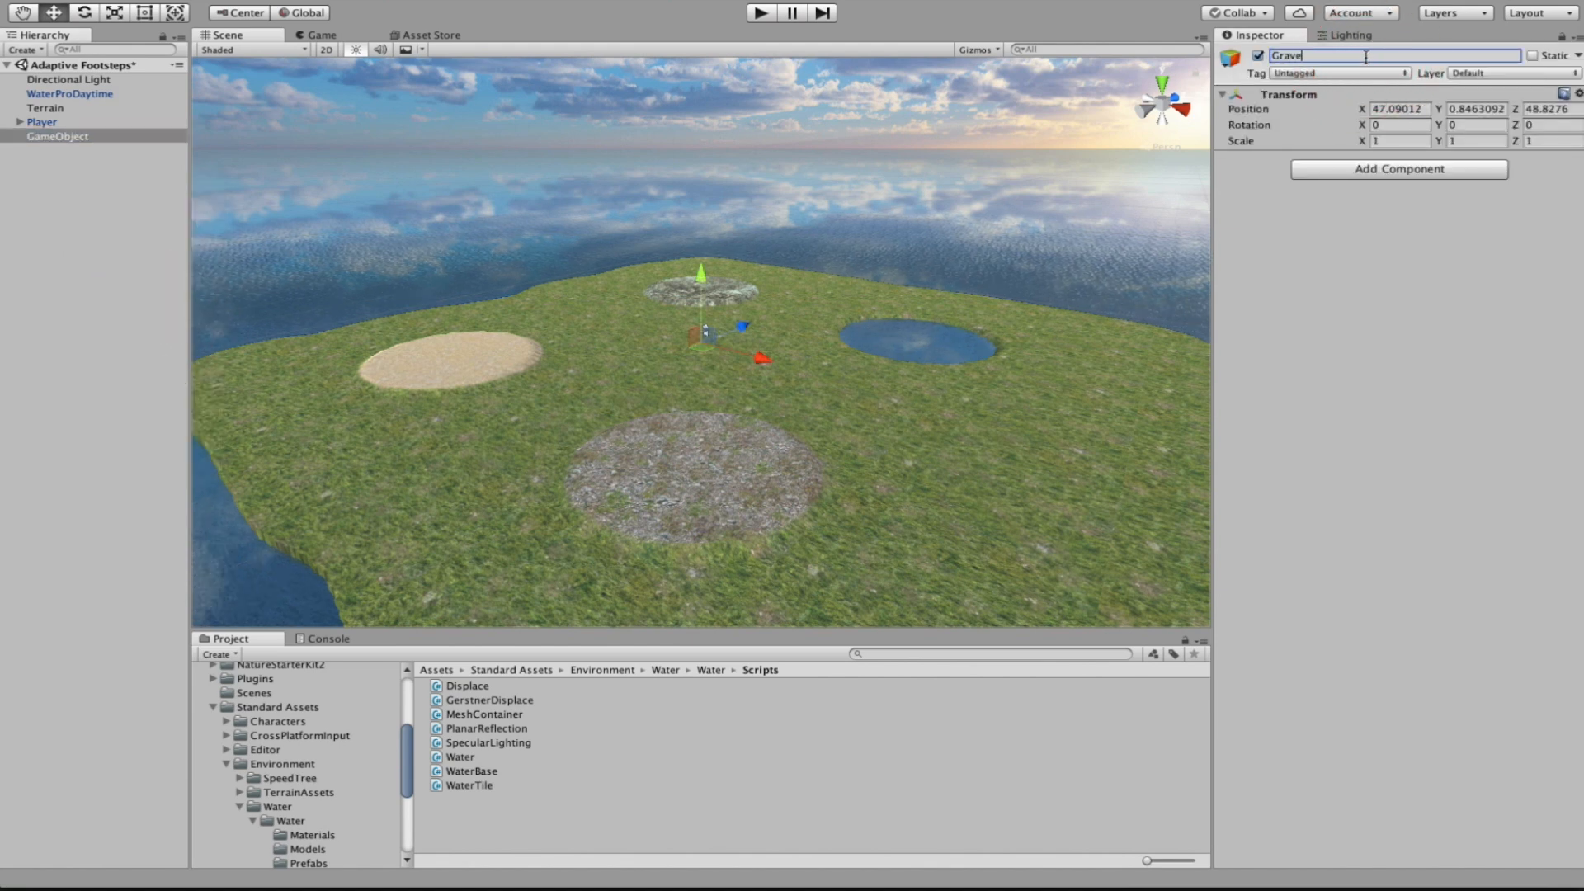
pyautogui.write('l Setep Zone')
# Add a Sphere Collider to Gravel Step Zone and enlarge its radius to 7.38
pyautogui.click(1378, 171)
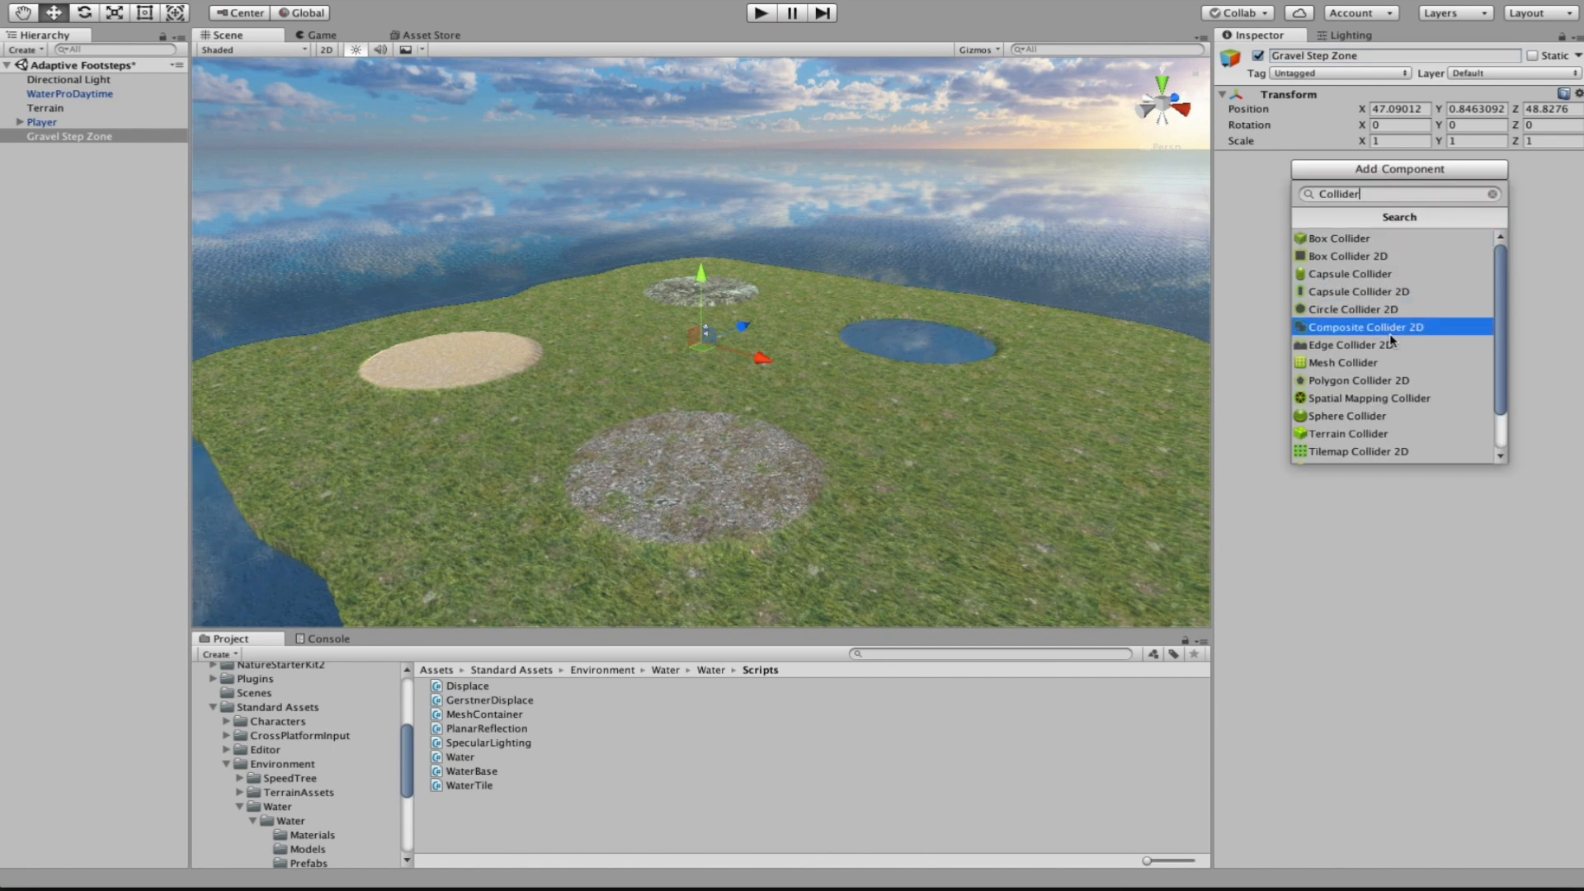
pyautogui.click(1398, 414)
pyautogui.moveTo(1246, 250); pyautogui.dragTo(1482, 250)
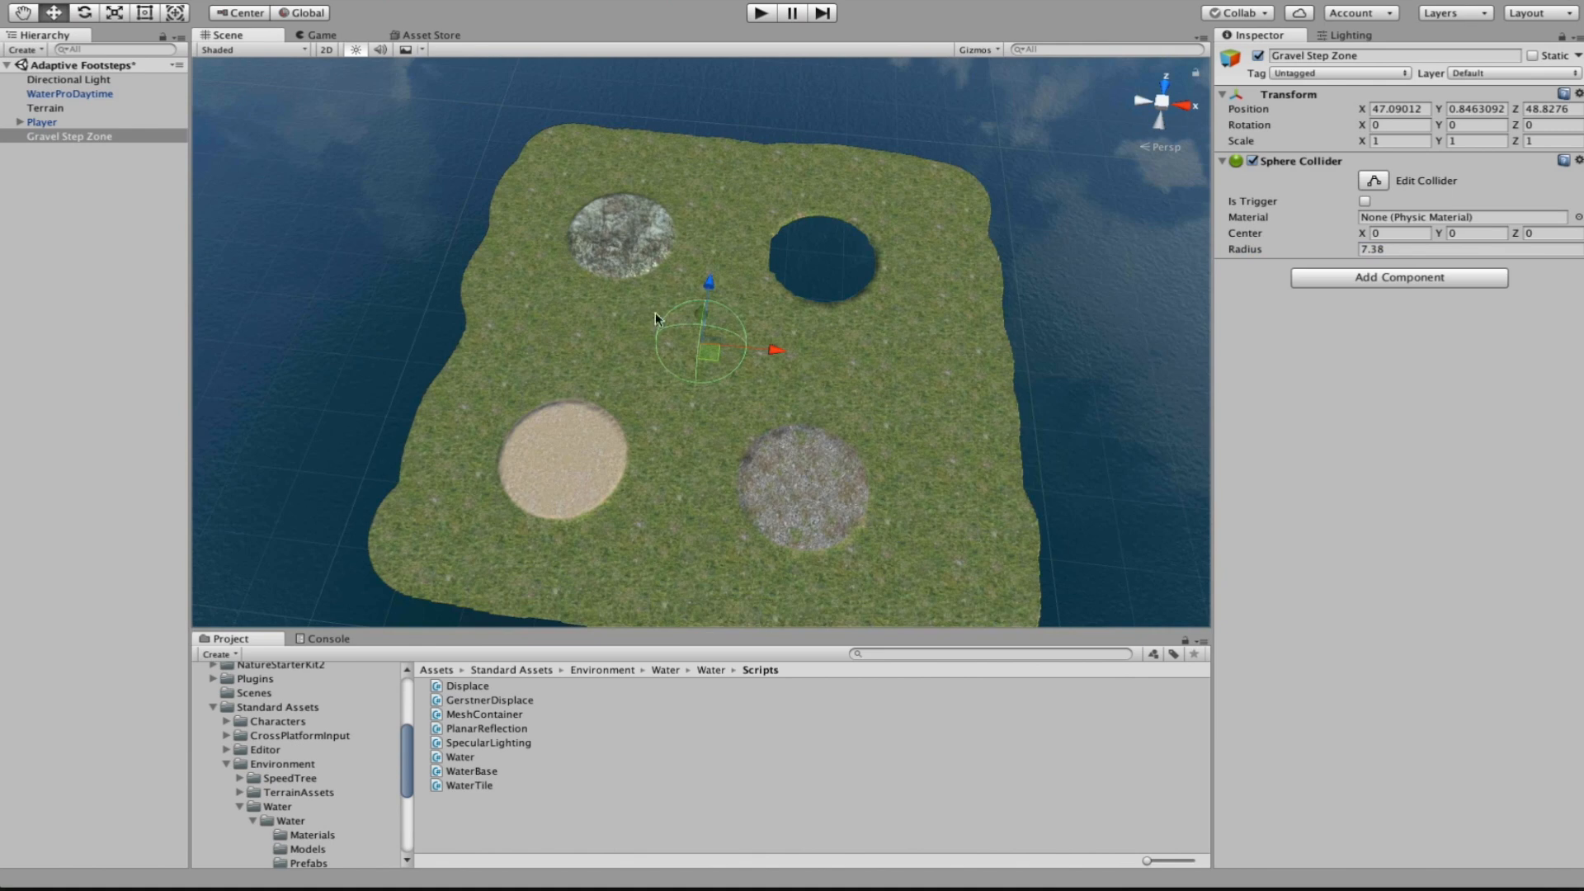
# Position Gravel Step Zone over the gravel patch at X 65.5, Y 1.5, Z 26.4 and enlarge its collider radius to 9.07
pyautogui.moveTo(709, 353); pyautogui.dragTo(893, 495)
pyautogui.moveTo(815, 409); pyautogui.dragTo(817, 424)
pyautogui.moveTo(849, 508); pyautogui.dragTo(638, 484)
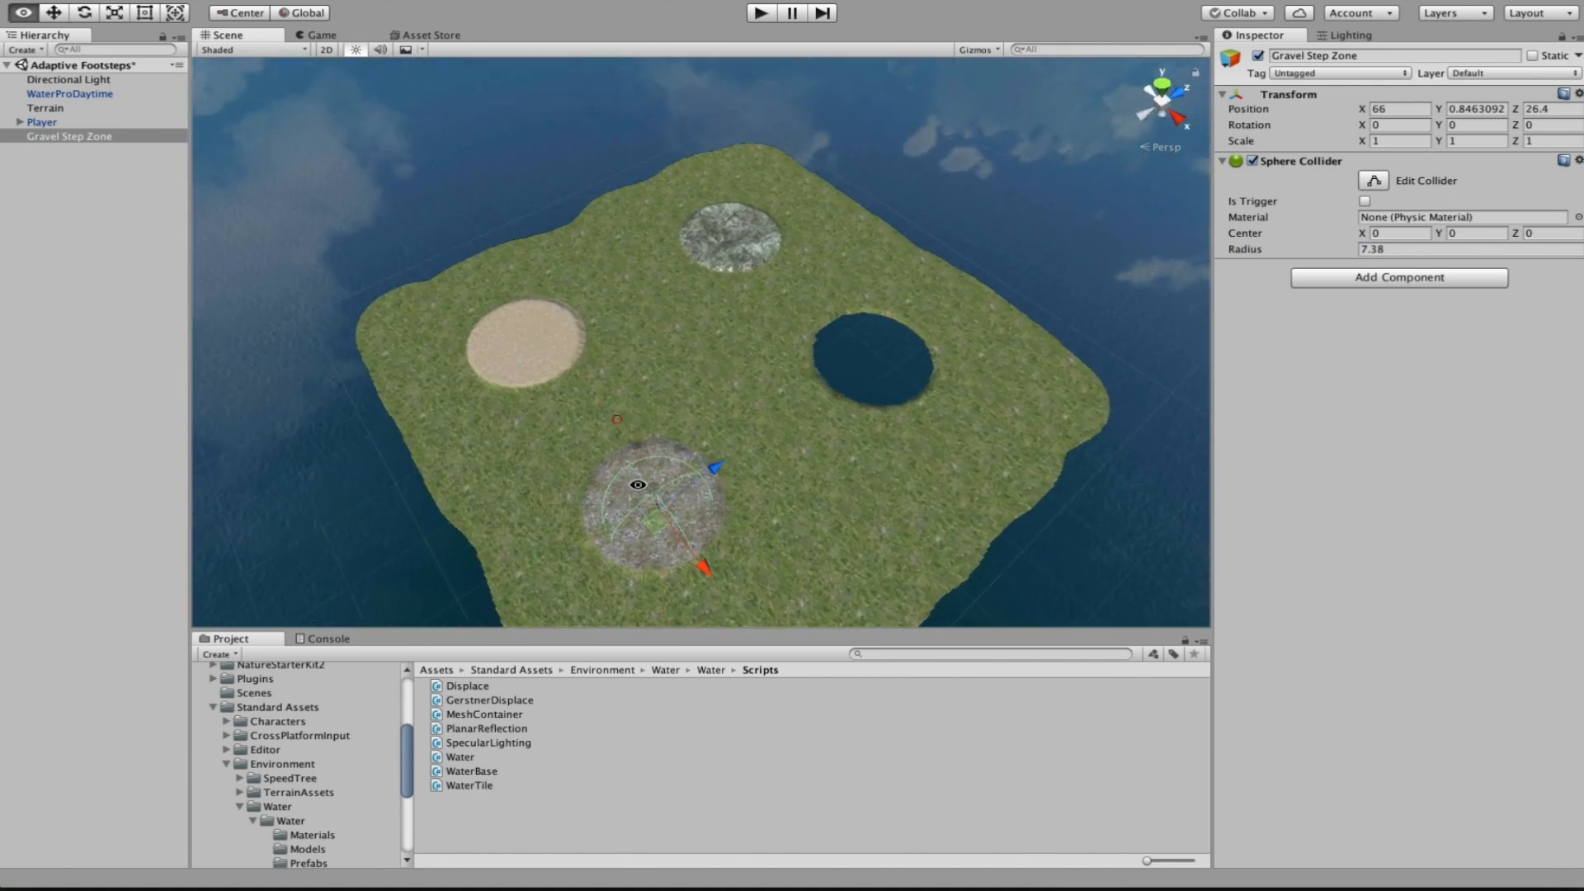
pyautogui.moveTo(1351, 249); pyautogui.dragTo(1414, 244)
pyautogui.moveTo(715, 570); pyautogui.dragTo(998, 311)
pyautogui.moveTo(803, 293); pyautogui.dragTo(802, 282)
pyautogui.moveTo(888, 393); pyautogui.dragTo(738, 535)
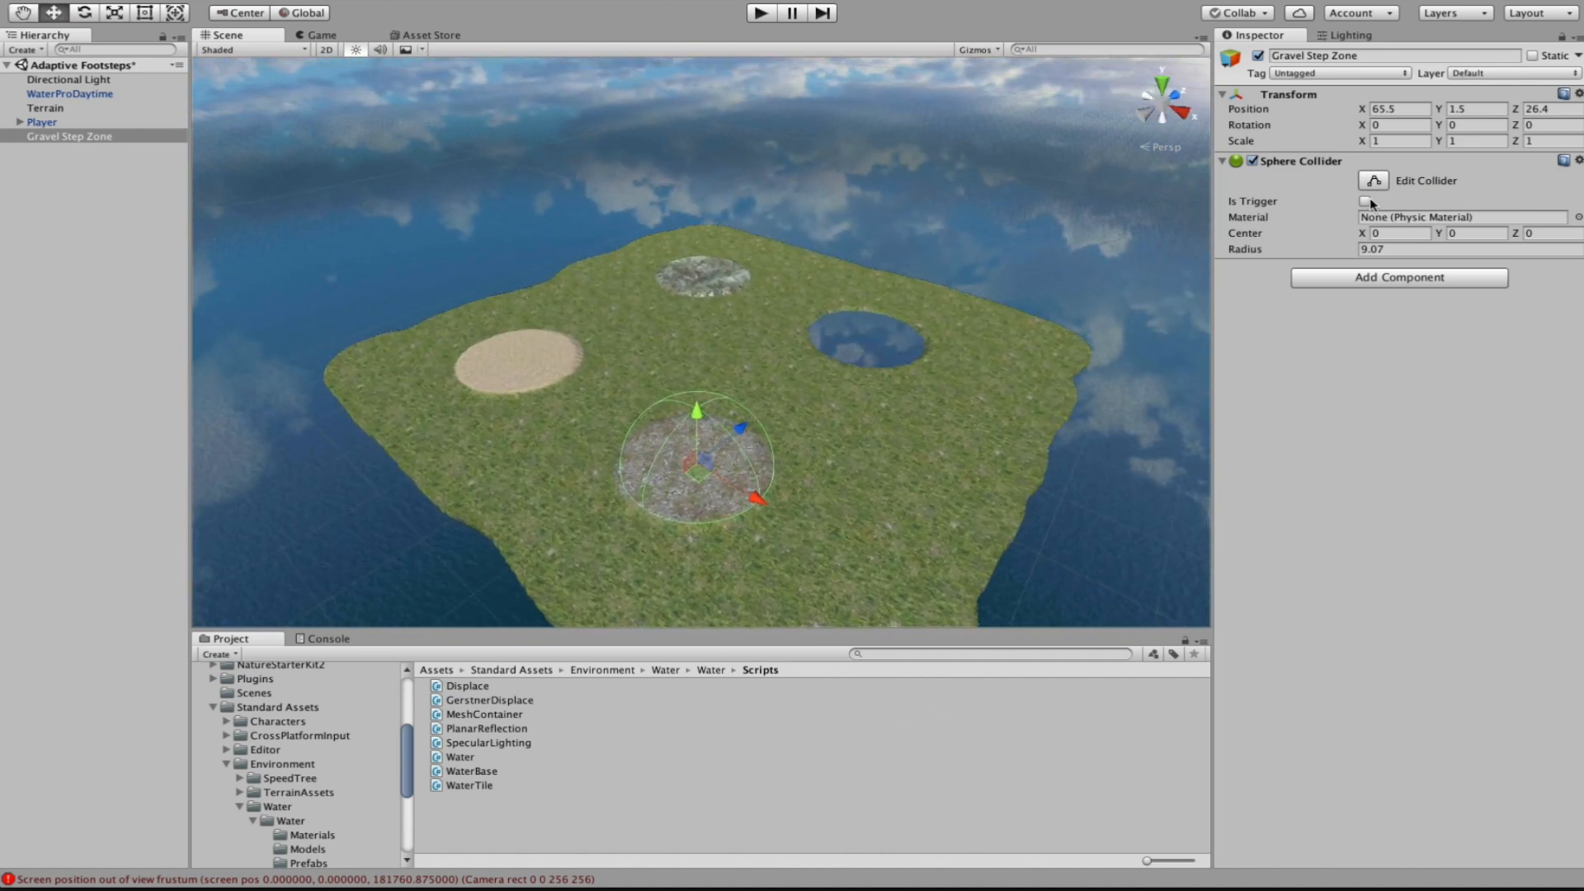
# Make the sphere collider a trigger and add an FMOD Studio Global Parameter Trigger component to Gravel Step Zone
pyautogui.click(1365, 201)
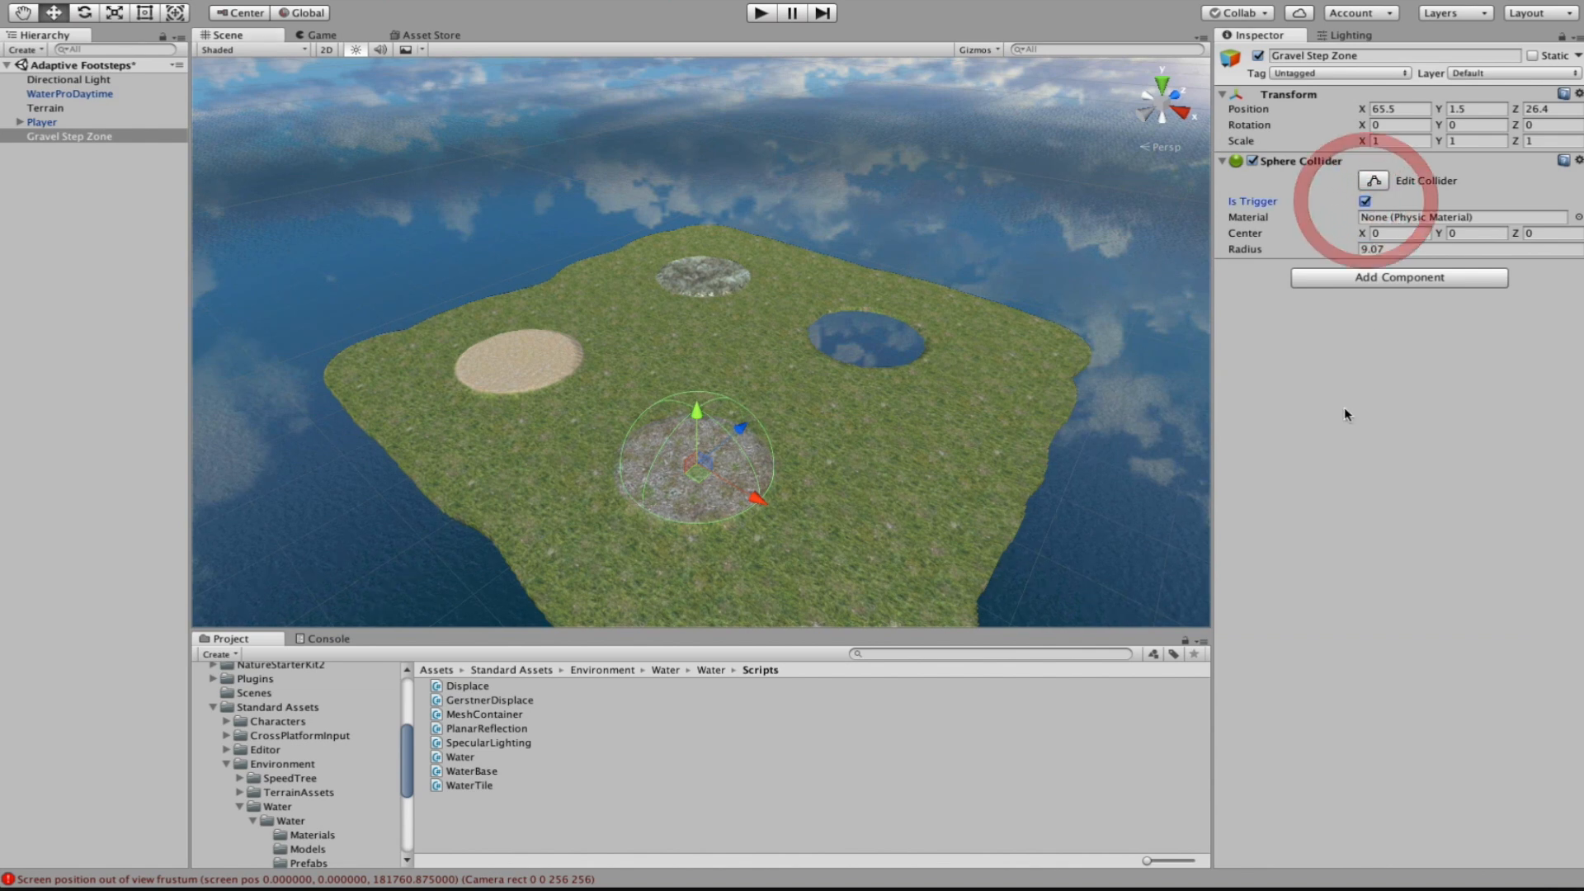
pyautogui.click(1391, 279)
pyautogui.write('FMOD')
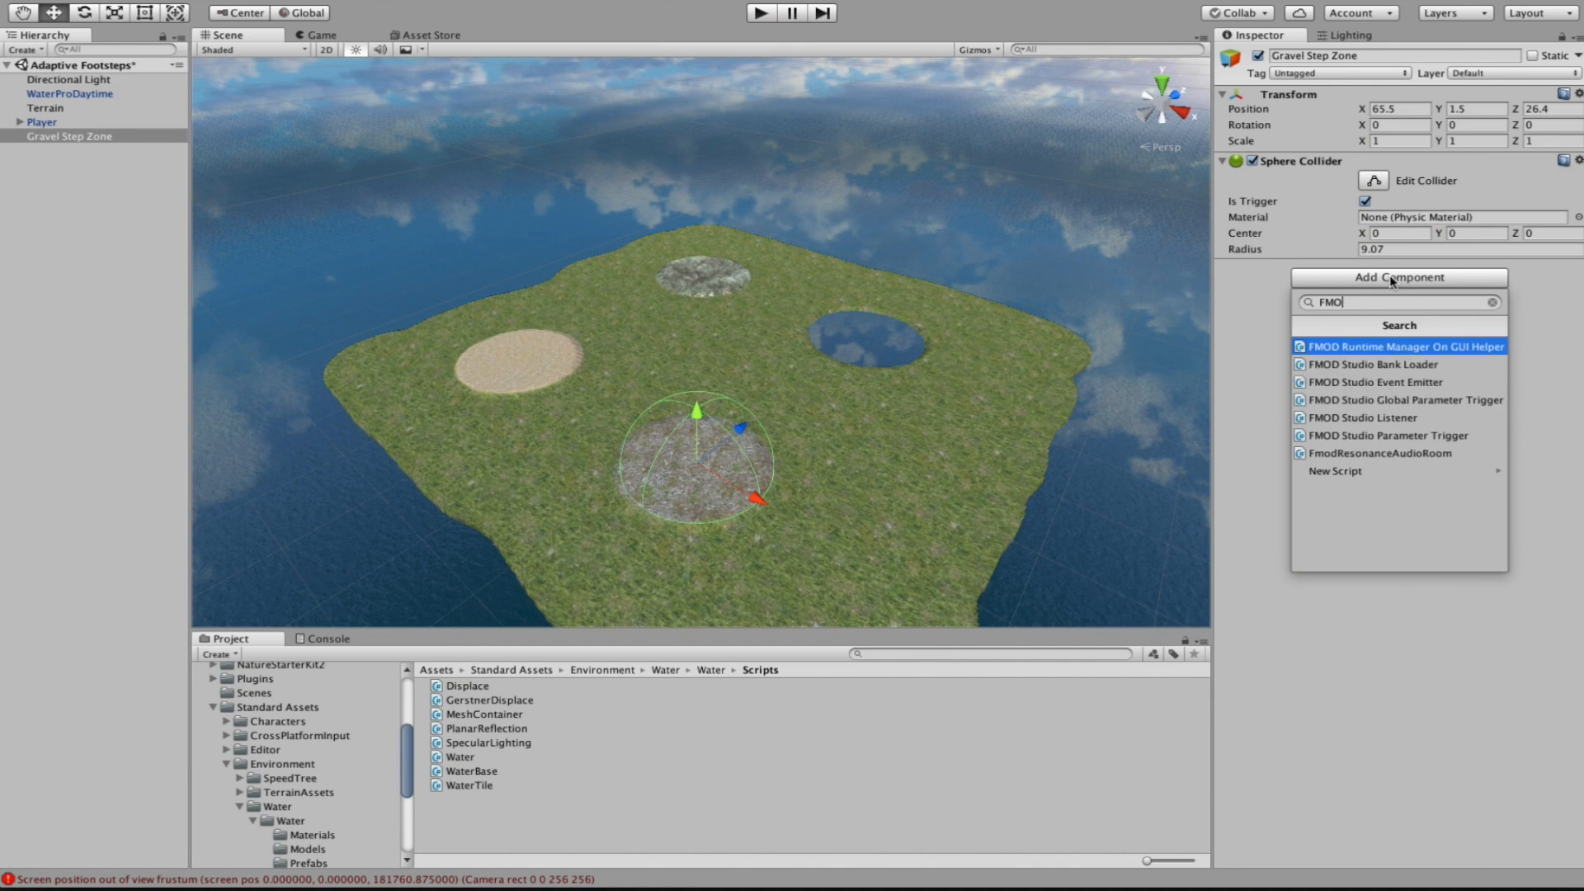
pyautogui.click(1370, 401)
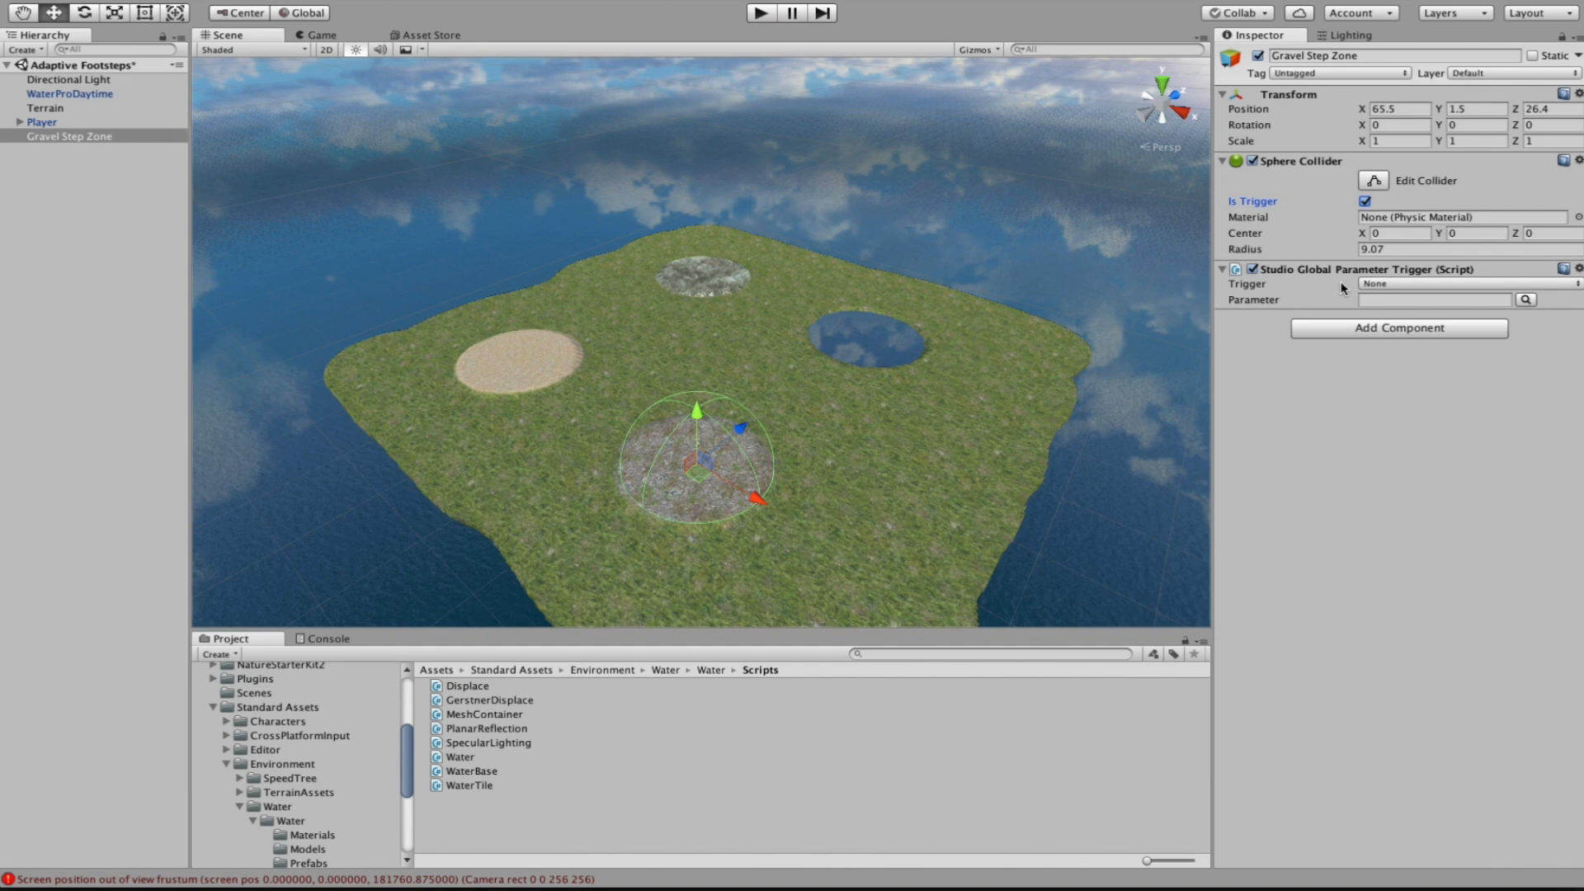
# Configure the parameter trigger with Trigger Enter, collision tag Player, and the Surface parameter at an override value of 1.02 for gravel
pyautogui.click(1376, 284)
pyautogui.click(1439, 328)
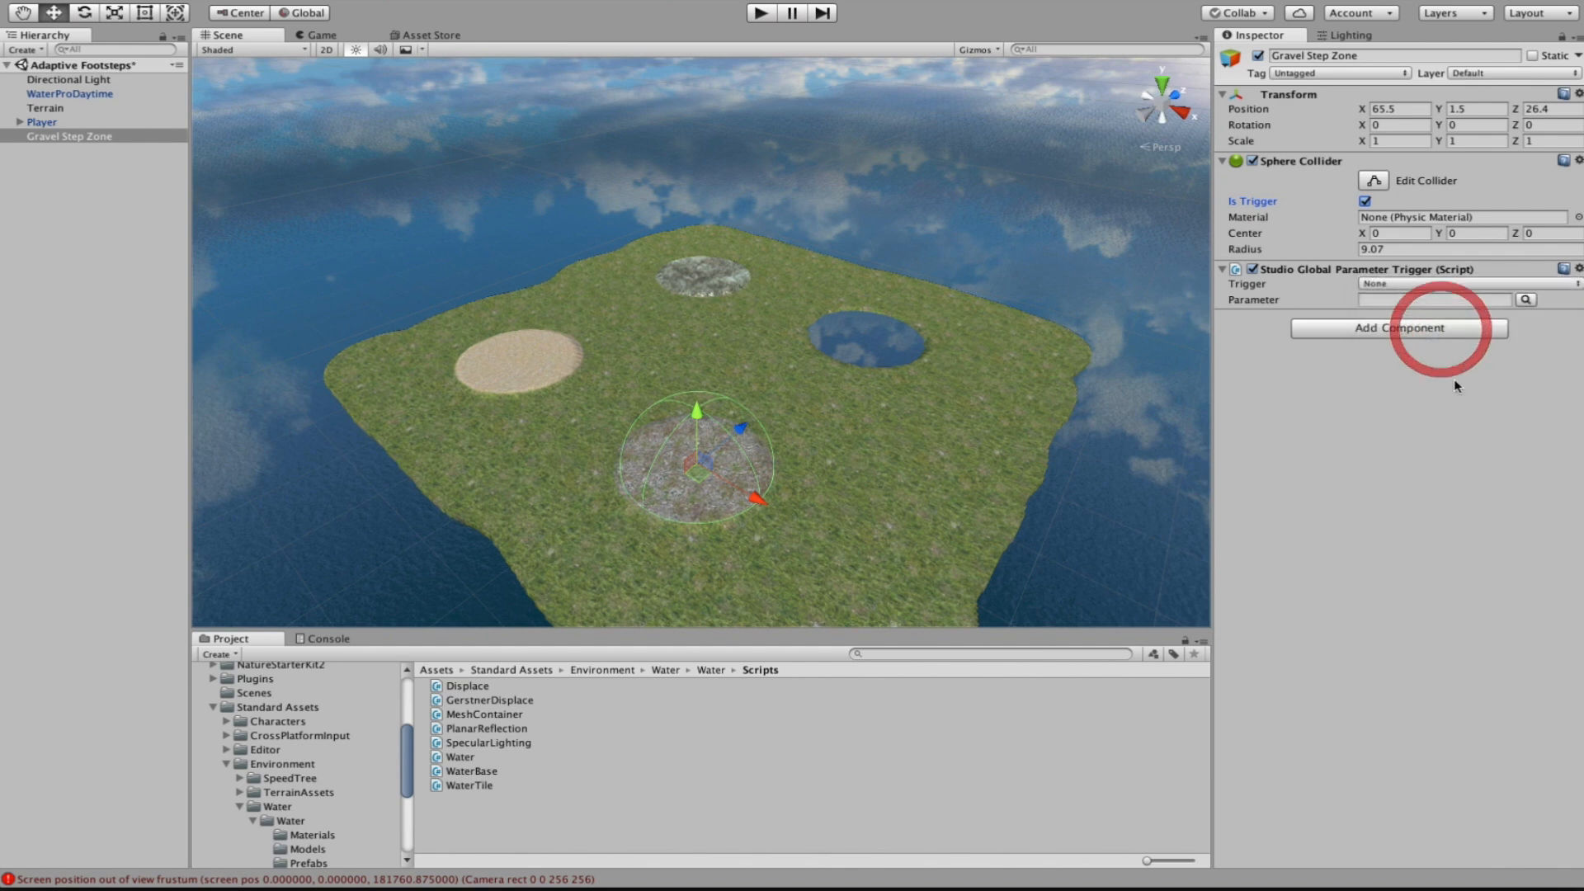
pyautogui.click(1452, 300)
pyautogui.click(1419, 274)
pyautogui.click(1525, 316)
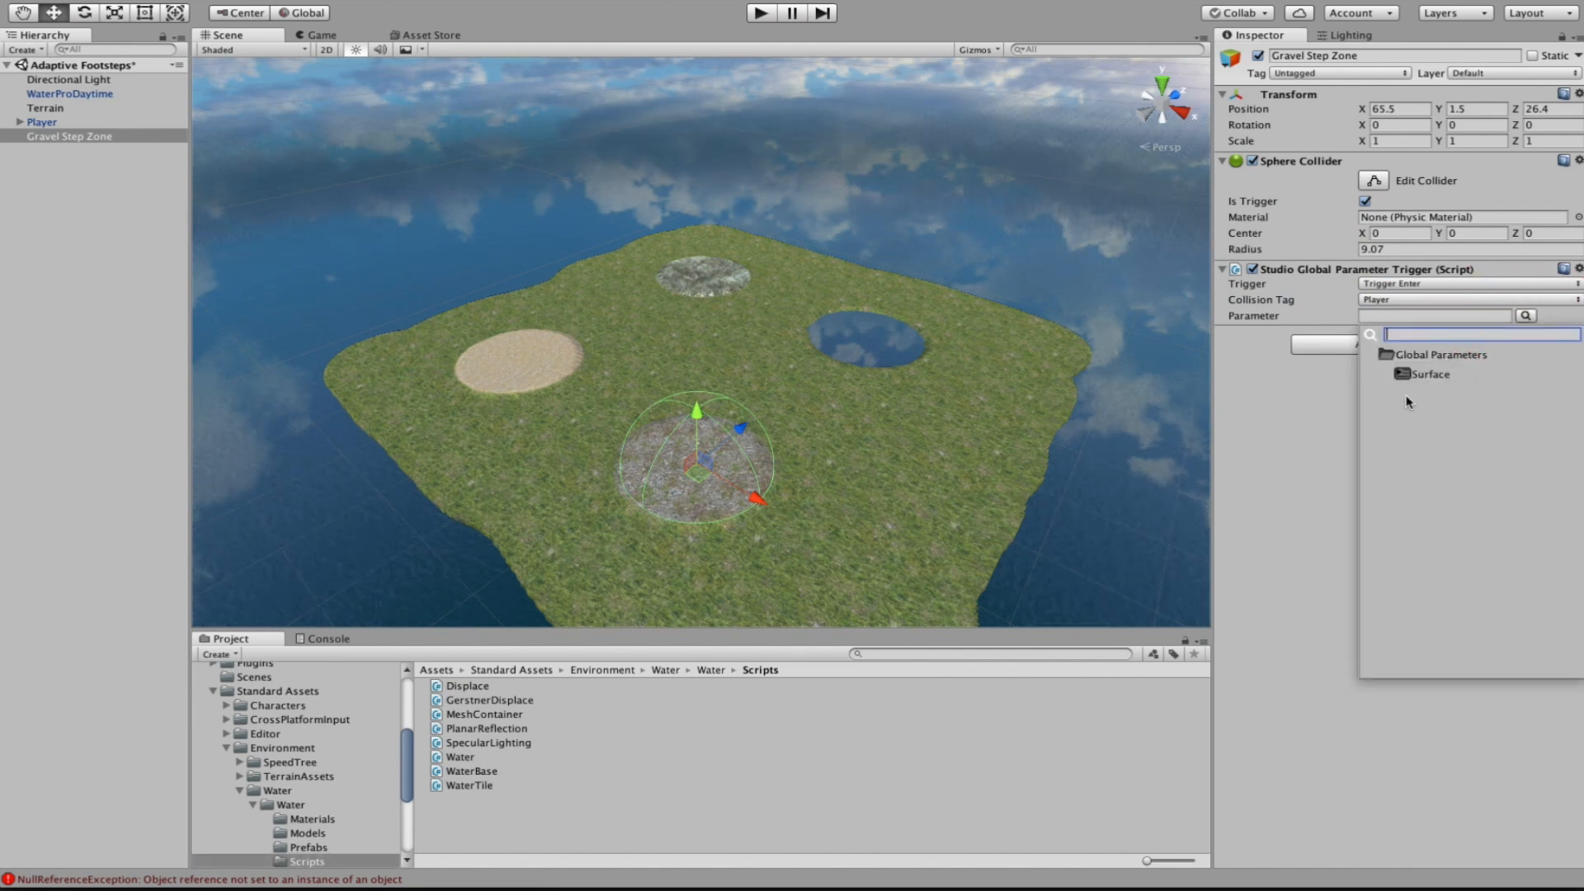
pyautogui.click(1426, 381)
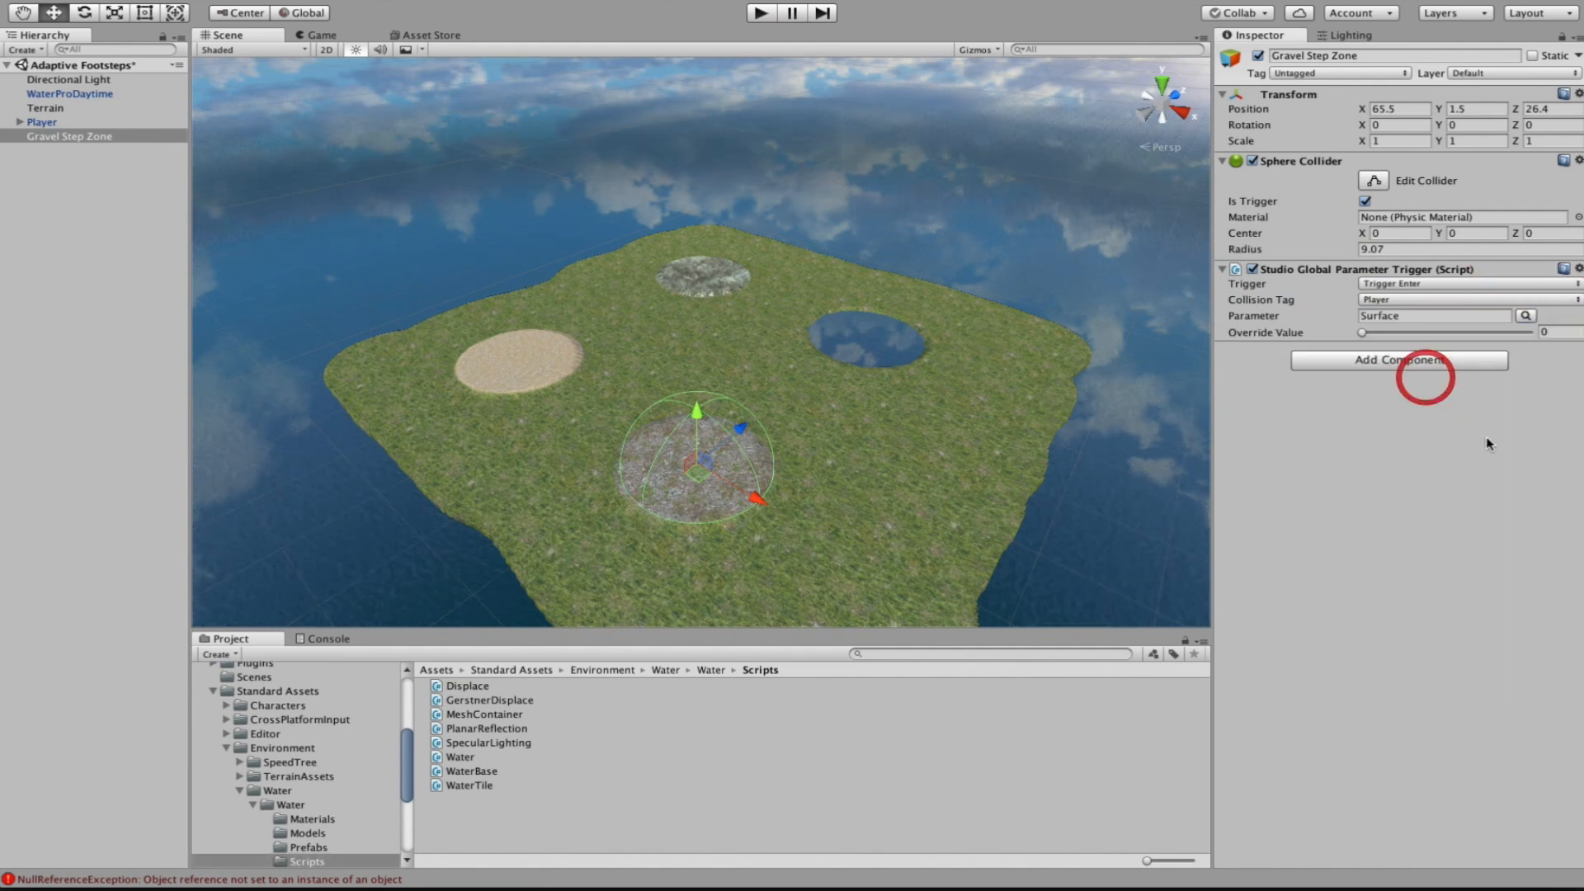
pyautogui.click(1363, 333)
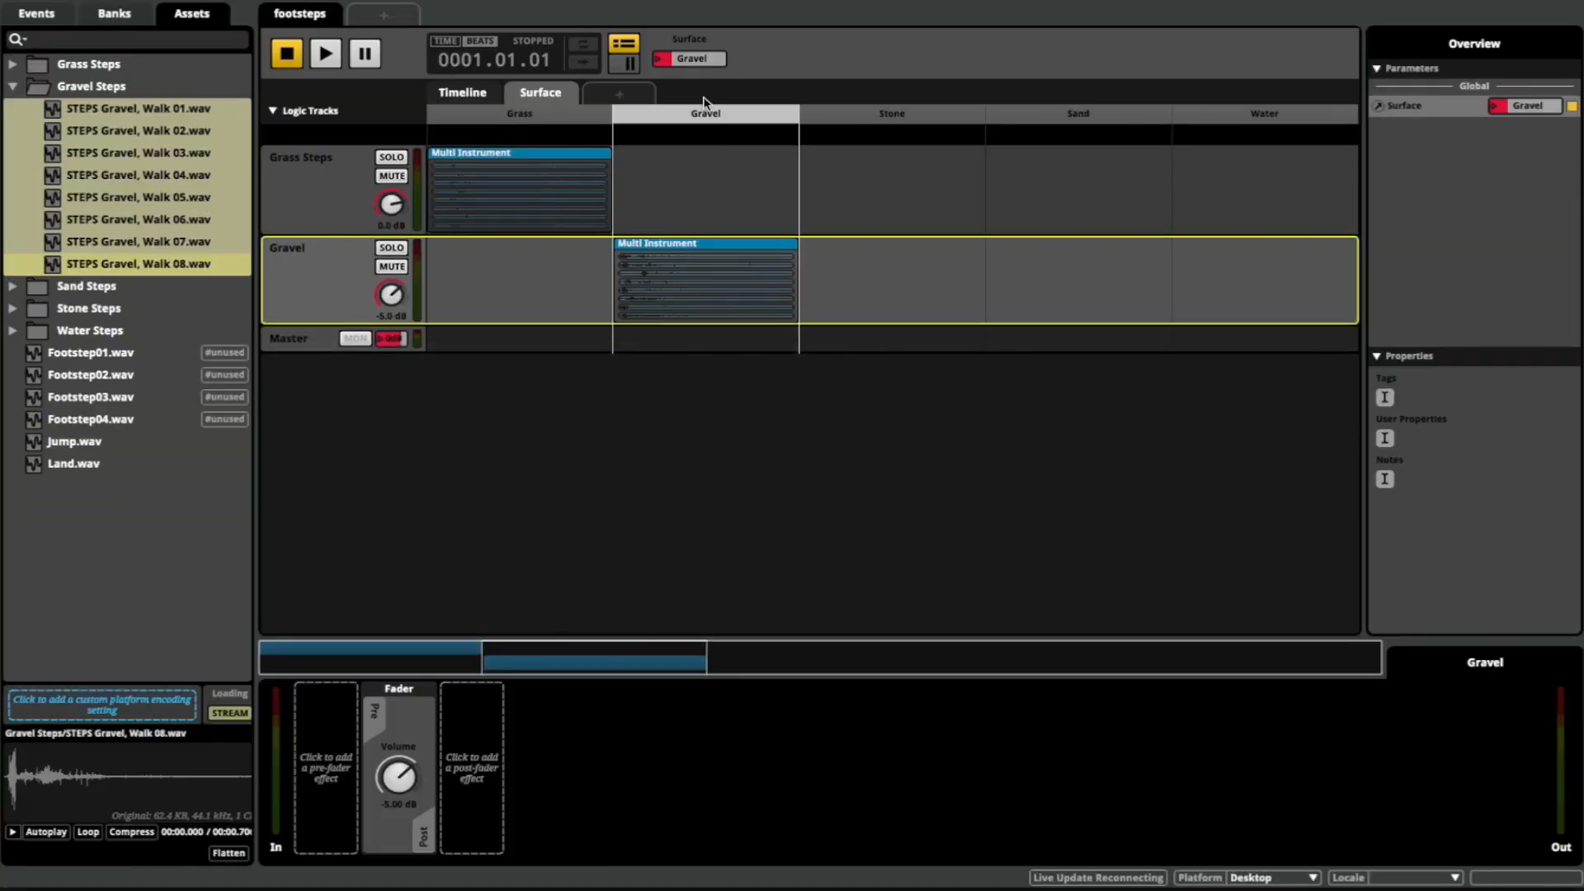
pyautogui.press('super+Tab')
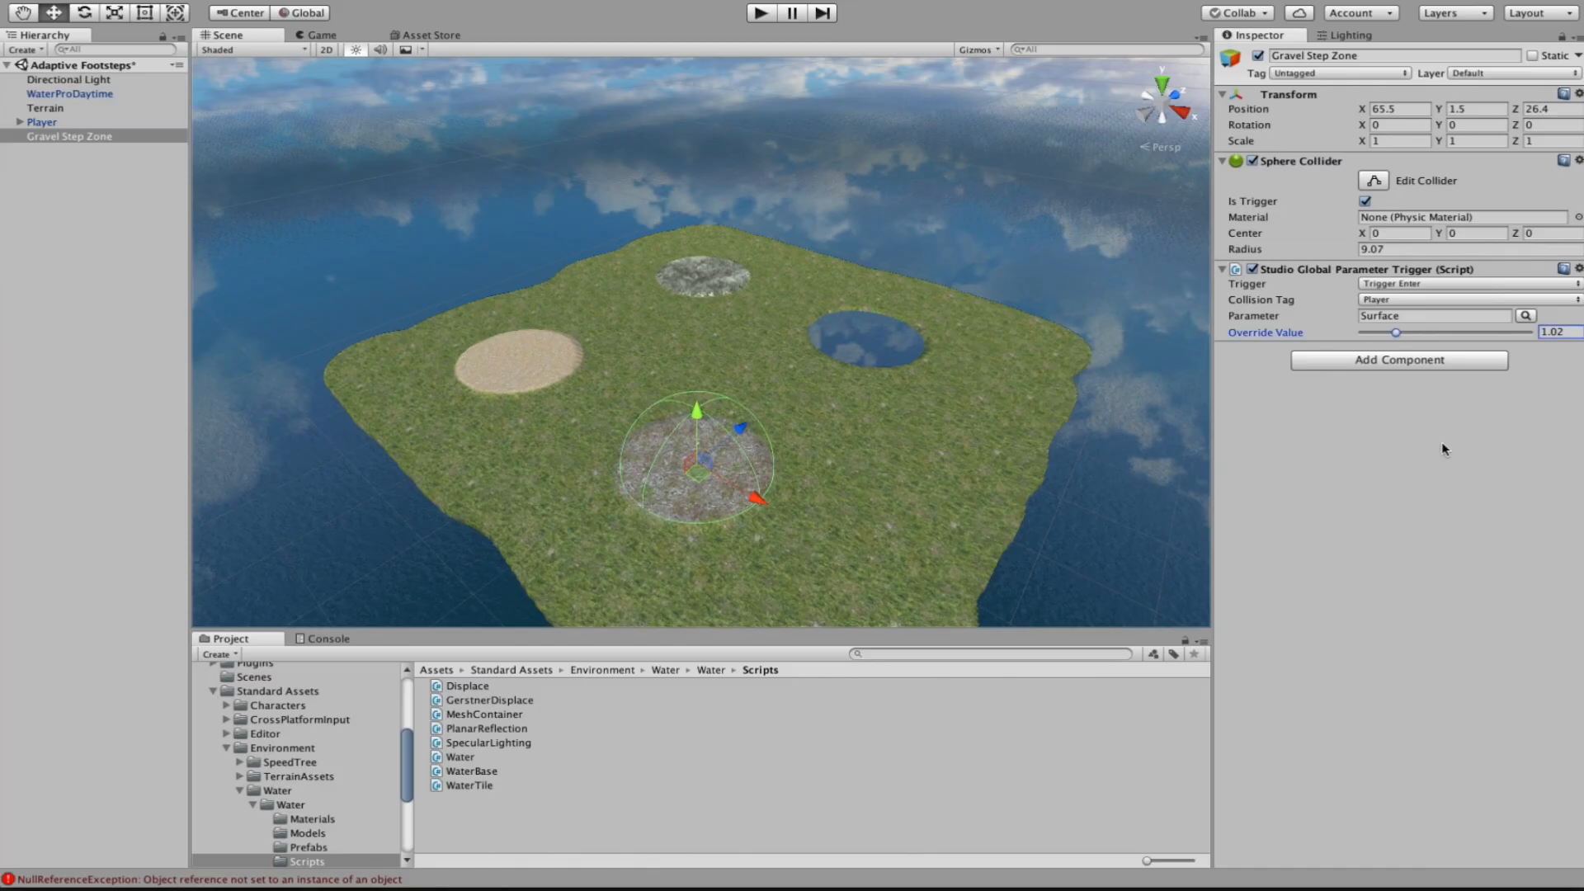
# Play-test the scene by walking the player from the grass onto the gravel patch, listening to the footsteps, and stop it
pyautogui.click(760, 13)
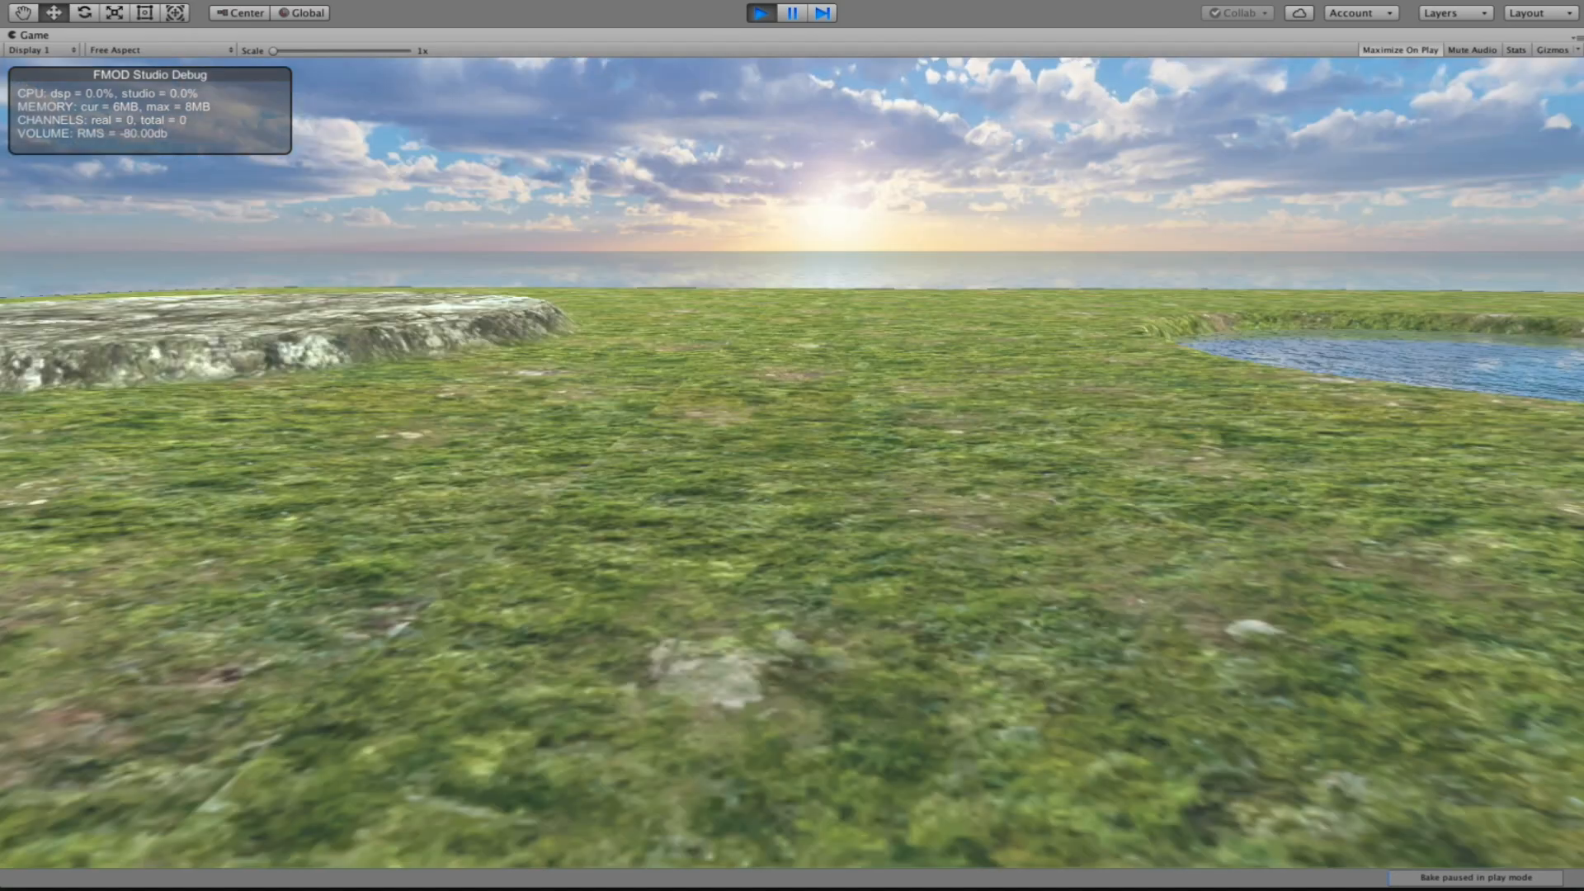
pyautogui.press('w')
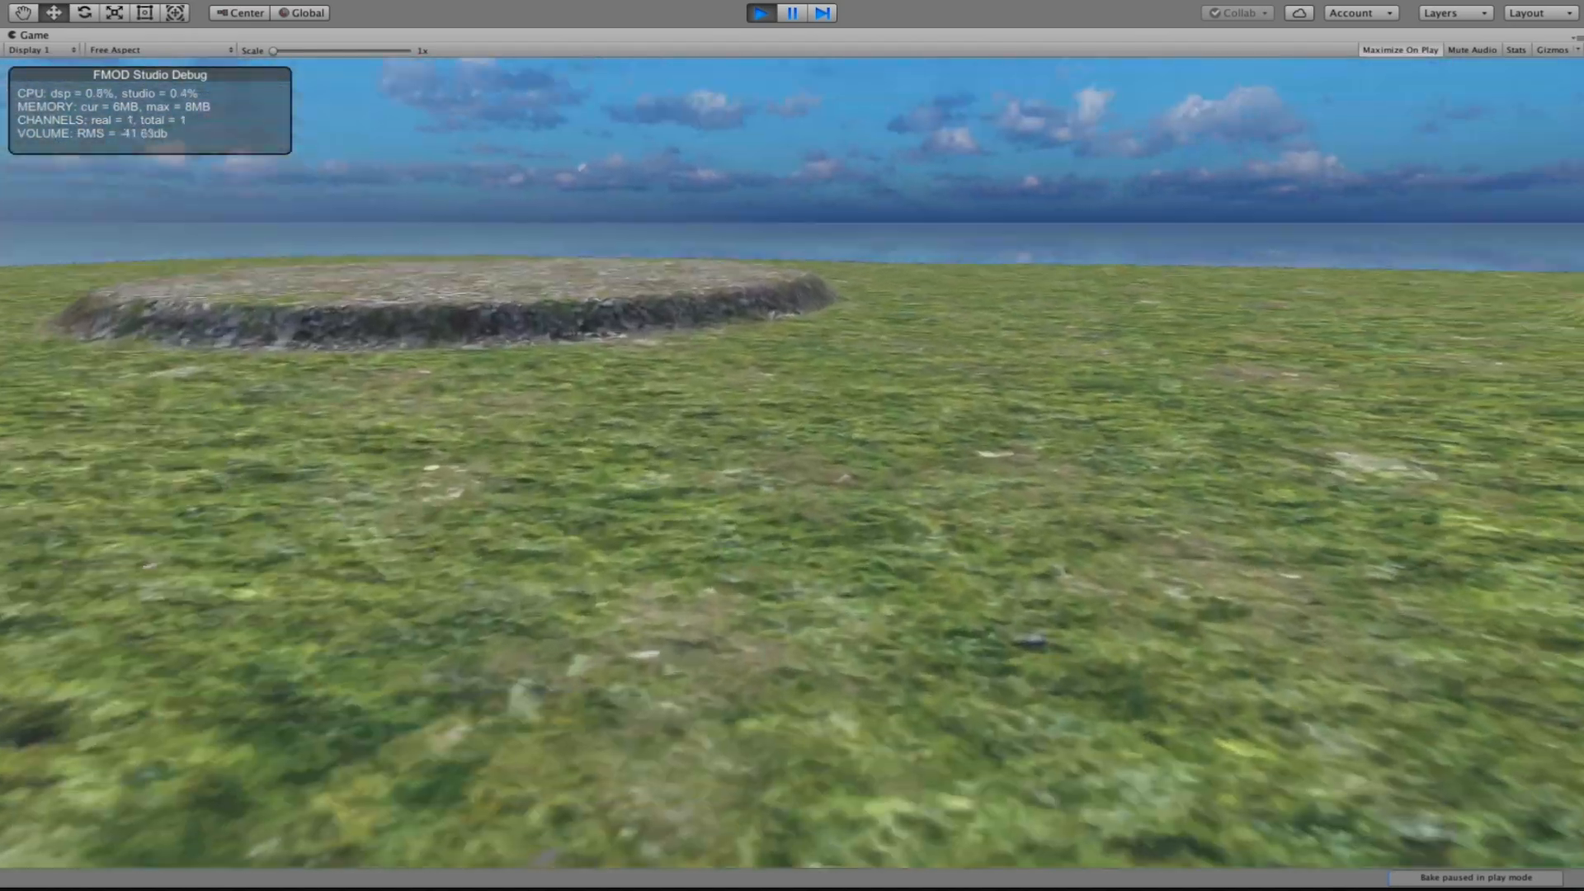
pyautogui.press('w')
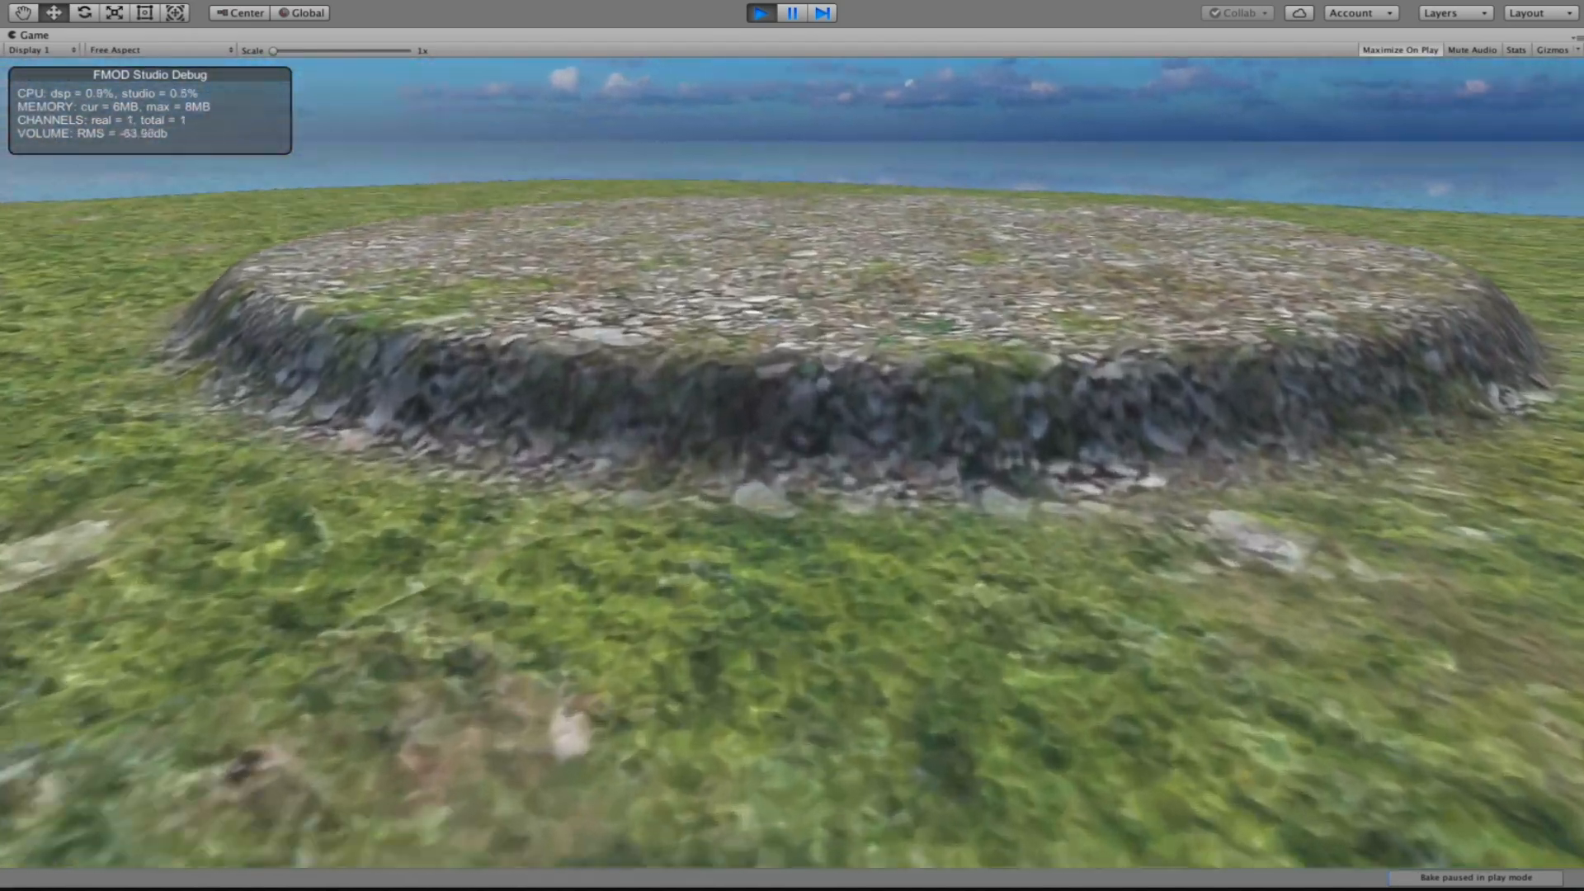
pyautogui.press('w')
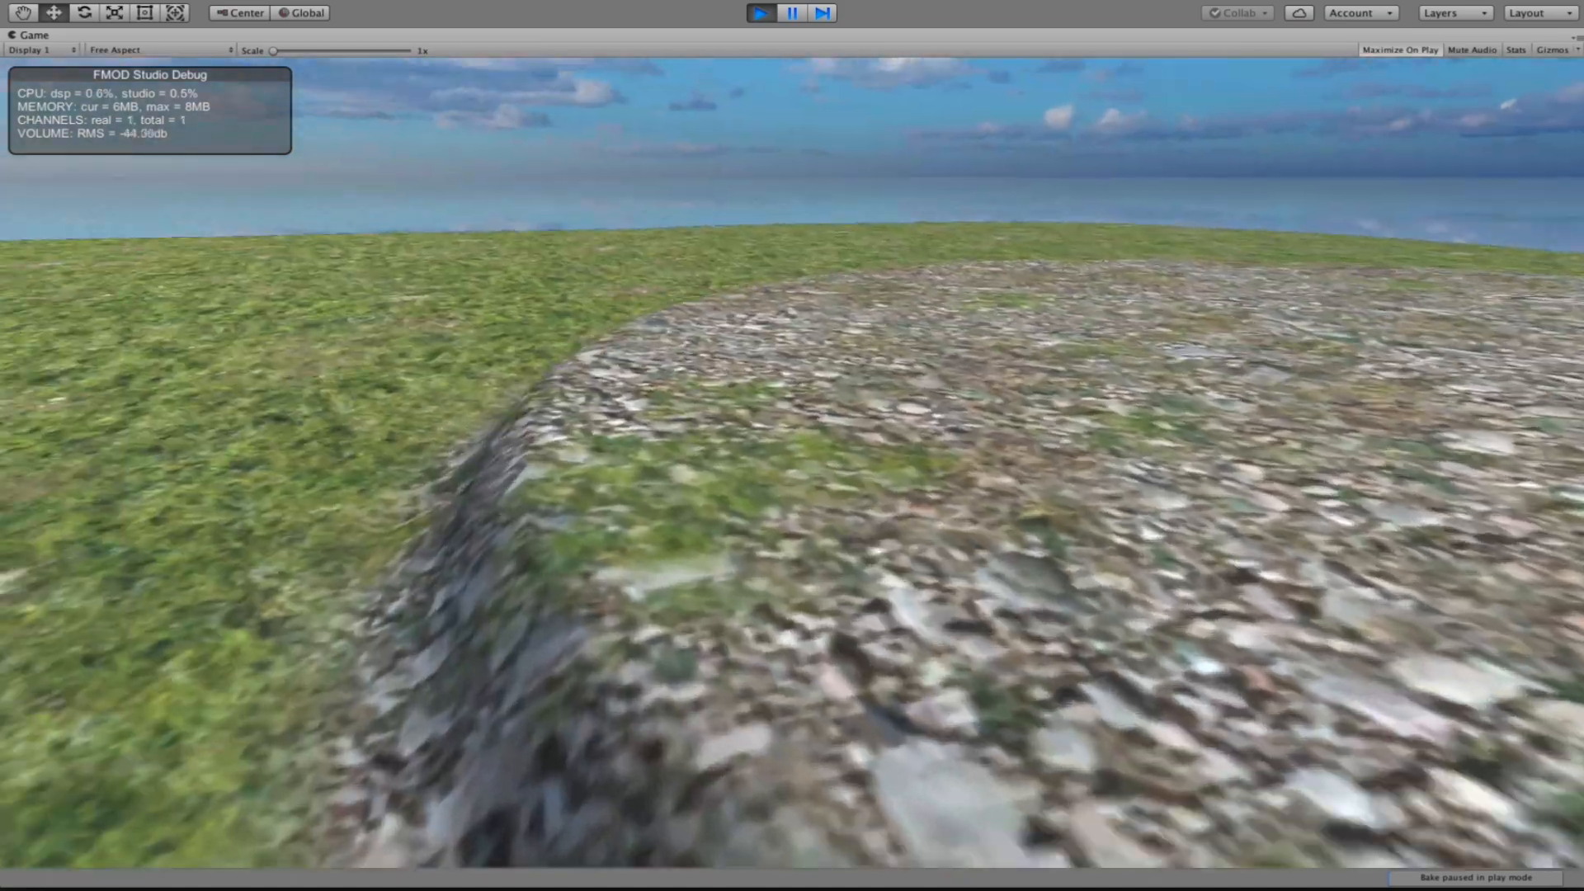
pyautogui.press('w')
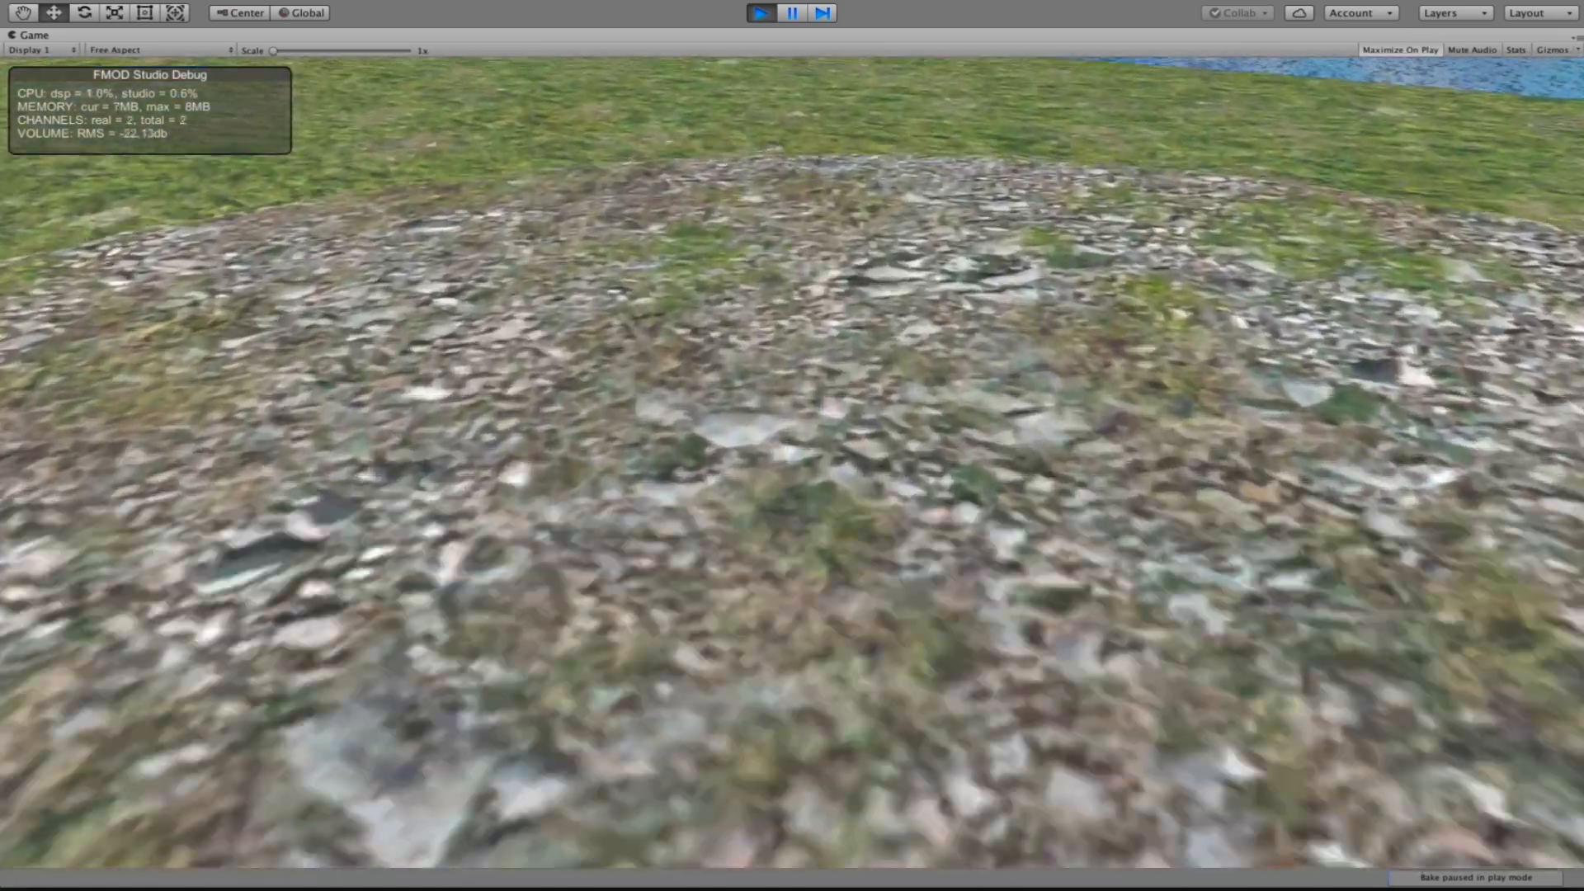
pyautogui.press('w')
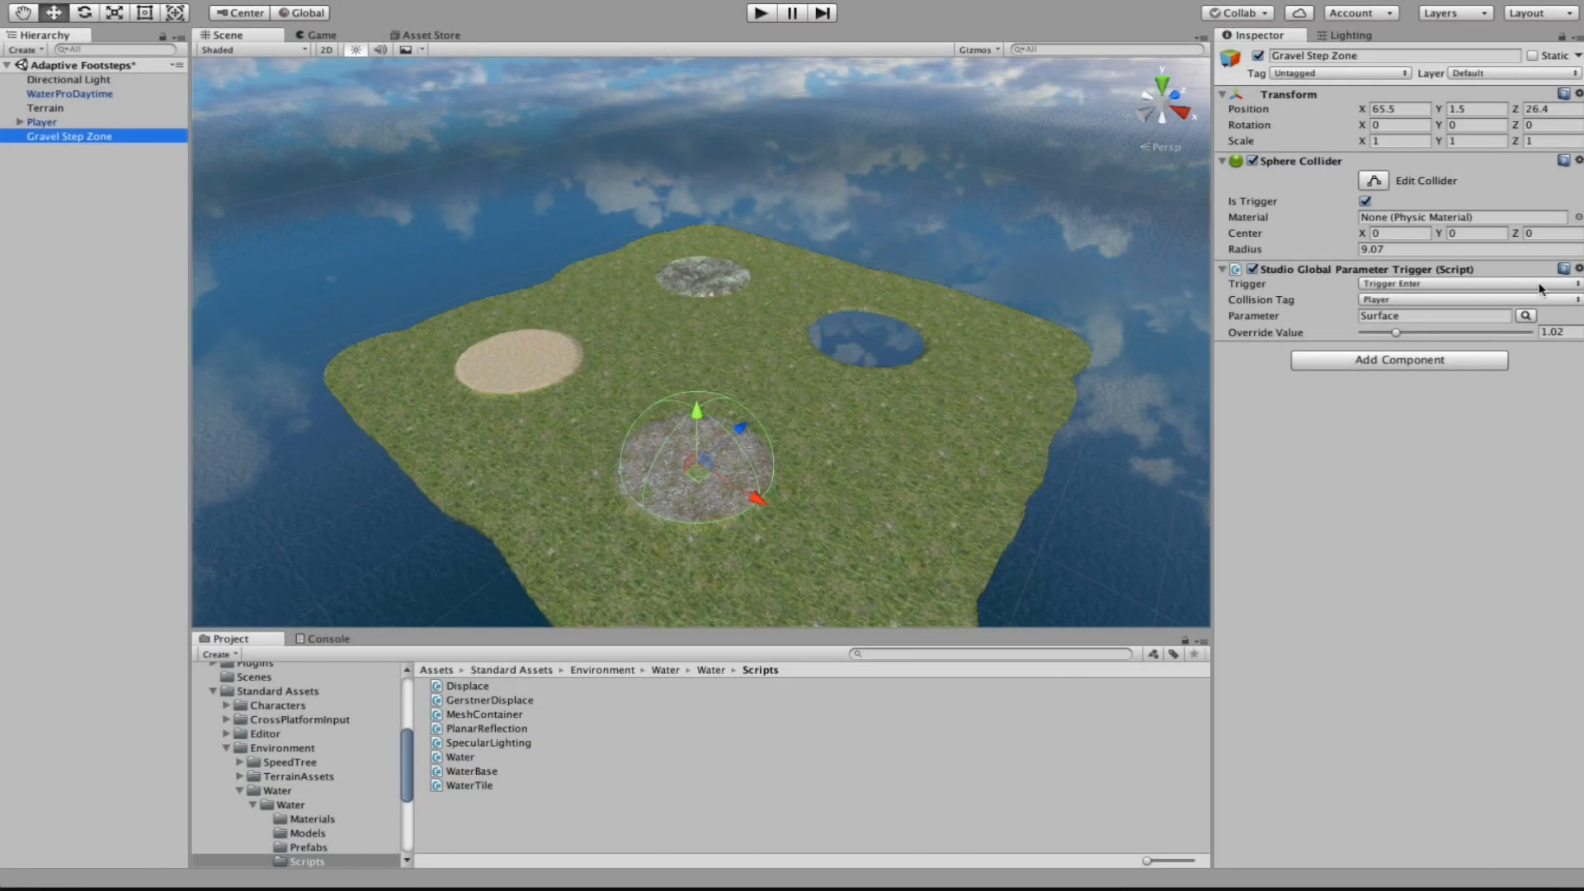
# Duplicate the Studio Global Parameter Trigger on Gravel Step Zone, setting the copy to Trigger Exit with override value 0
pyautogui.click(1579, 269)
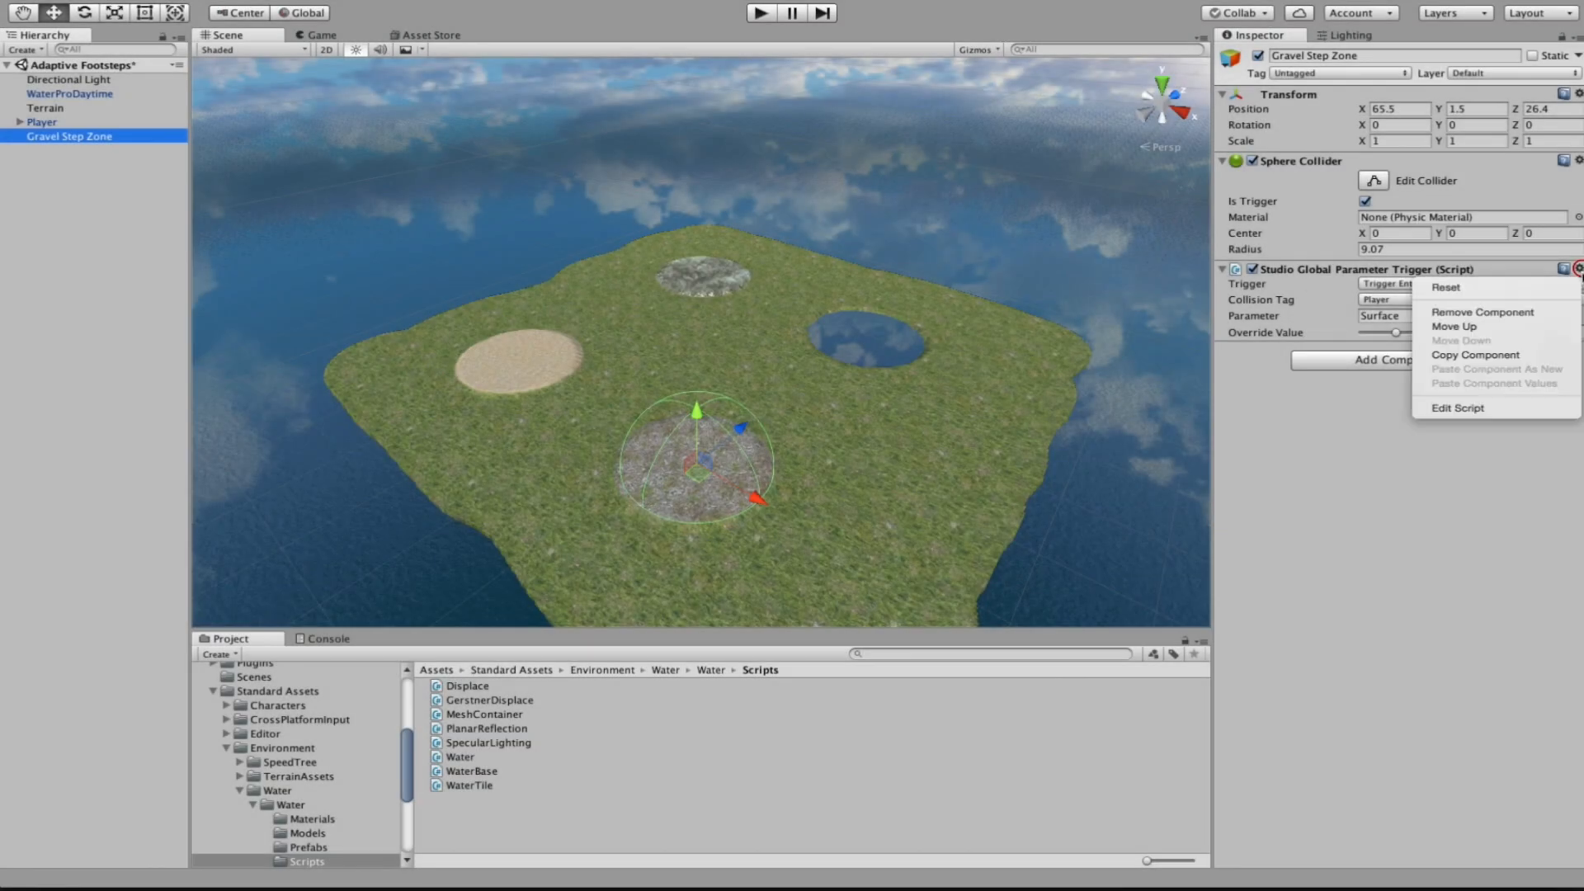
pyautogui.click(1510, 355)
pyautogui.click(1577, 274)
pyautogui.click(1392, 368)
pyautogui.click(1413, 368)
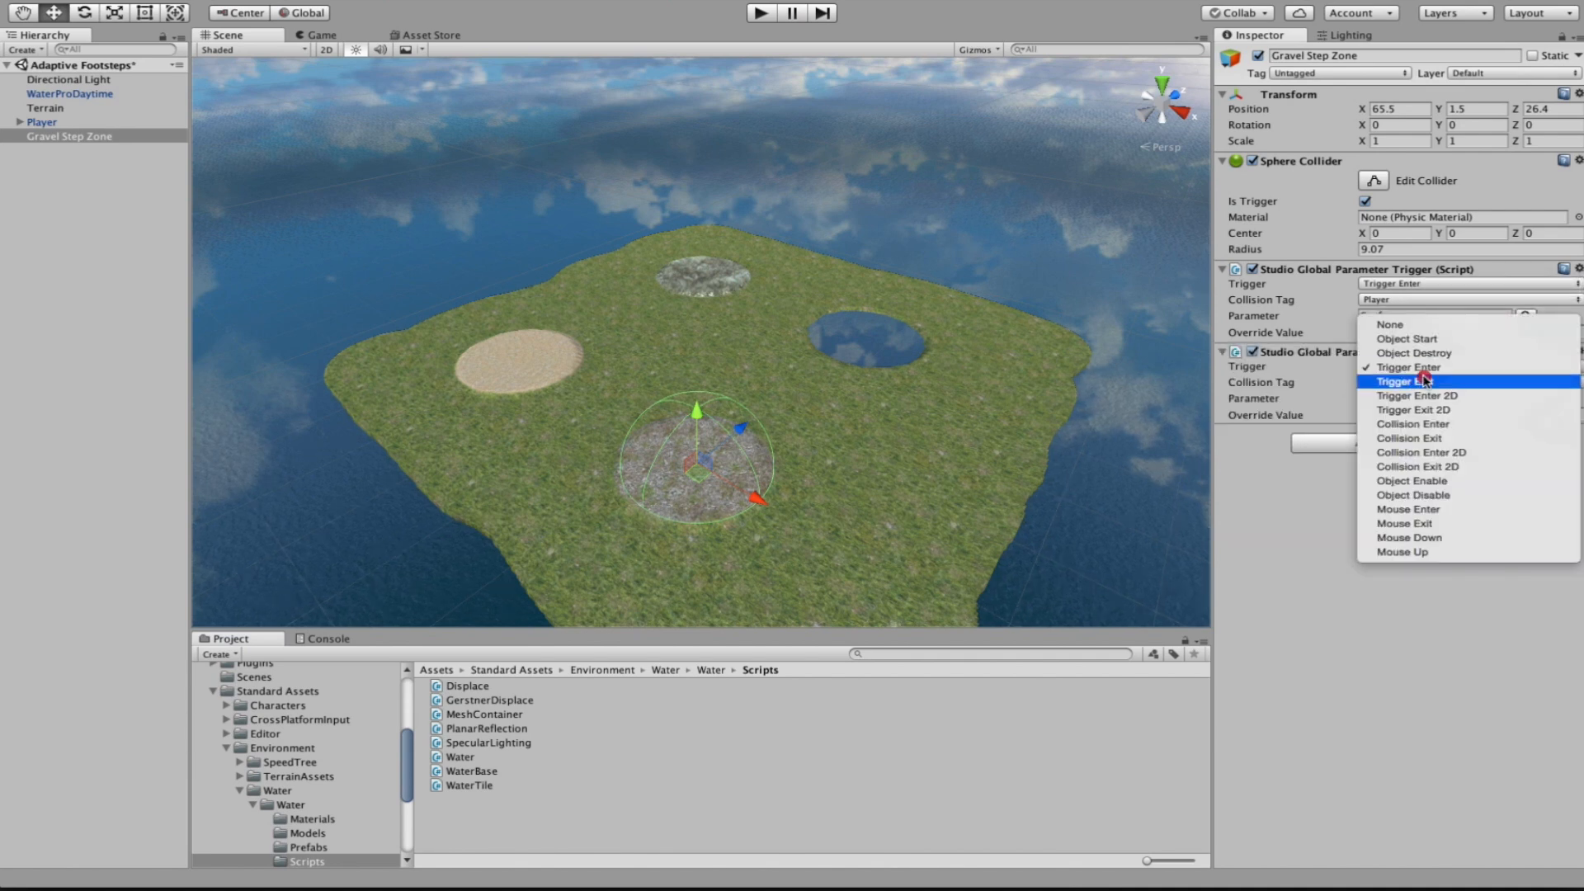
pyautogui.click(1413, 381)
pyautogui.moveTo(1408, 417); pyautogui.dragTo(1311, 422)
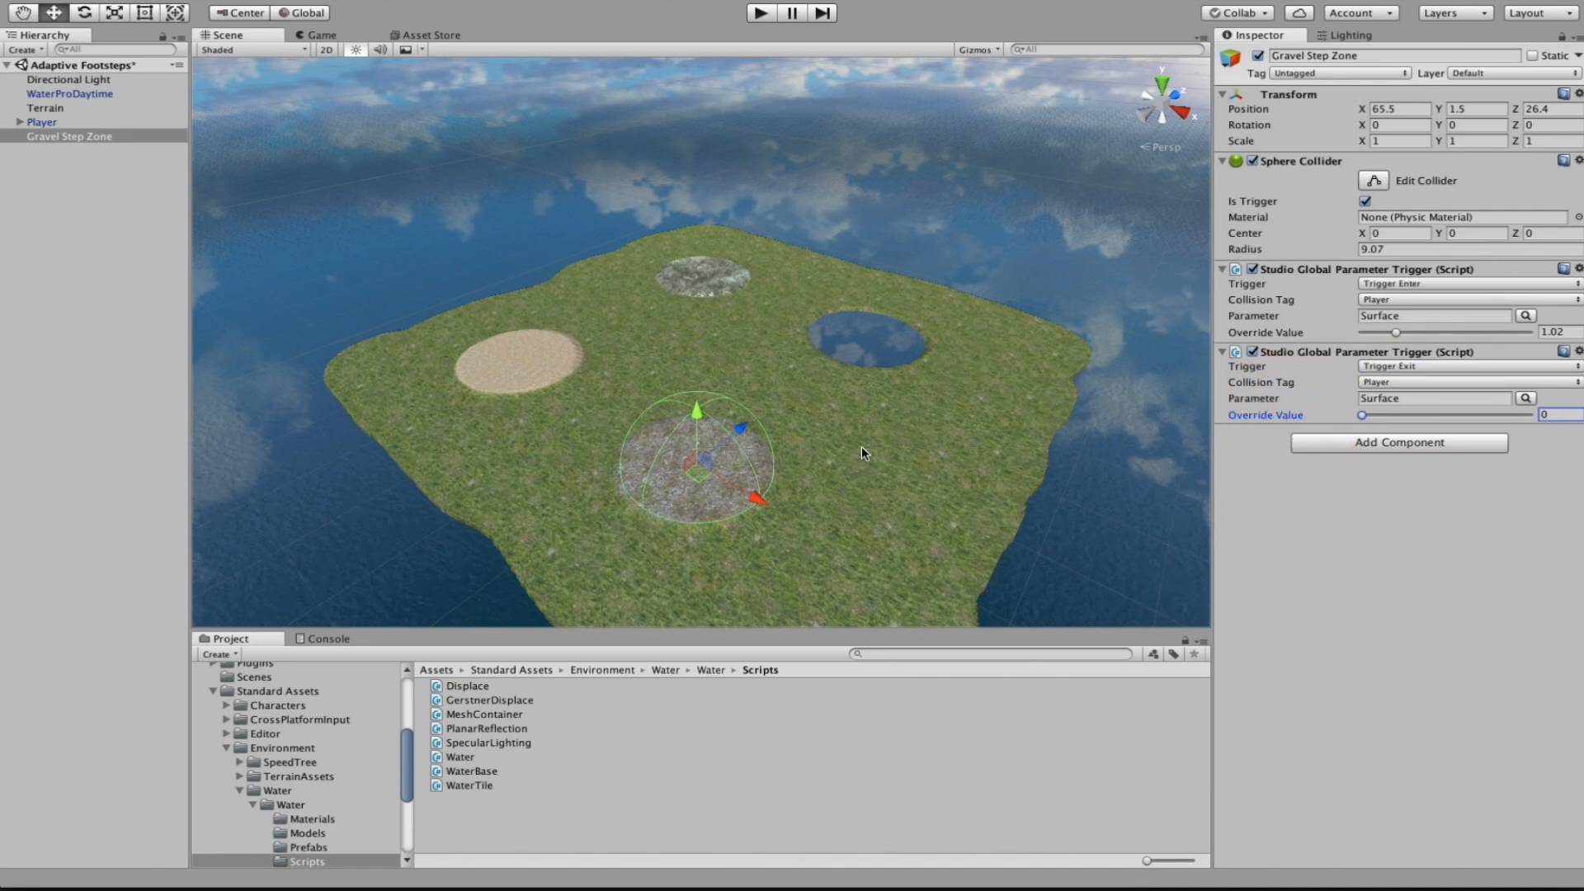
# Play-test walking onto the gravel patch and back onto the grass, stop the game, and switch to FMOD Studio
pyautogui.click(760, 17)
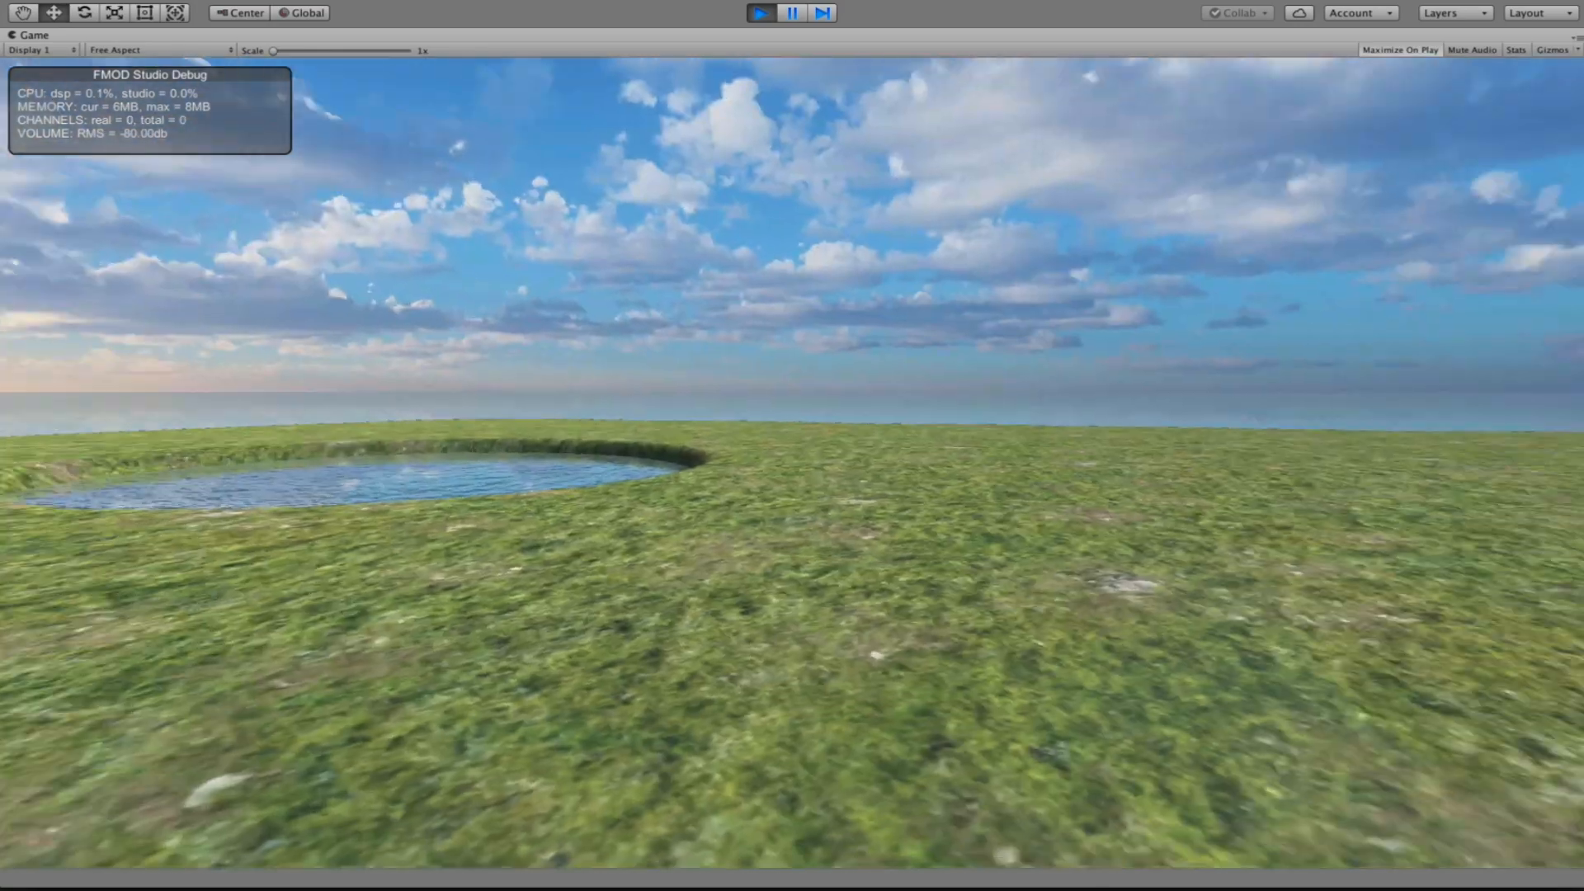
pyautogui.press('w')
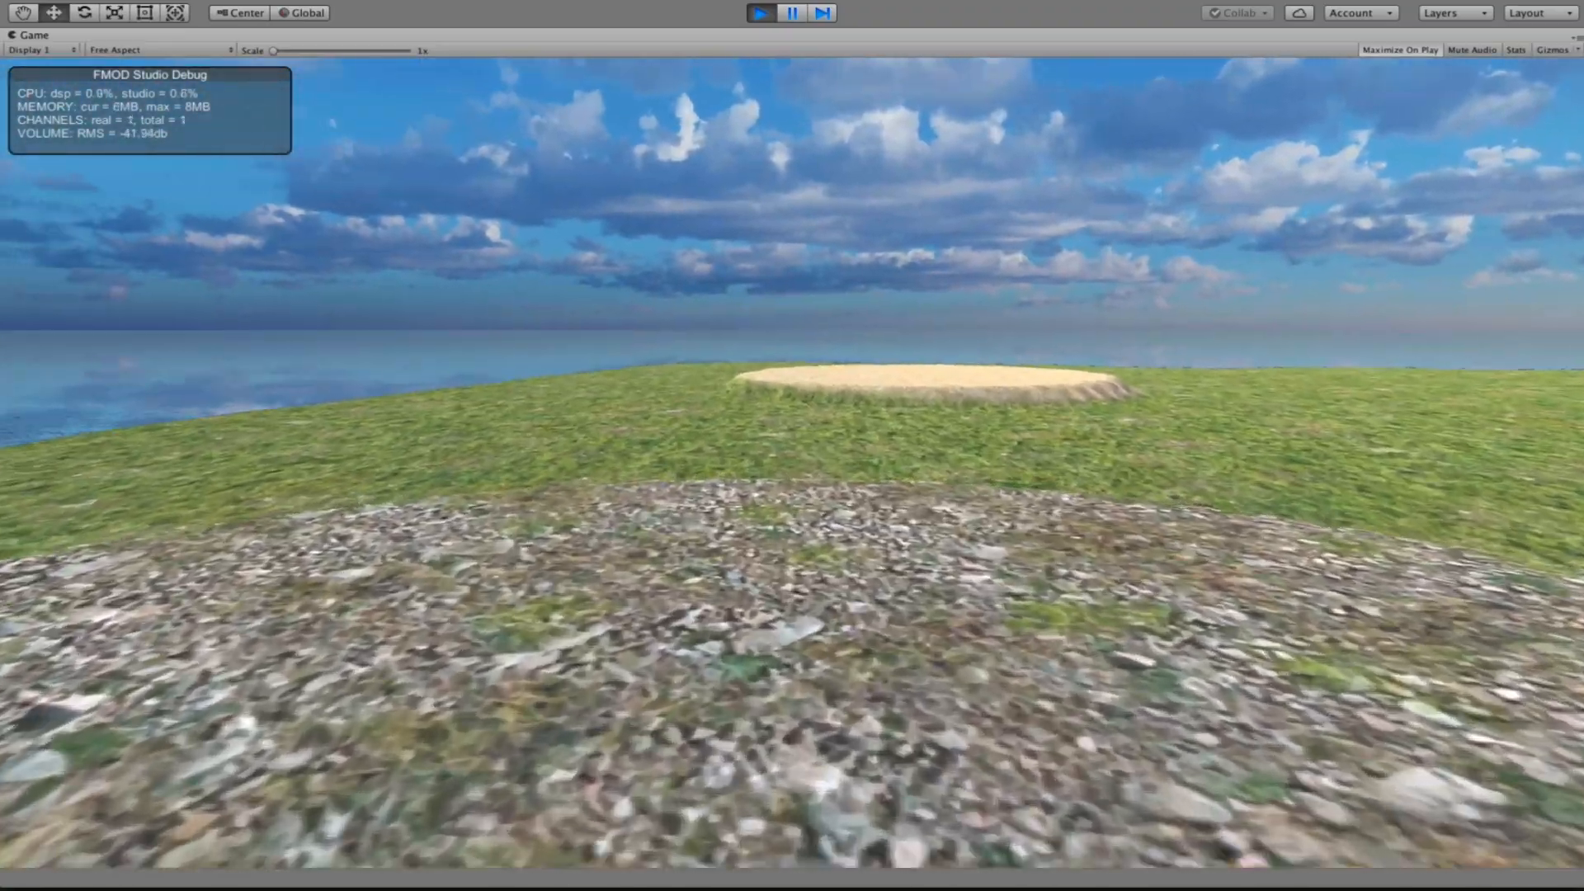
pyautogui.press('w')
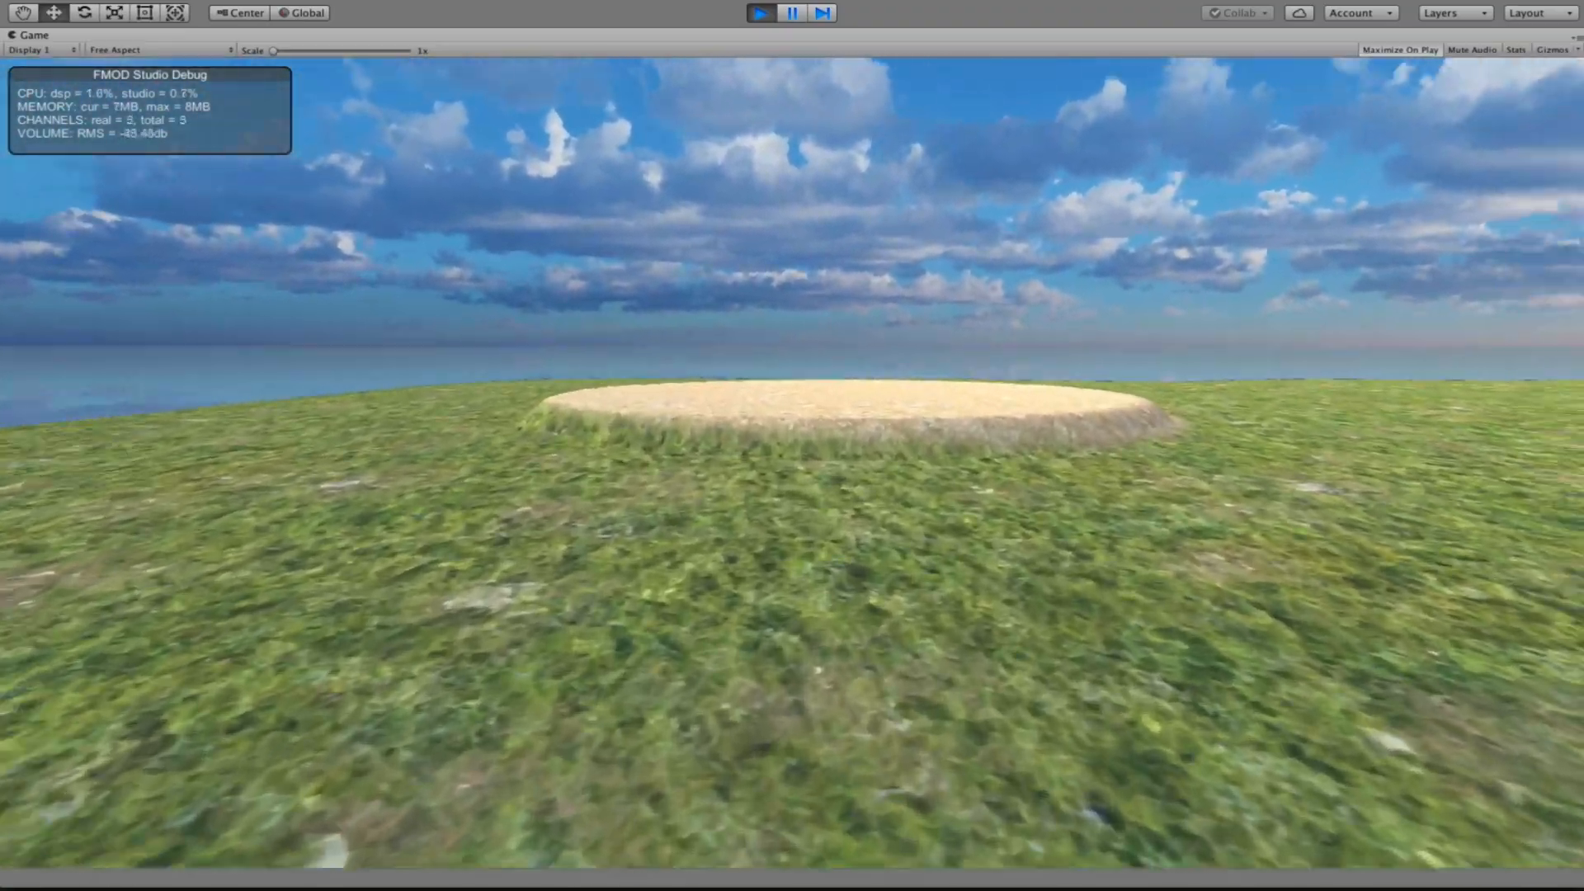
pyautogui.press('Escape')
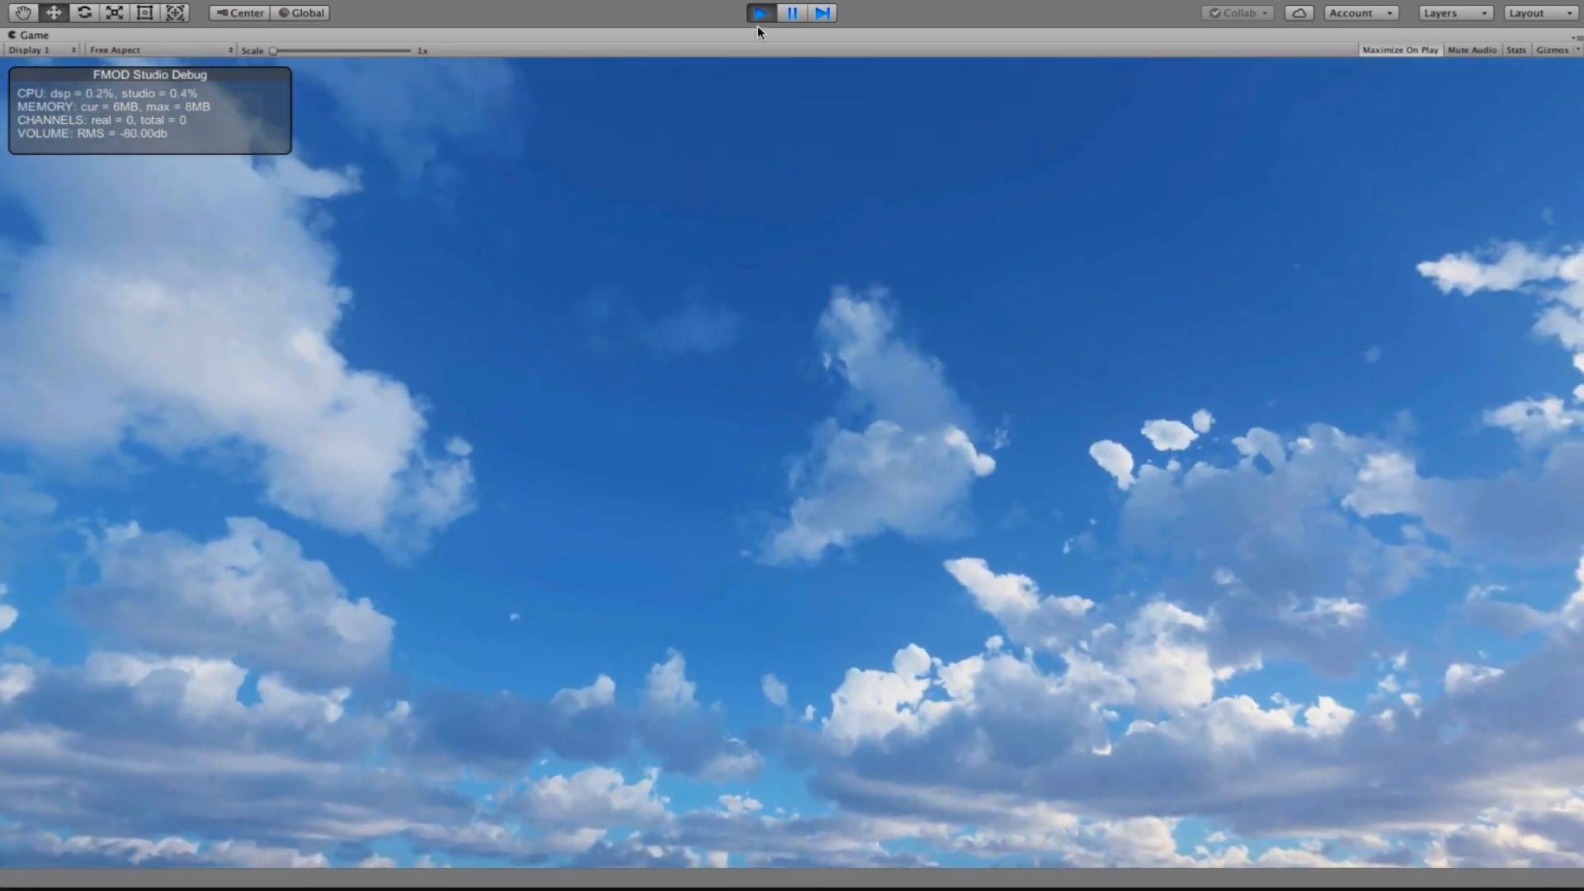
pyautogui.click(759, 13)
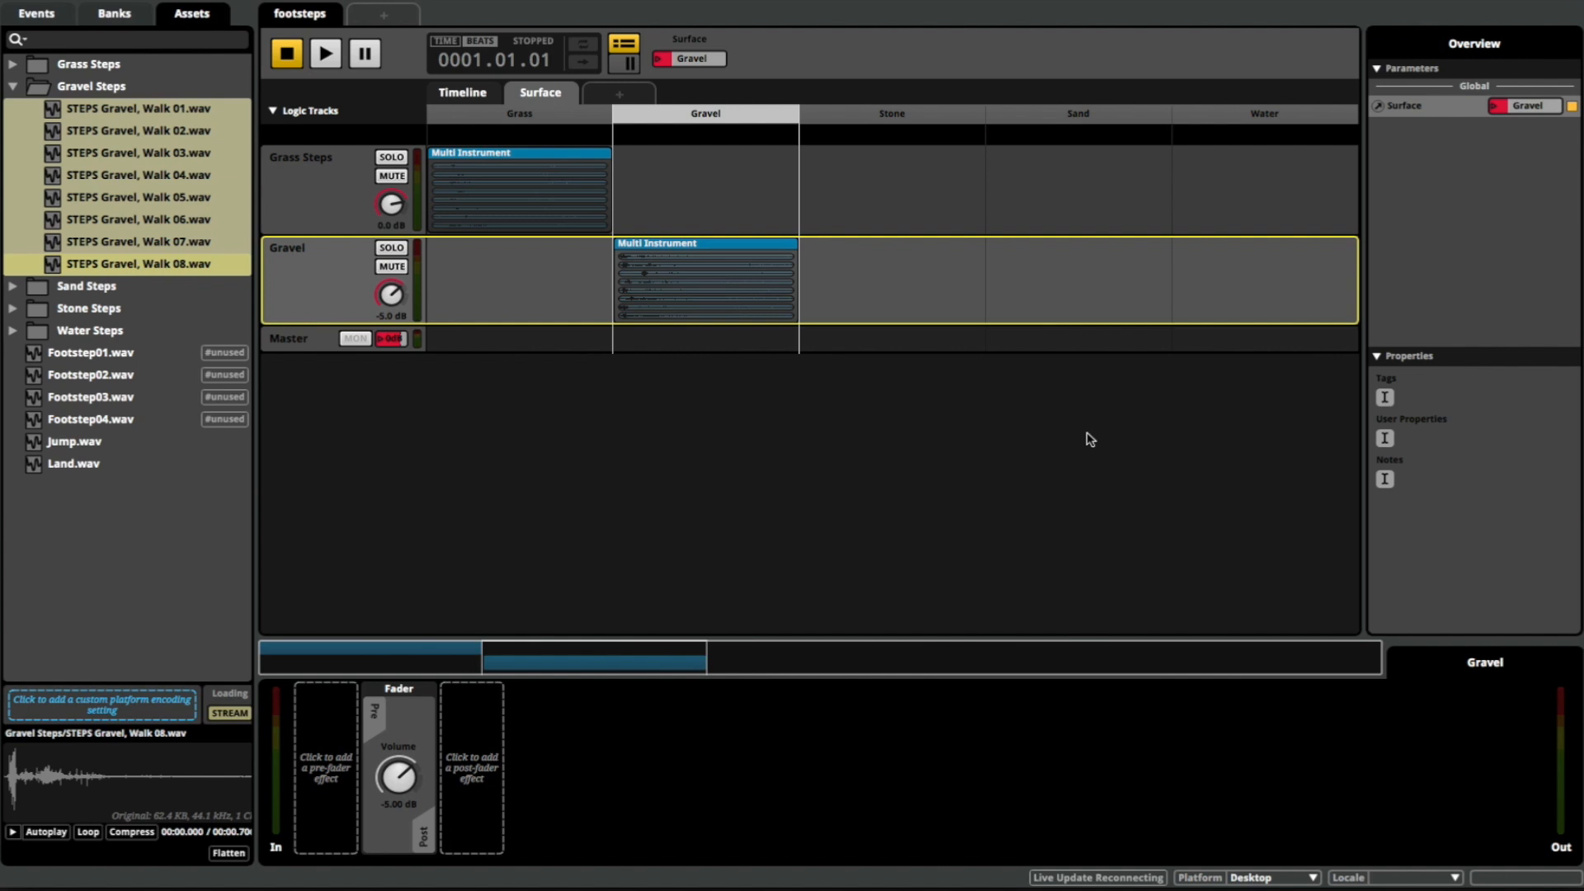
# Review the footsteps event's multi instruments by stepping the Surface parameter through Gravel, Stone, Sand and Water
pyautogui.click(13, 86)
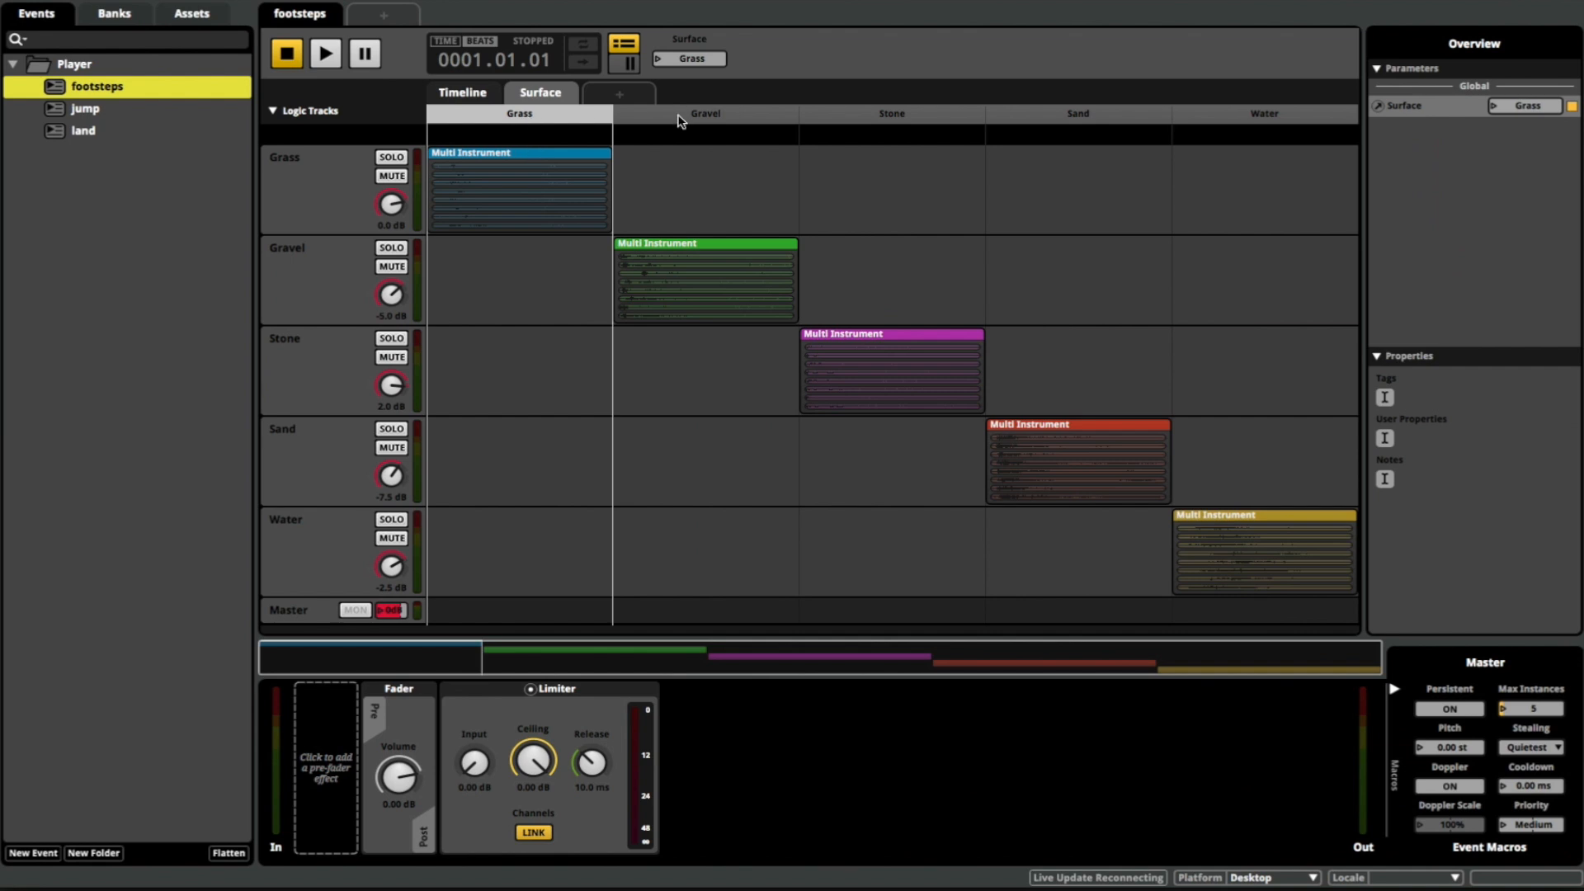
pyautogui.click(678, 120)
pyautogui.click(890, 118)
pyautogui.click(1090, 118)
pyautogui.click(1271, 120)
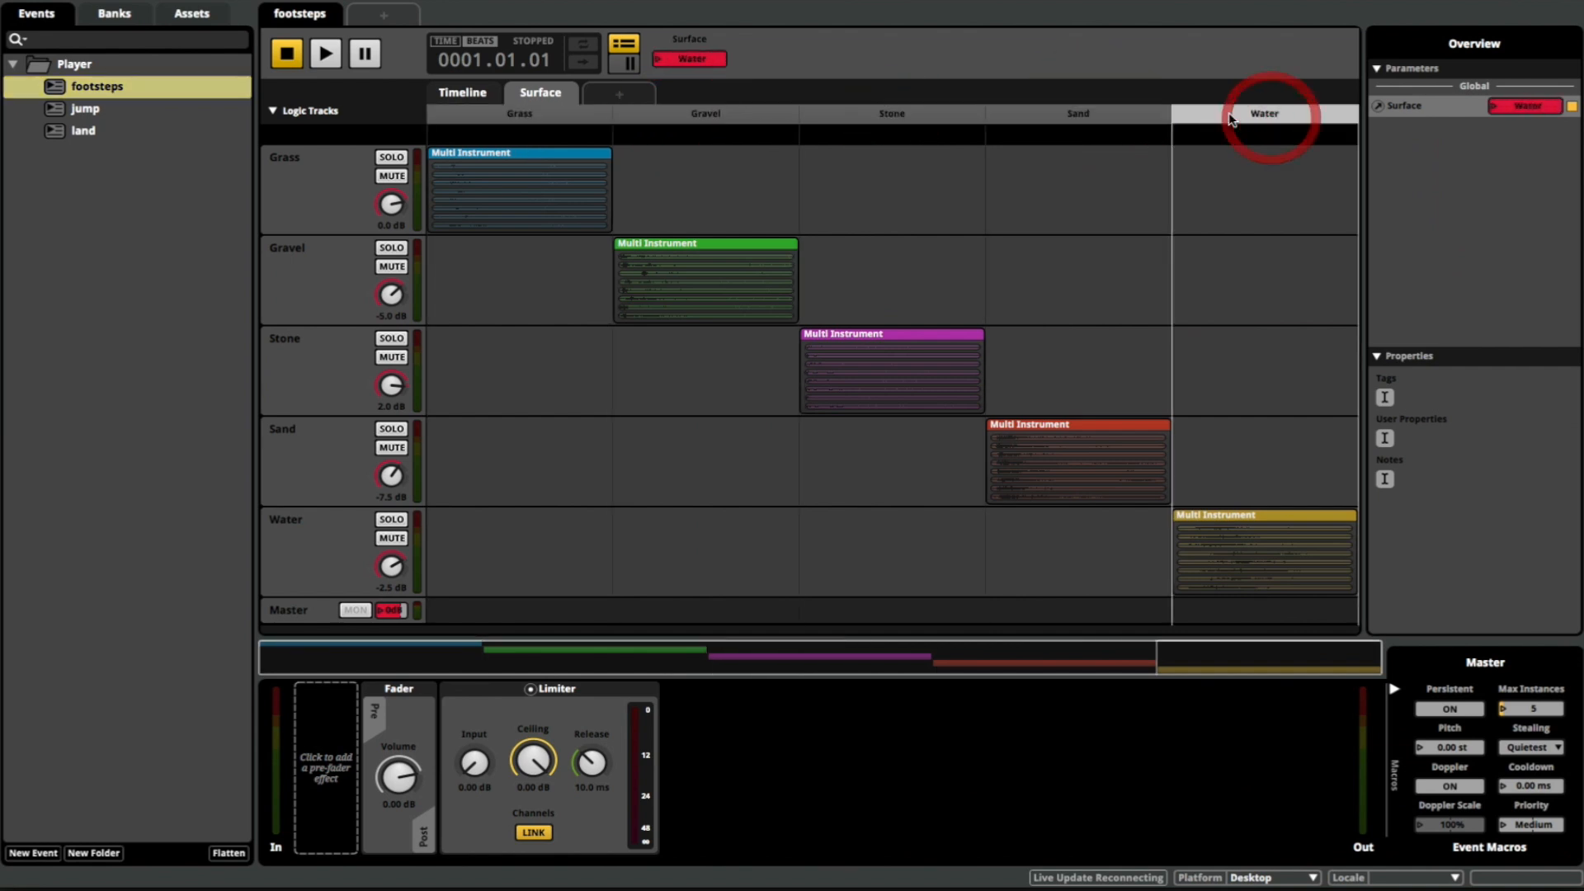
# Audition the footsteps event with the Surface parameter at Grass, Gravel, Stone, Sand and Water, and stop playback
pyautogui.click(498, 122)
pyautogui.press('space')
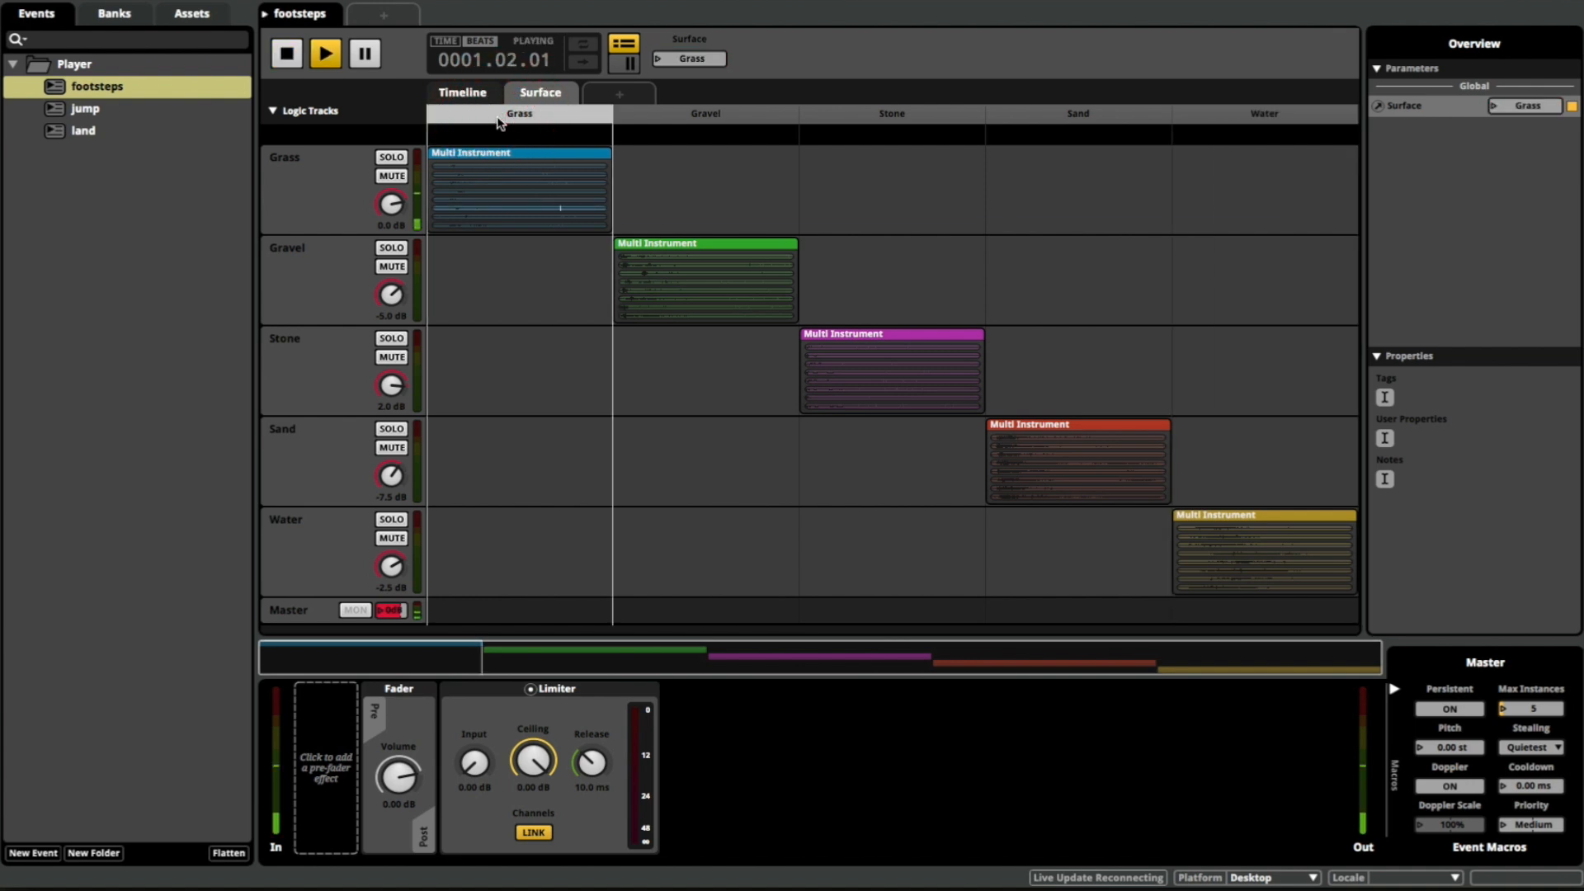
pyautogui.click(689, 116)
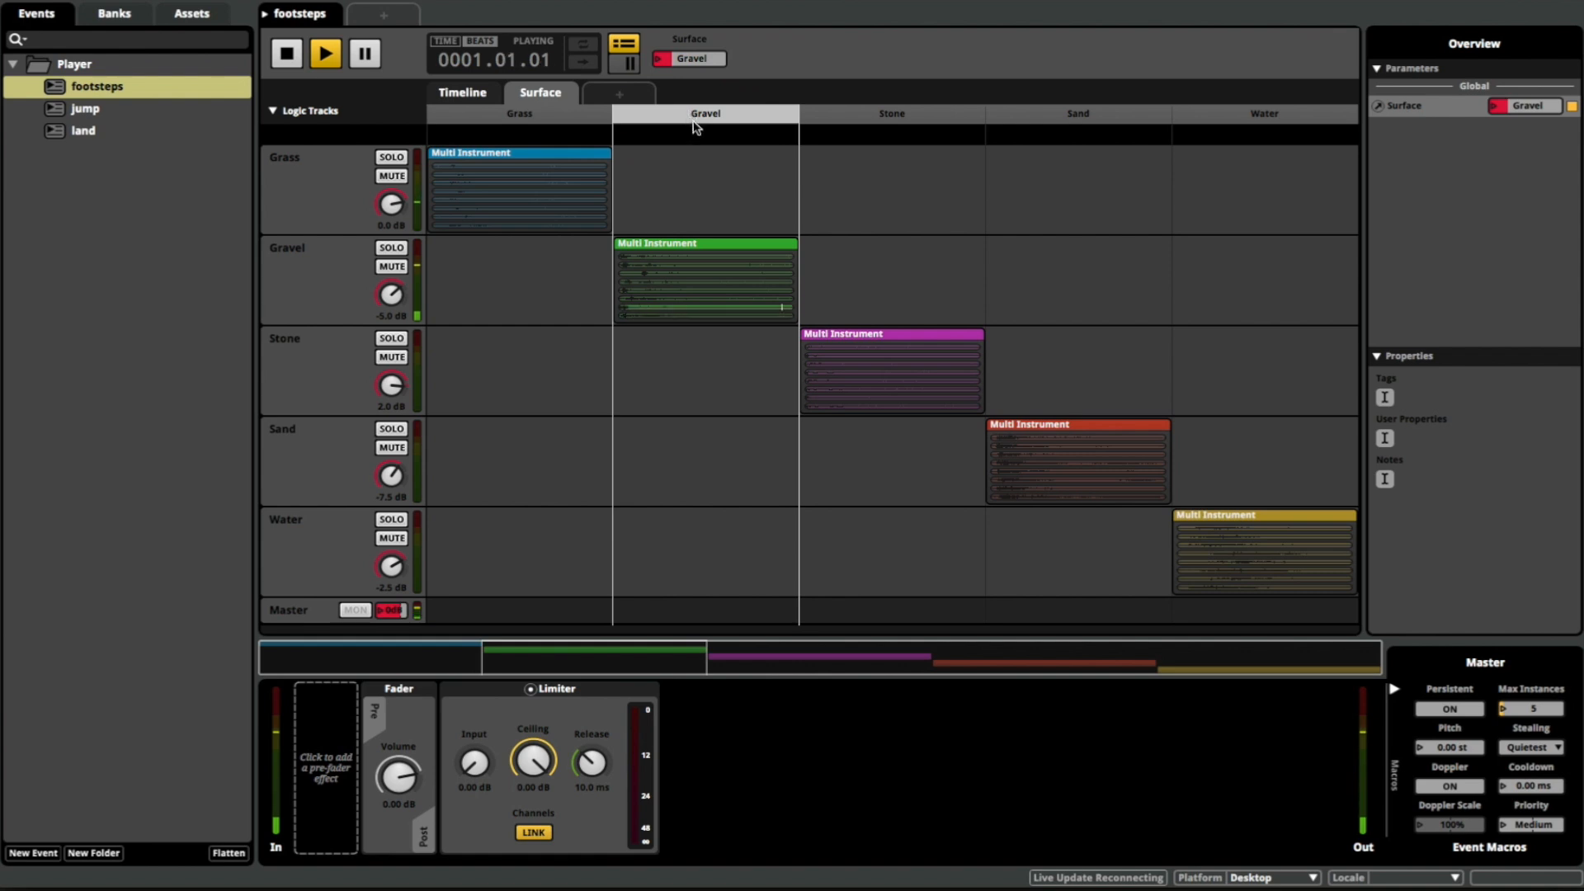
pyautogui.click(894, 116)
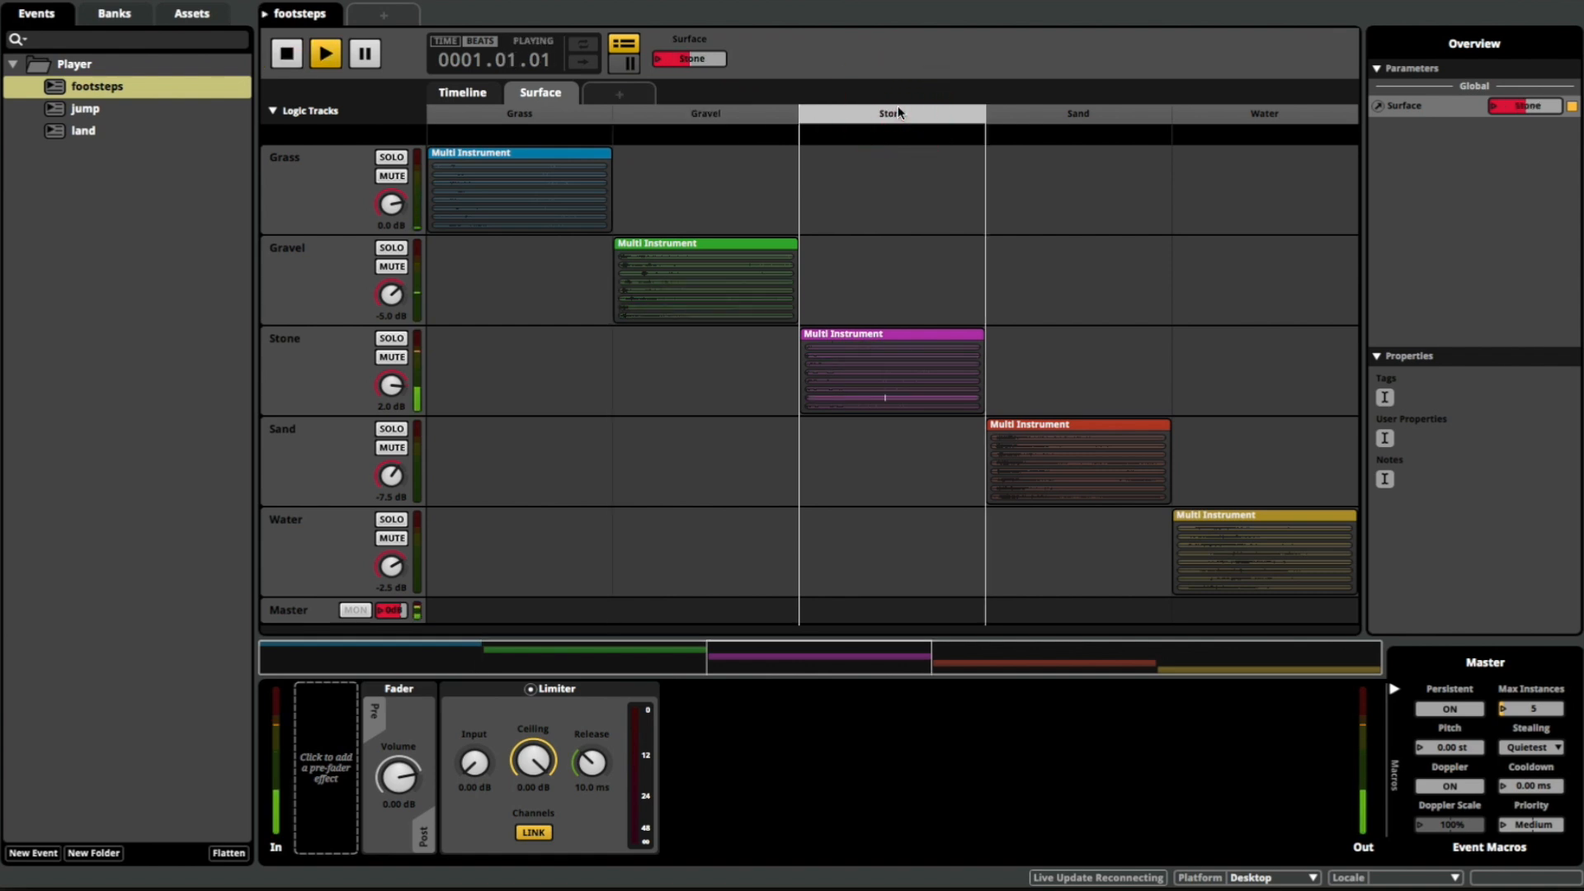
pyautogui.press('space')
pyautogui.click(1071, 115)
pyautogui.press('space')
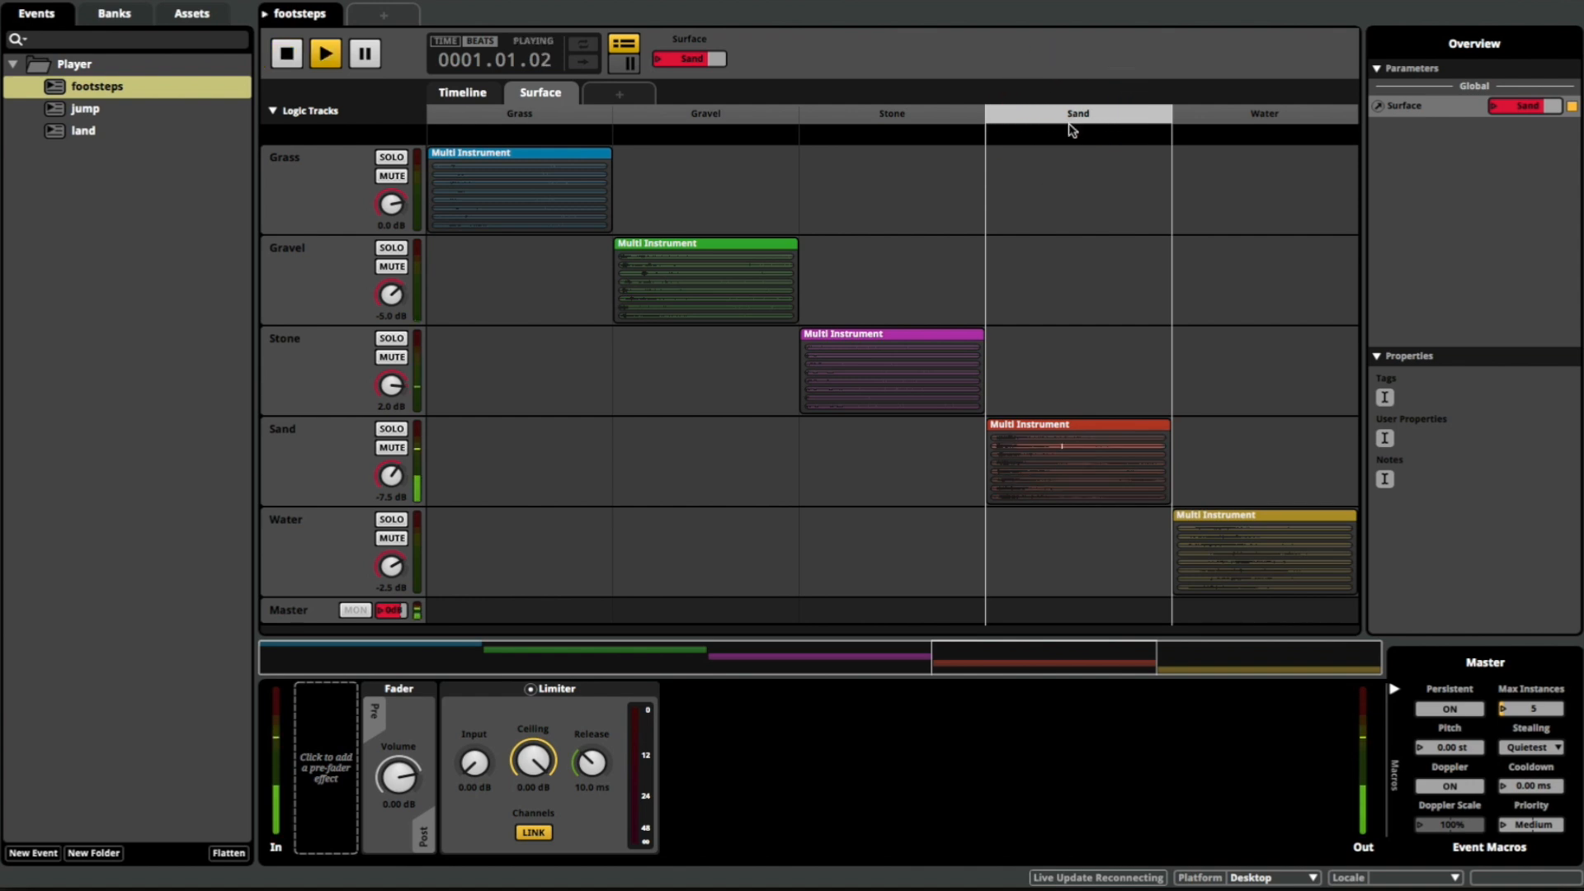
pyautogui.click(1244, 116)
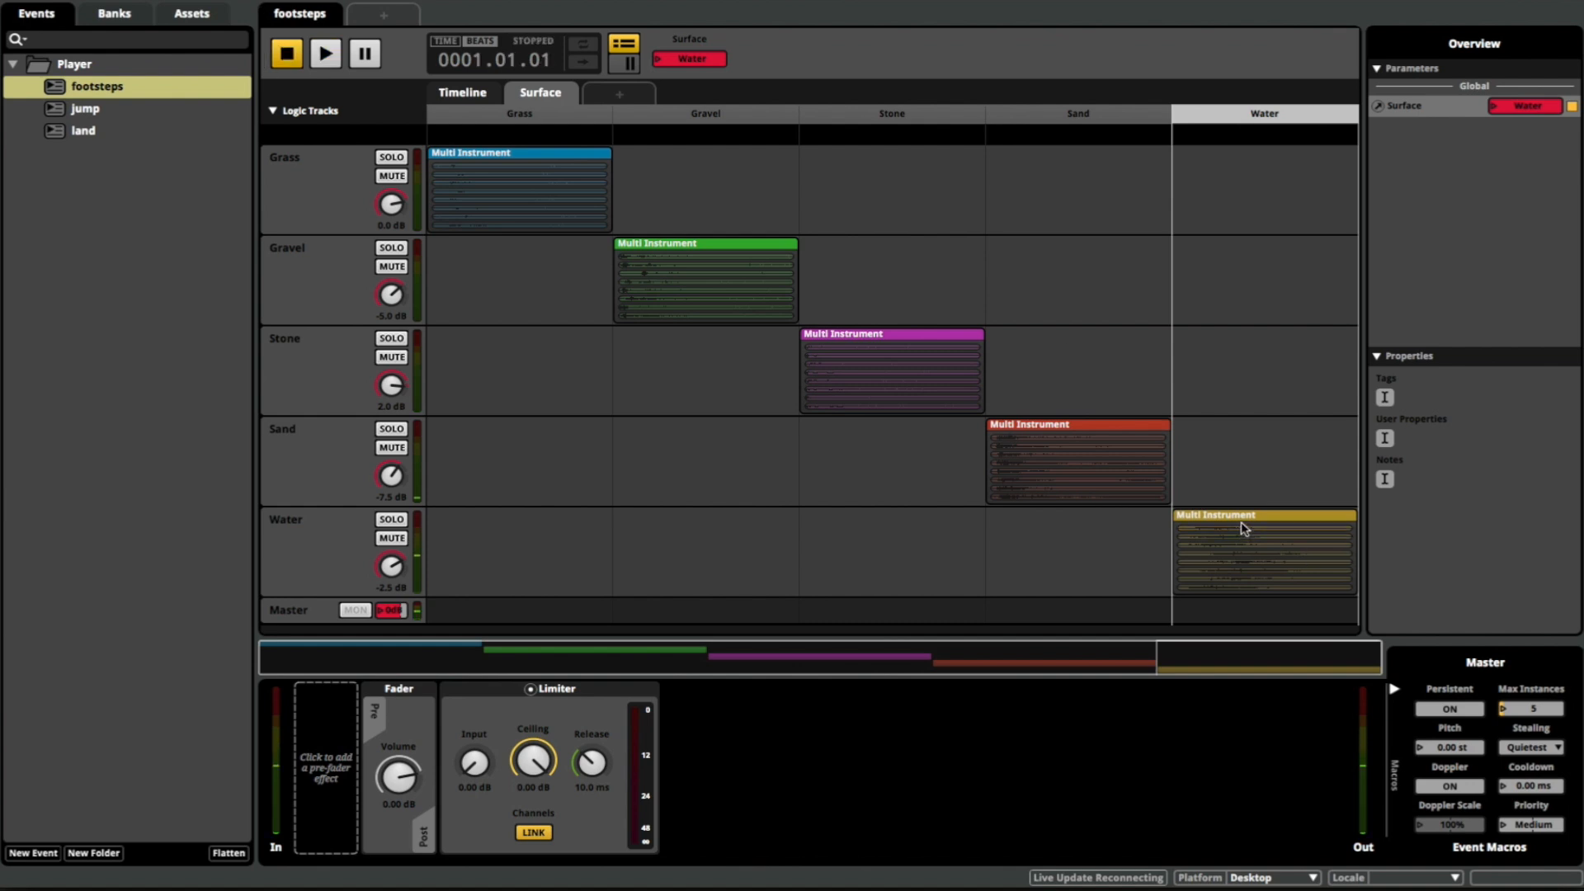
pyautogui.press('space')
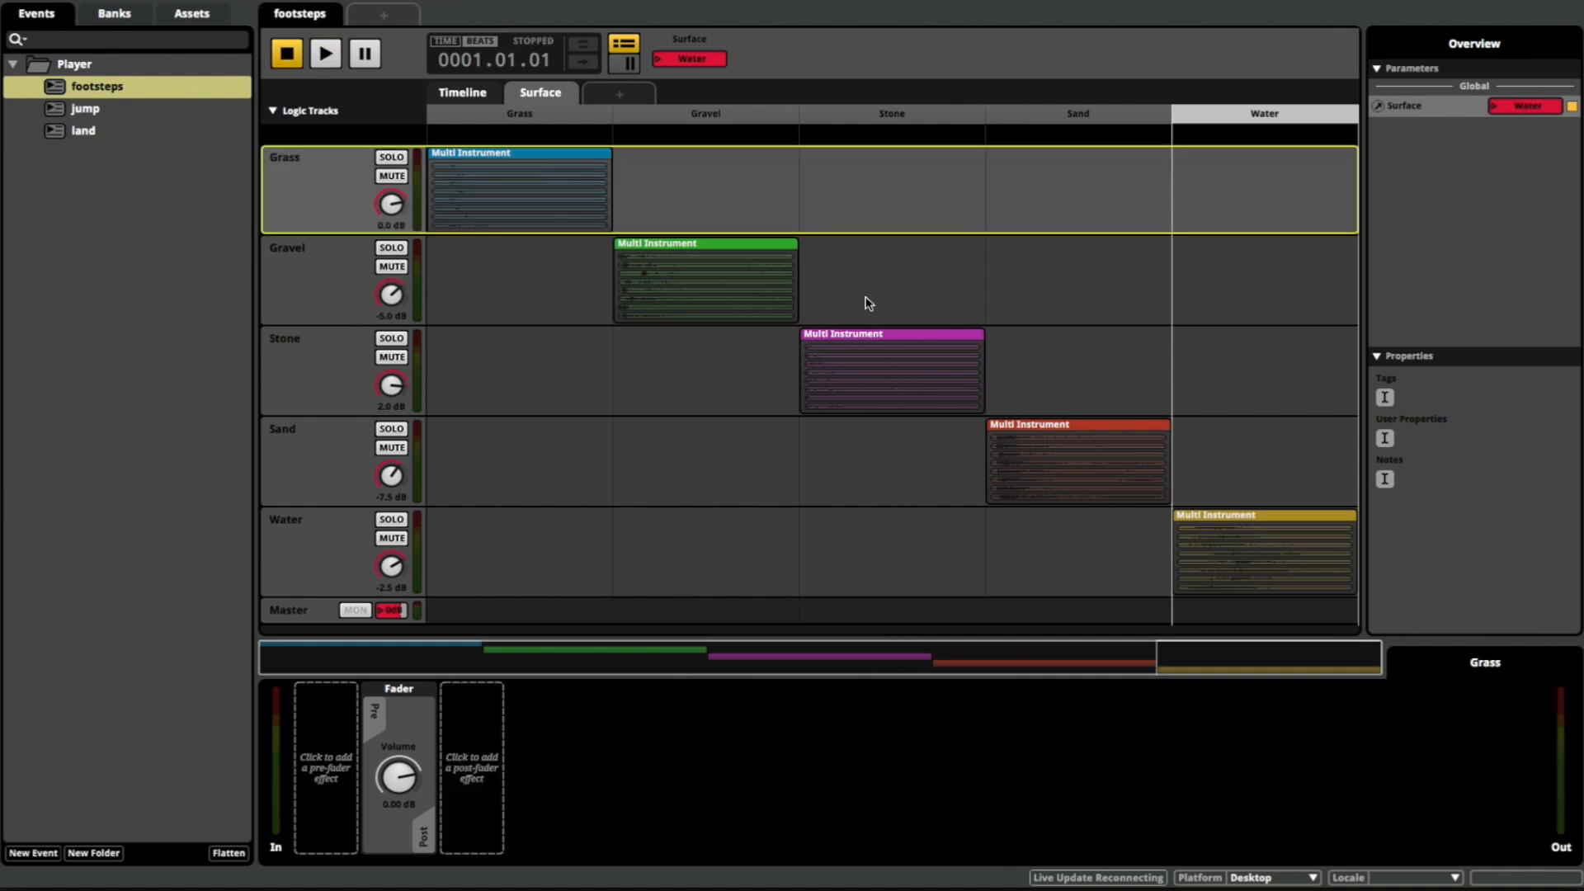
# Build the FMOD banks and switch to Unity, selecting Water Step Zone in the scene
pyautogui.hotkey('ctrl', 'b')
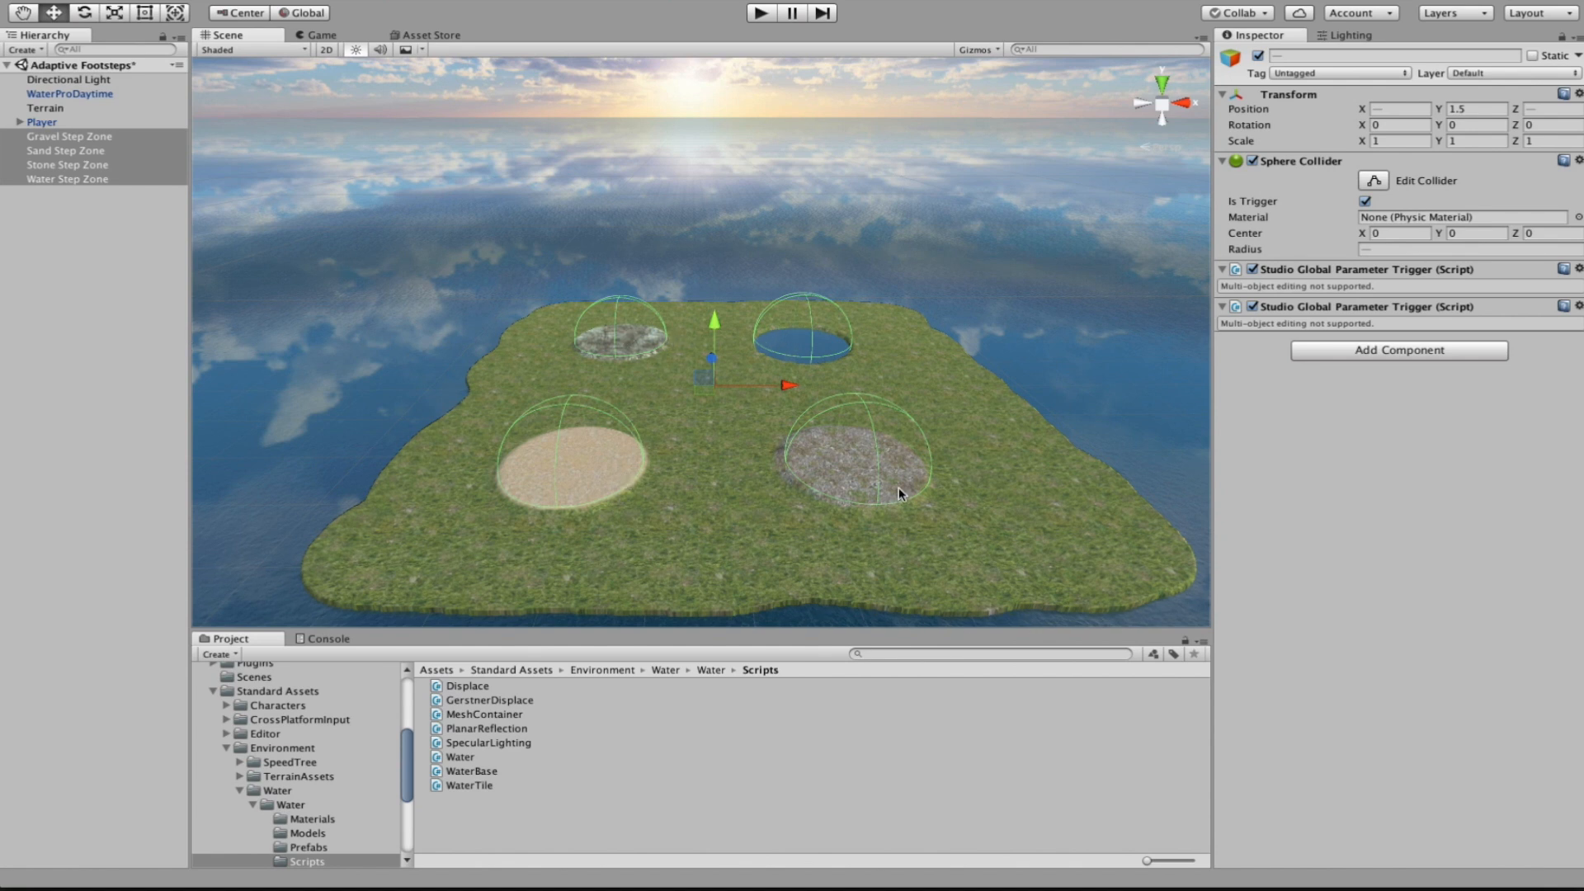
pyautogui.click(804, 338)
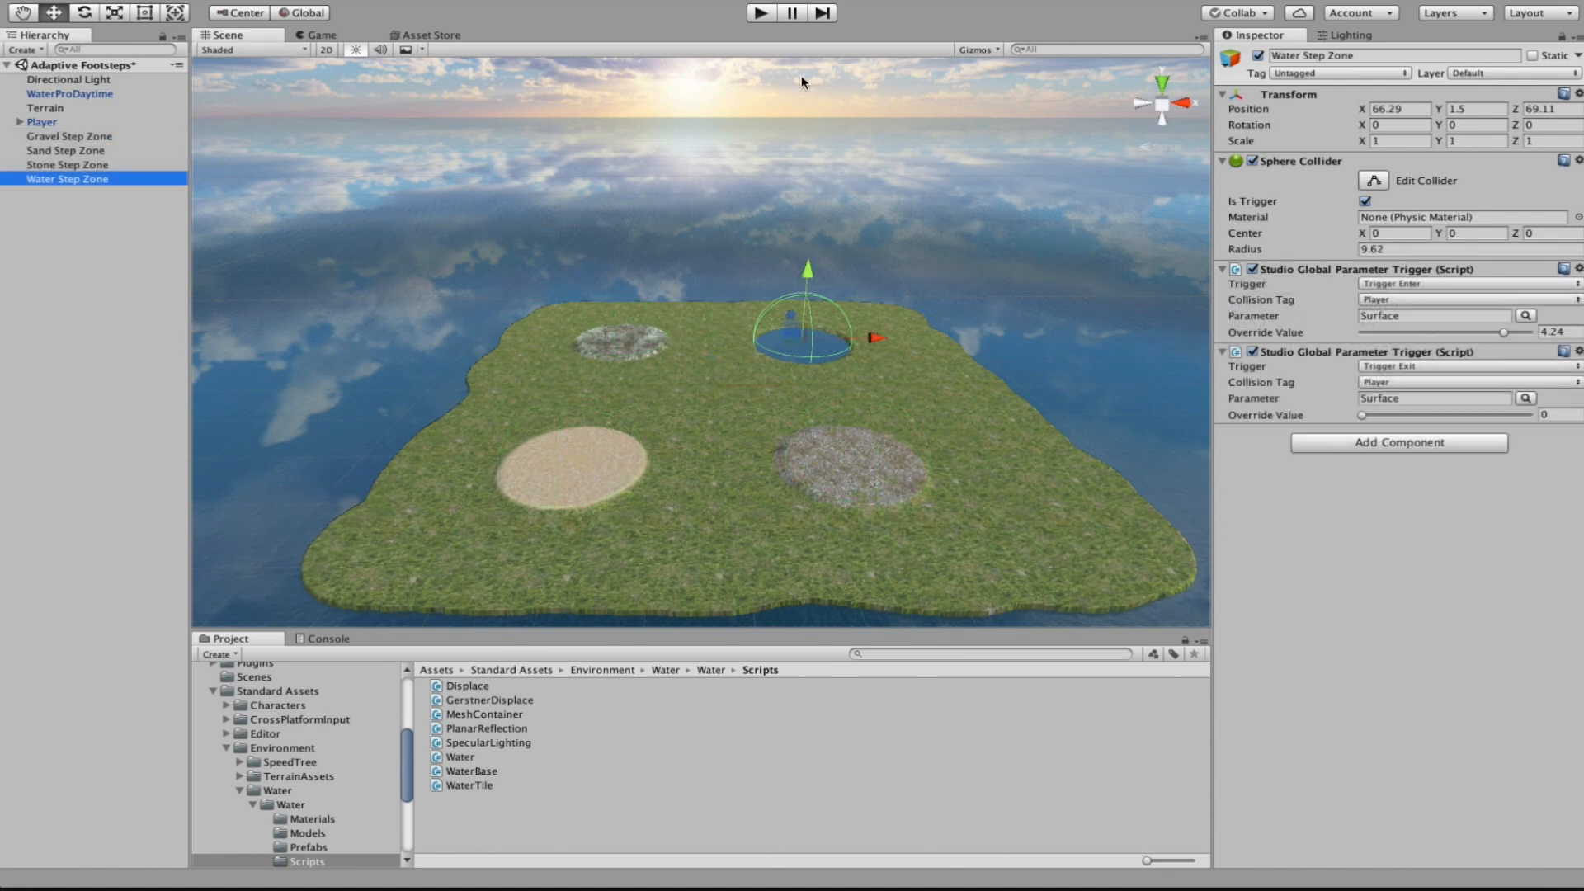
# Play-test the scene by walking the player across the stone, sand and gravel patches, listening to the footsteps, and stop the game
pyautogui.click(766, 13)
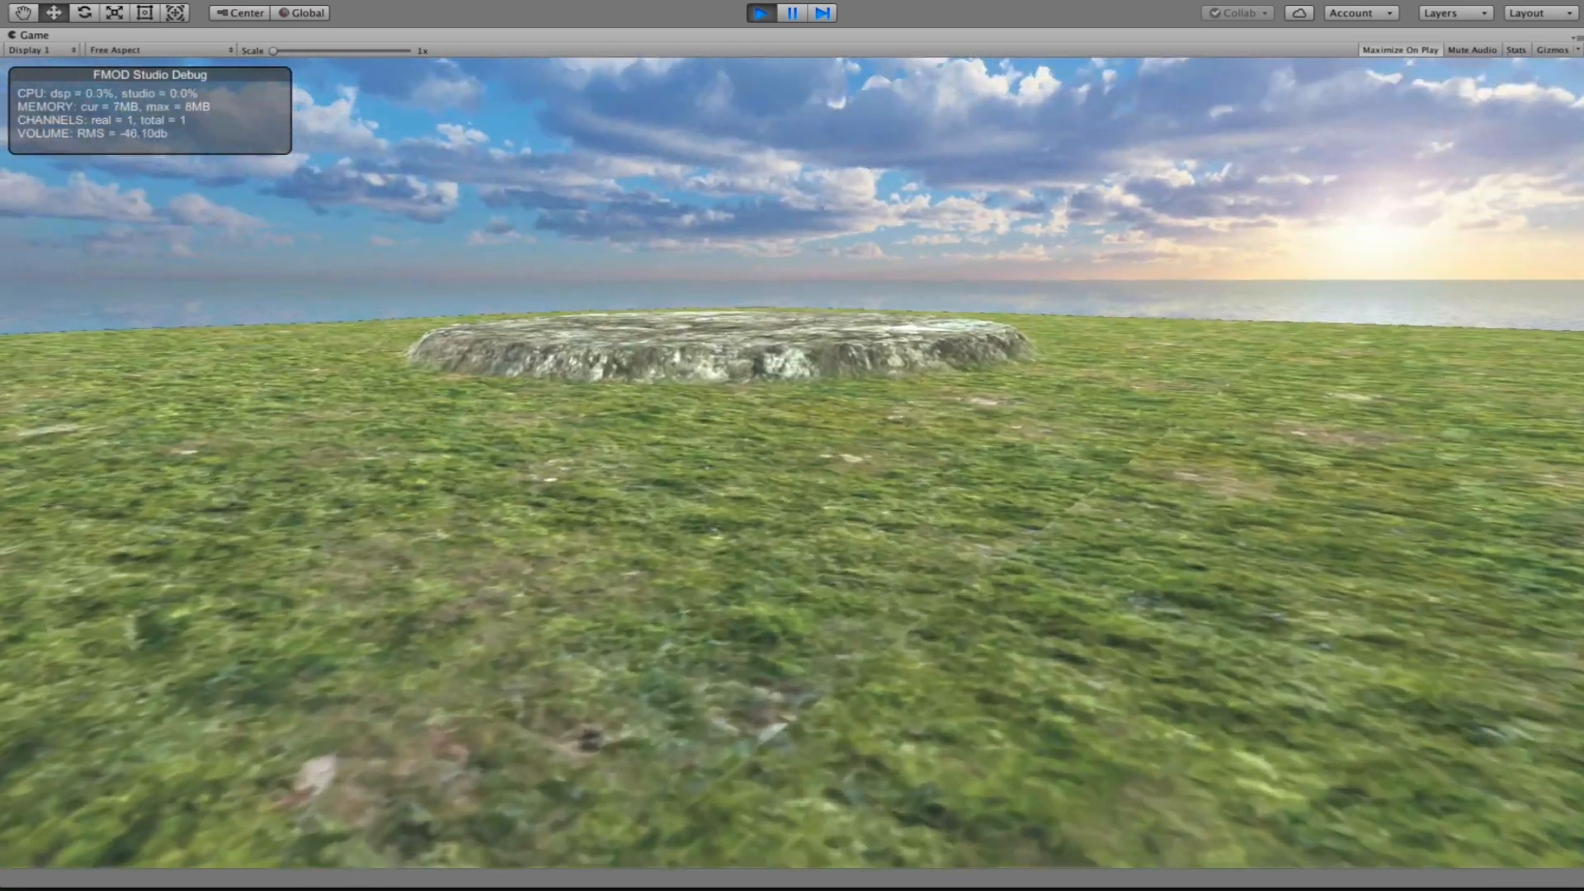
pyautogui.press('w')
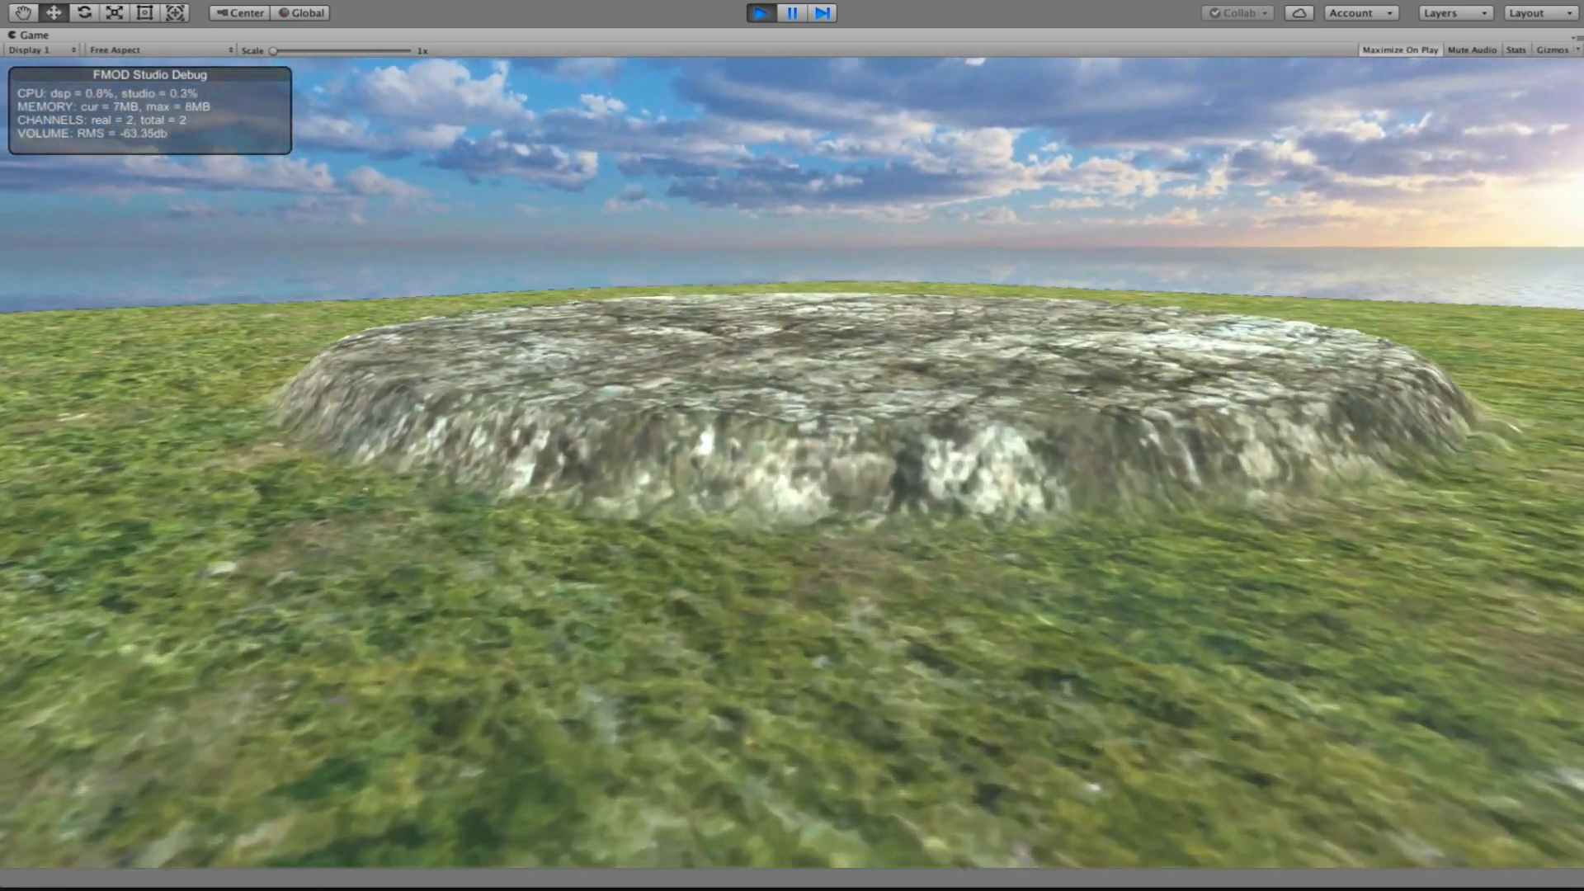
pyautogui.press('w')
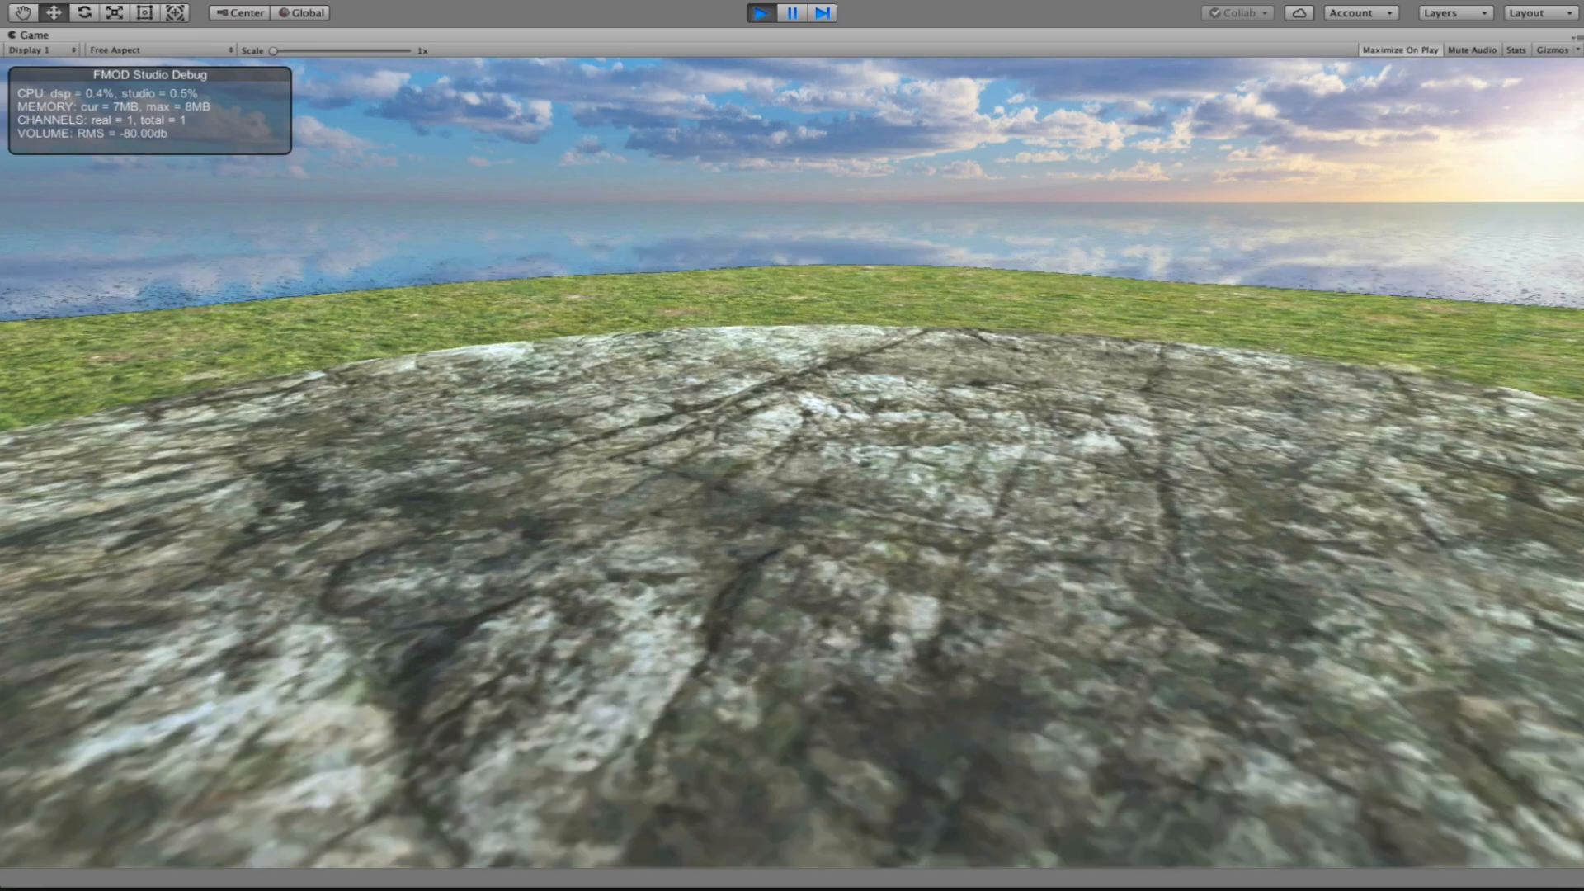
pyautogui.press('w')
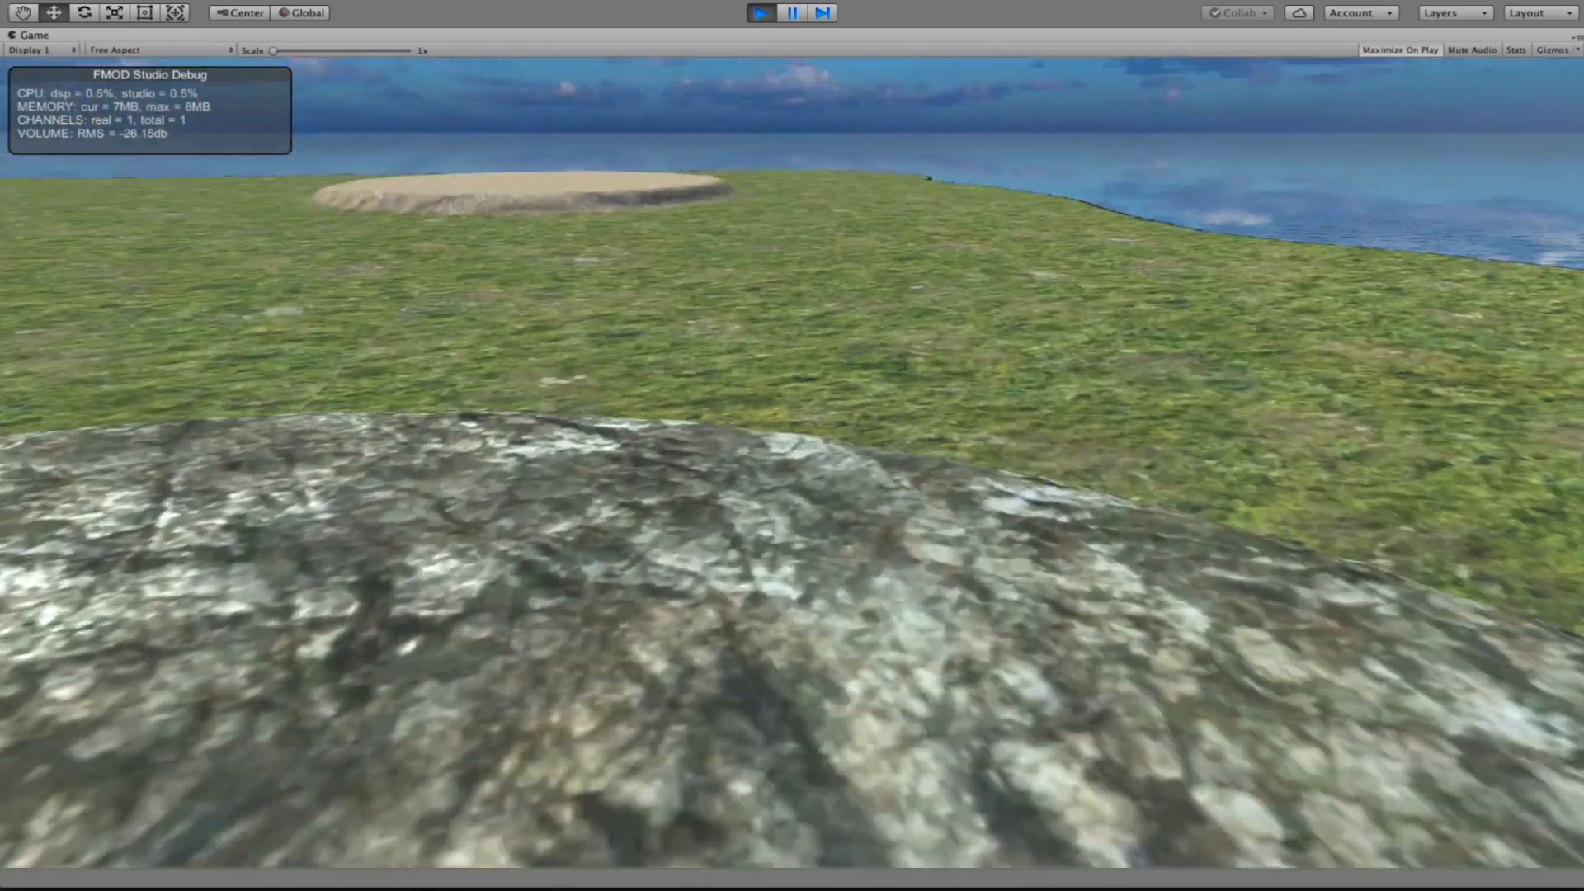
pyautogui.press('w')
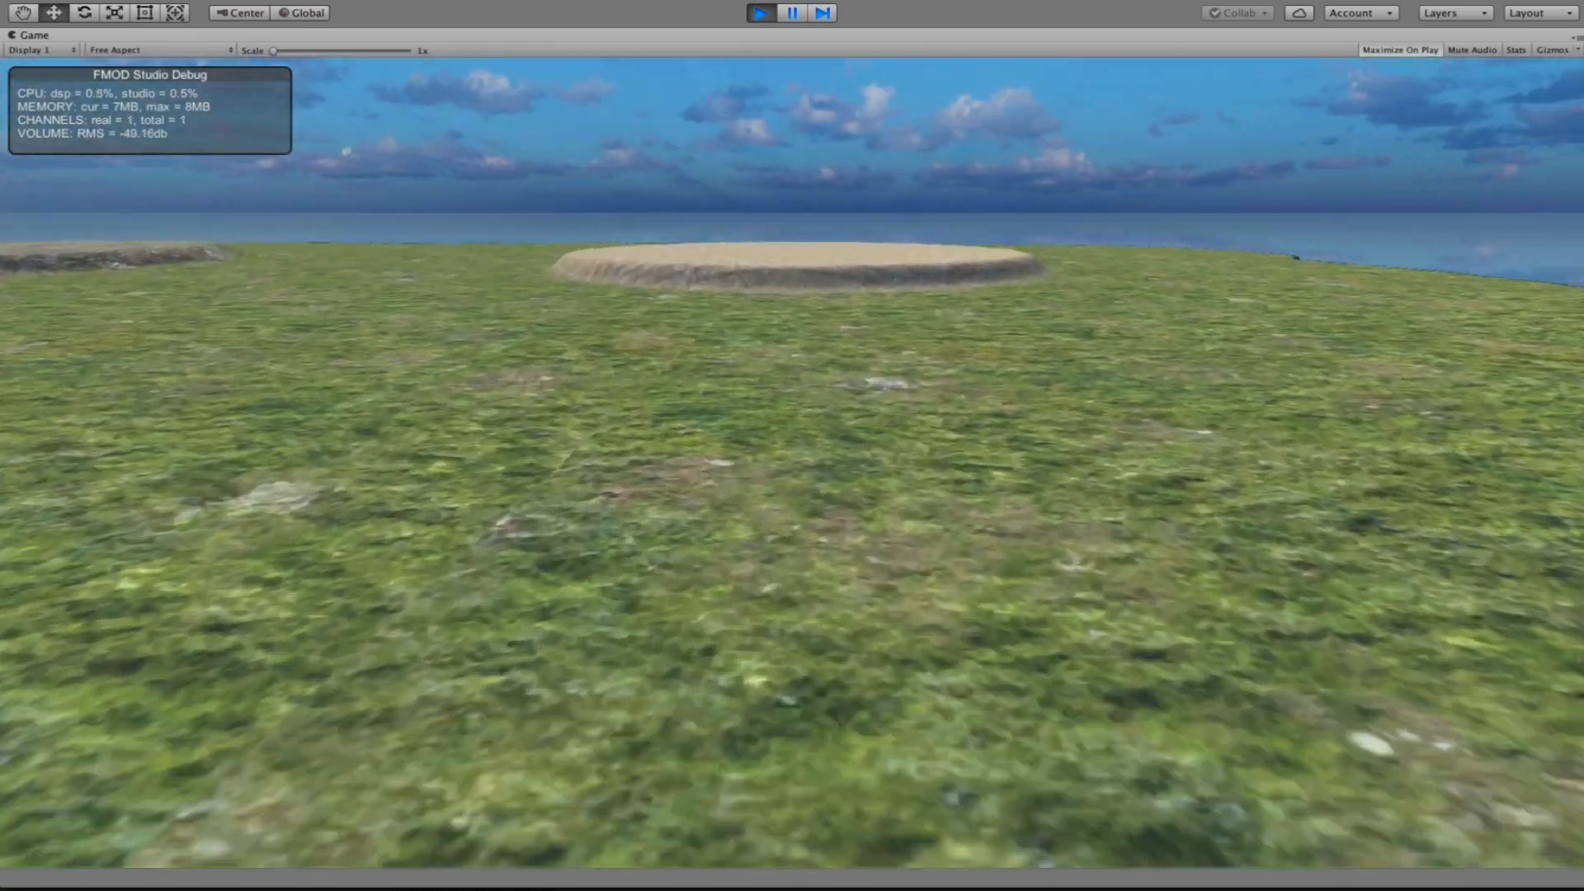
pyautogui.press('w')
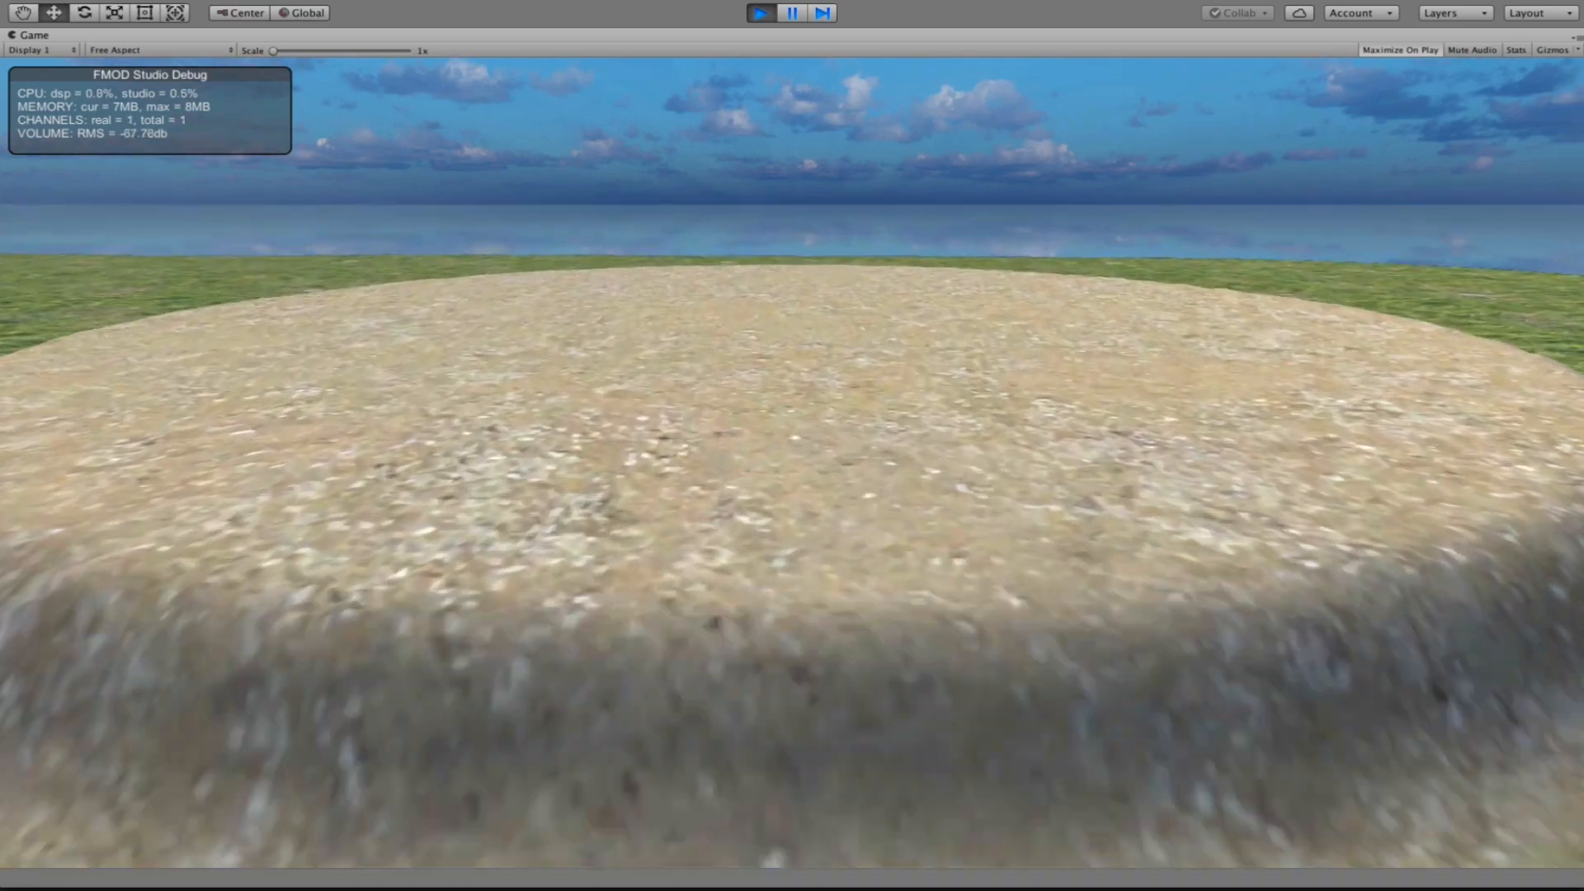
pyautogui.press('w')
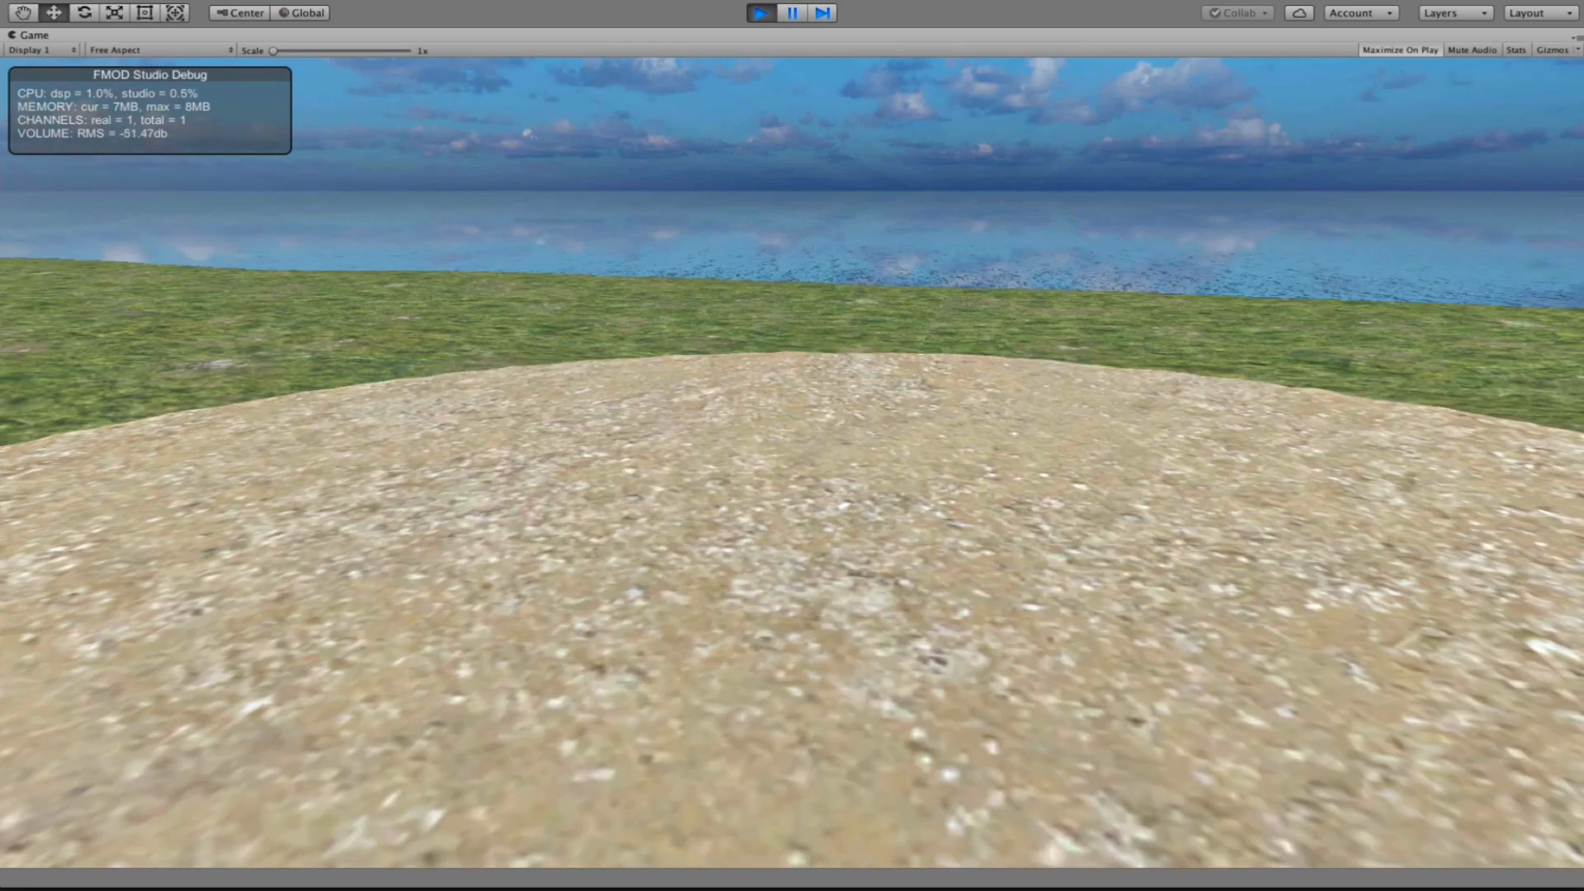
pyautogui.press('w')
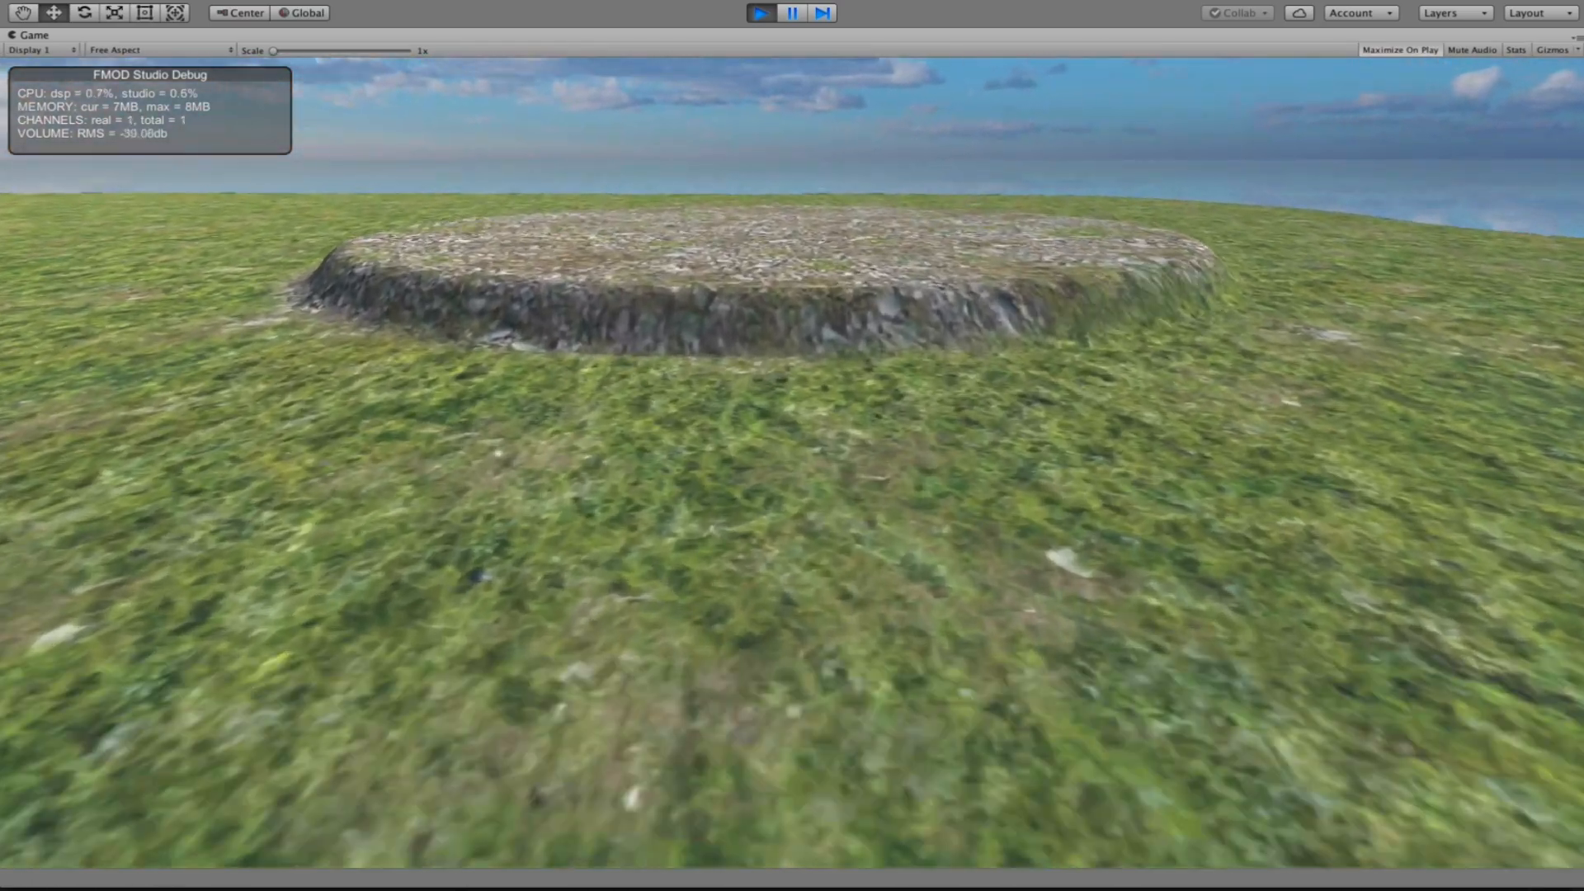
pyautogui.press('w')
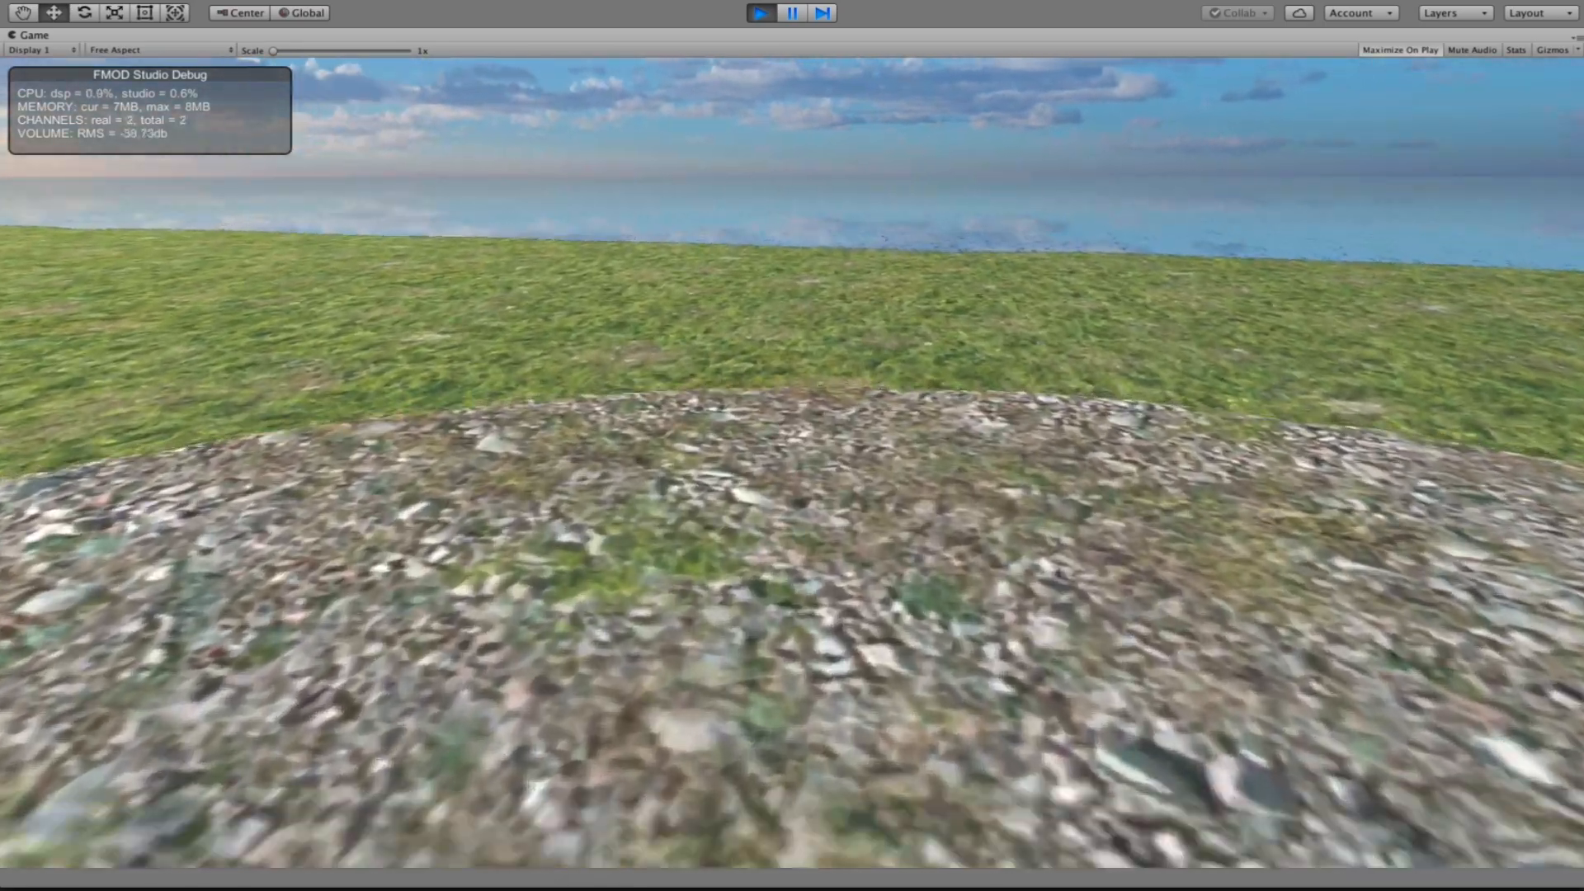
pyautogui.press('w')
pyautogui.press('w')
pyautogui.press('w')
pyautogui.press('w')
pyautogui.press('w')
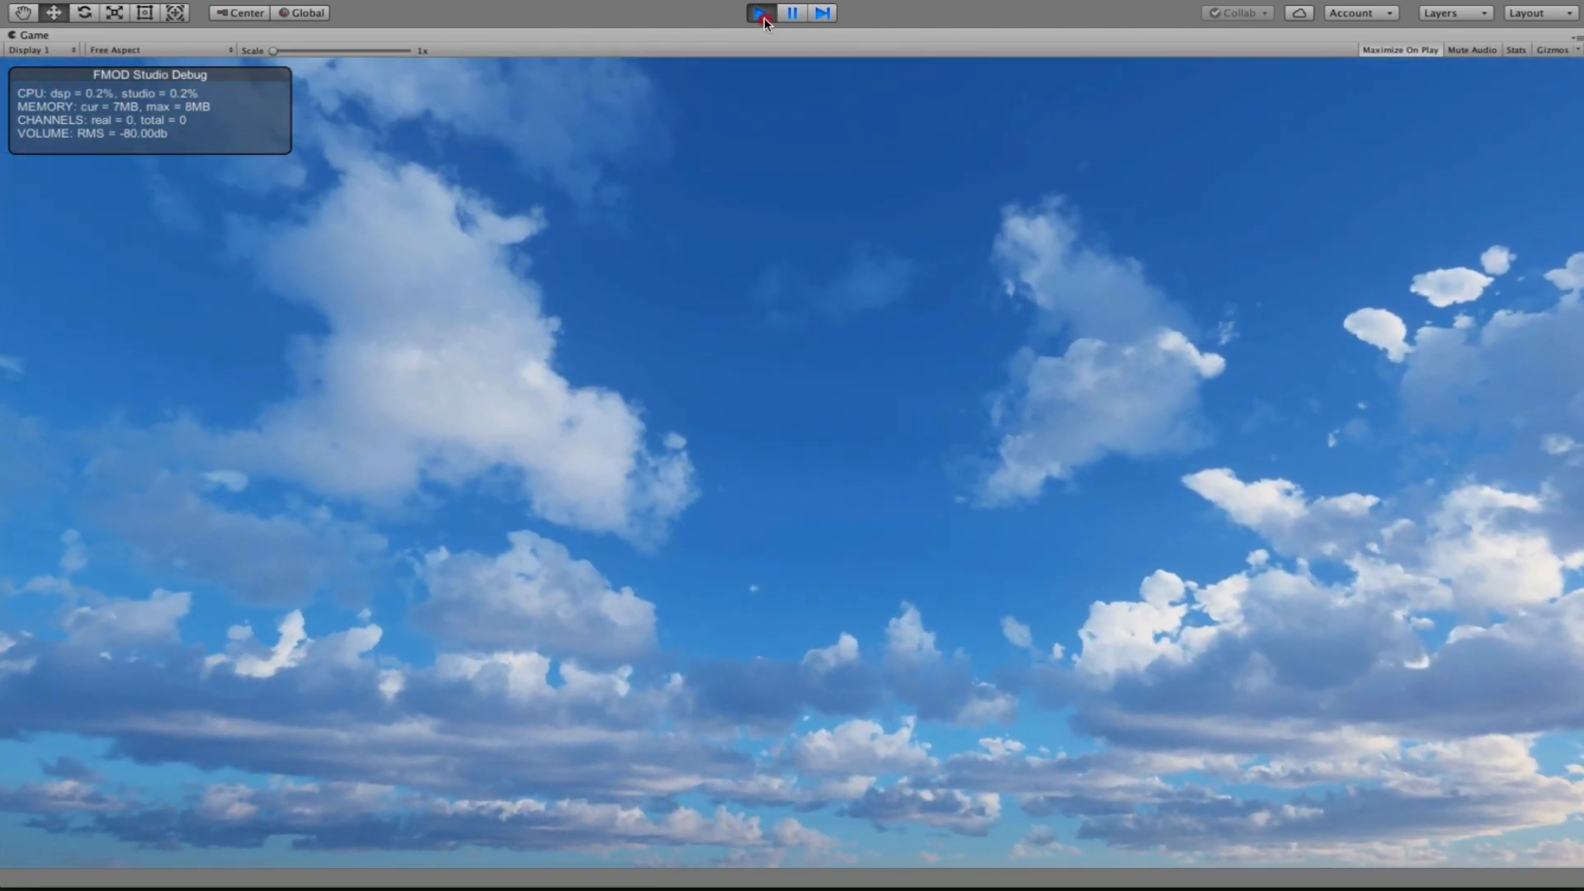
pyautogui.click(761, 13)
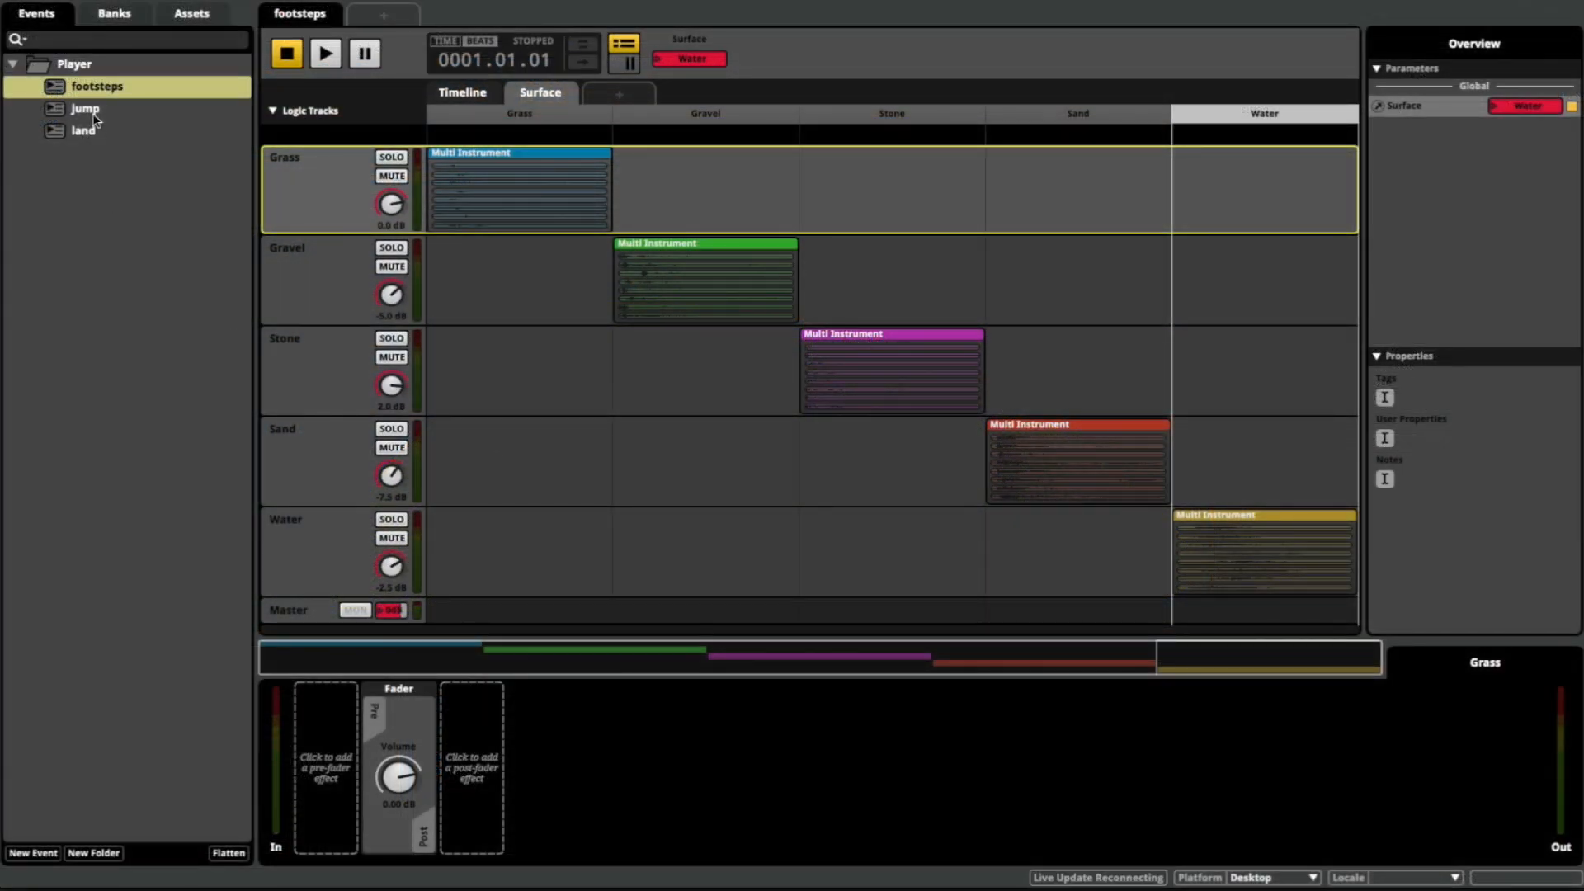
# Switch to FMOD Studio, view the jump event, and add a sheet for the global Surface parameter to the land event
pyautogui.click(85, 109)
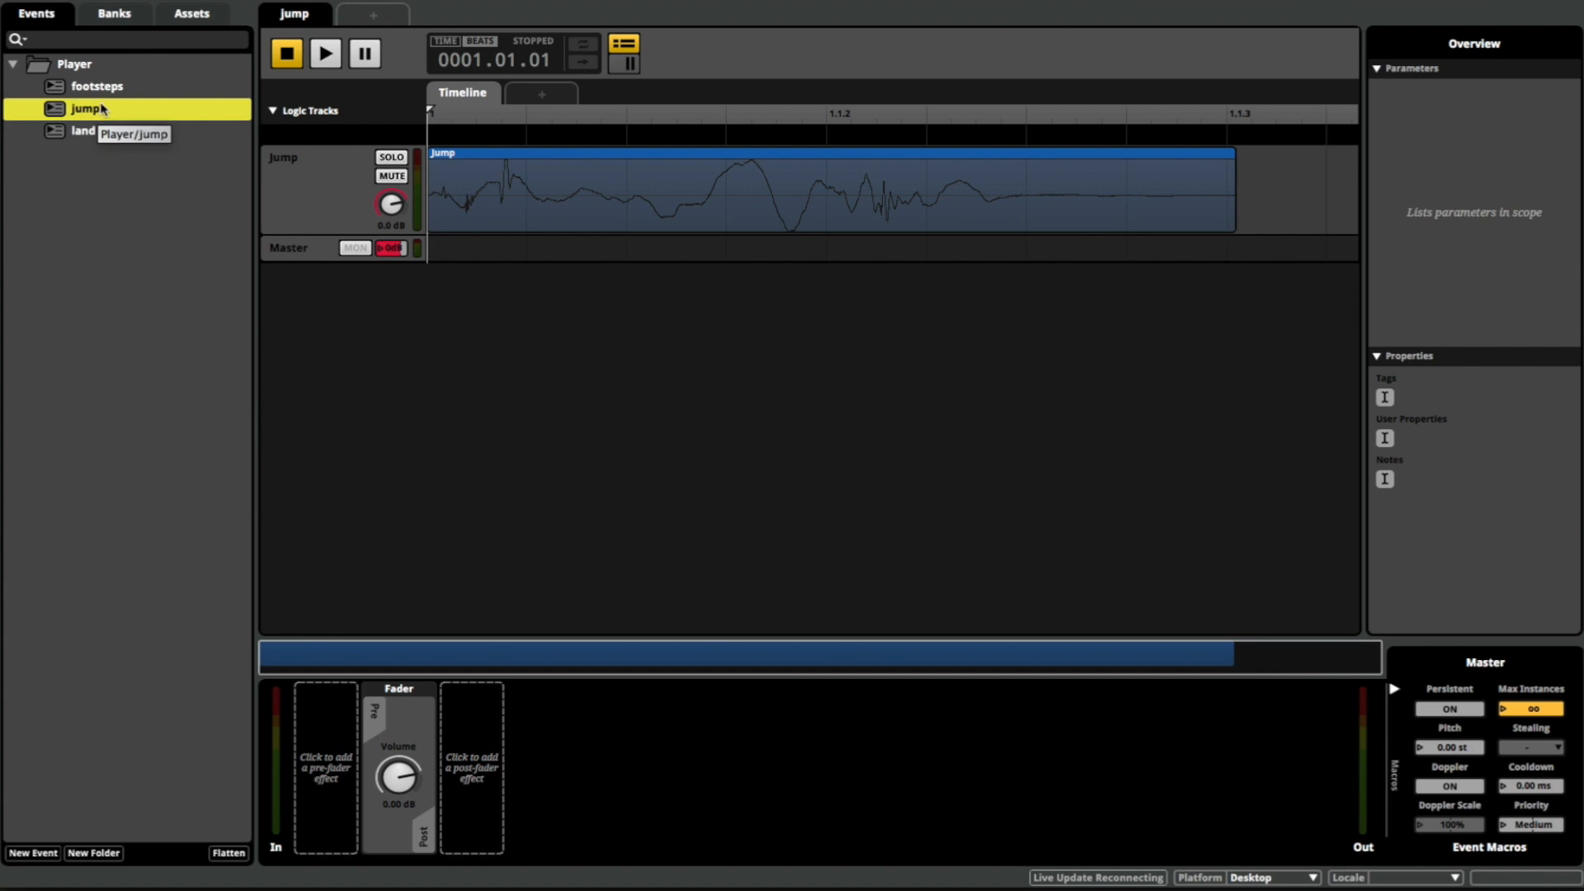
pyautogui.click(80, 139)
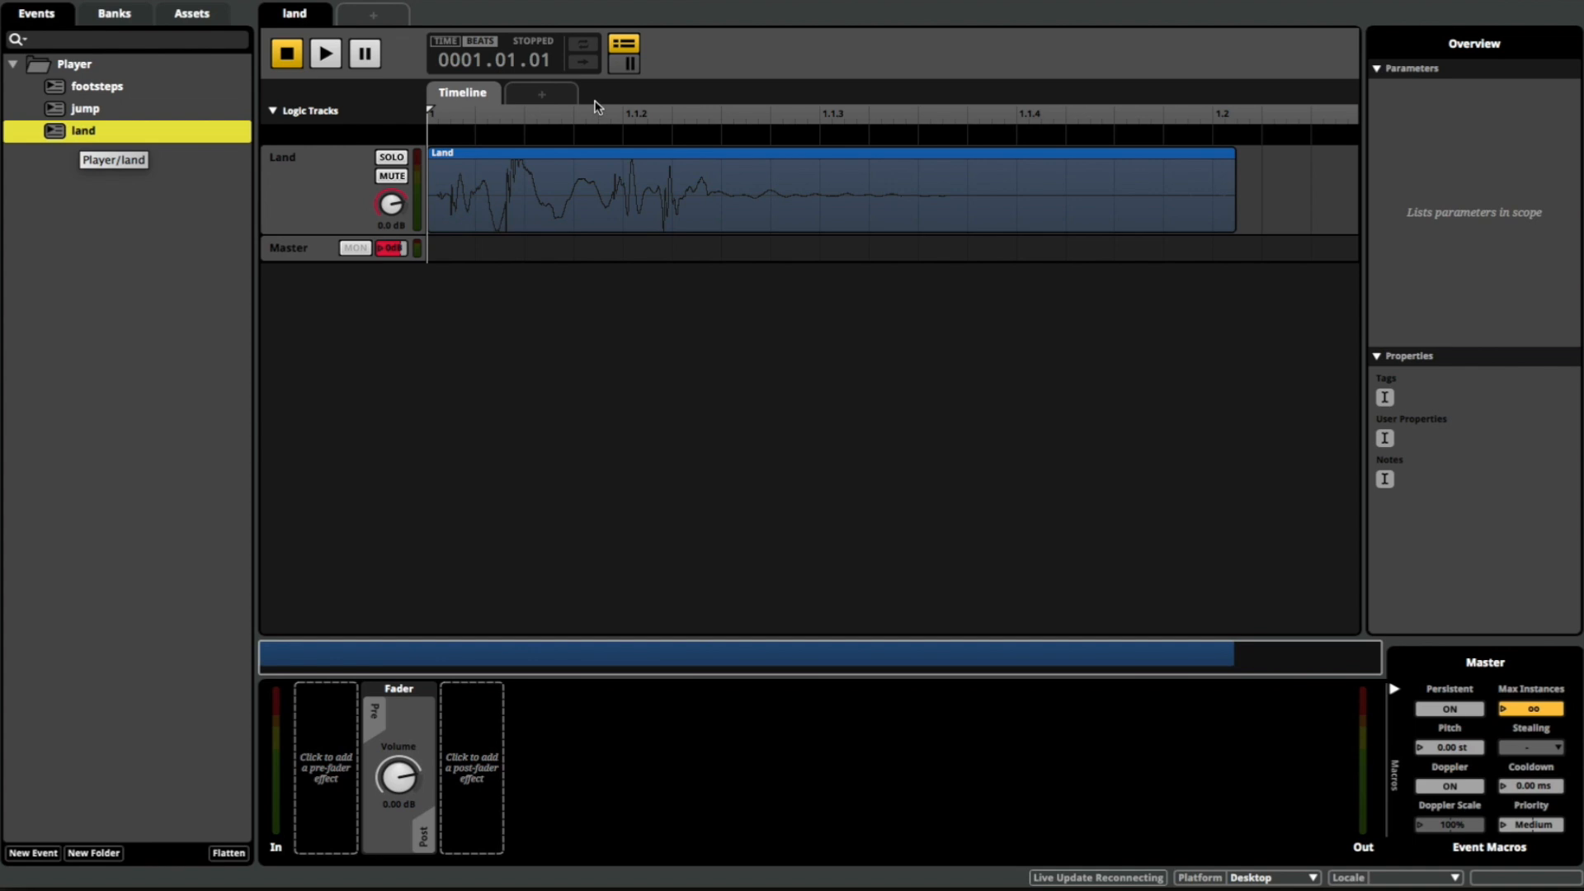
pyautogui.click(542, 93)
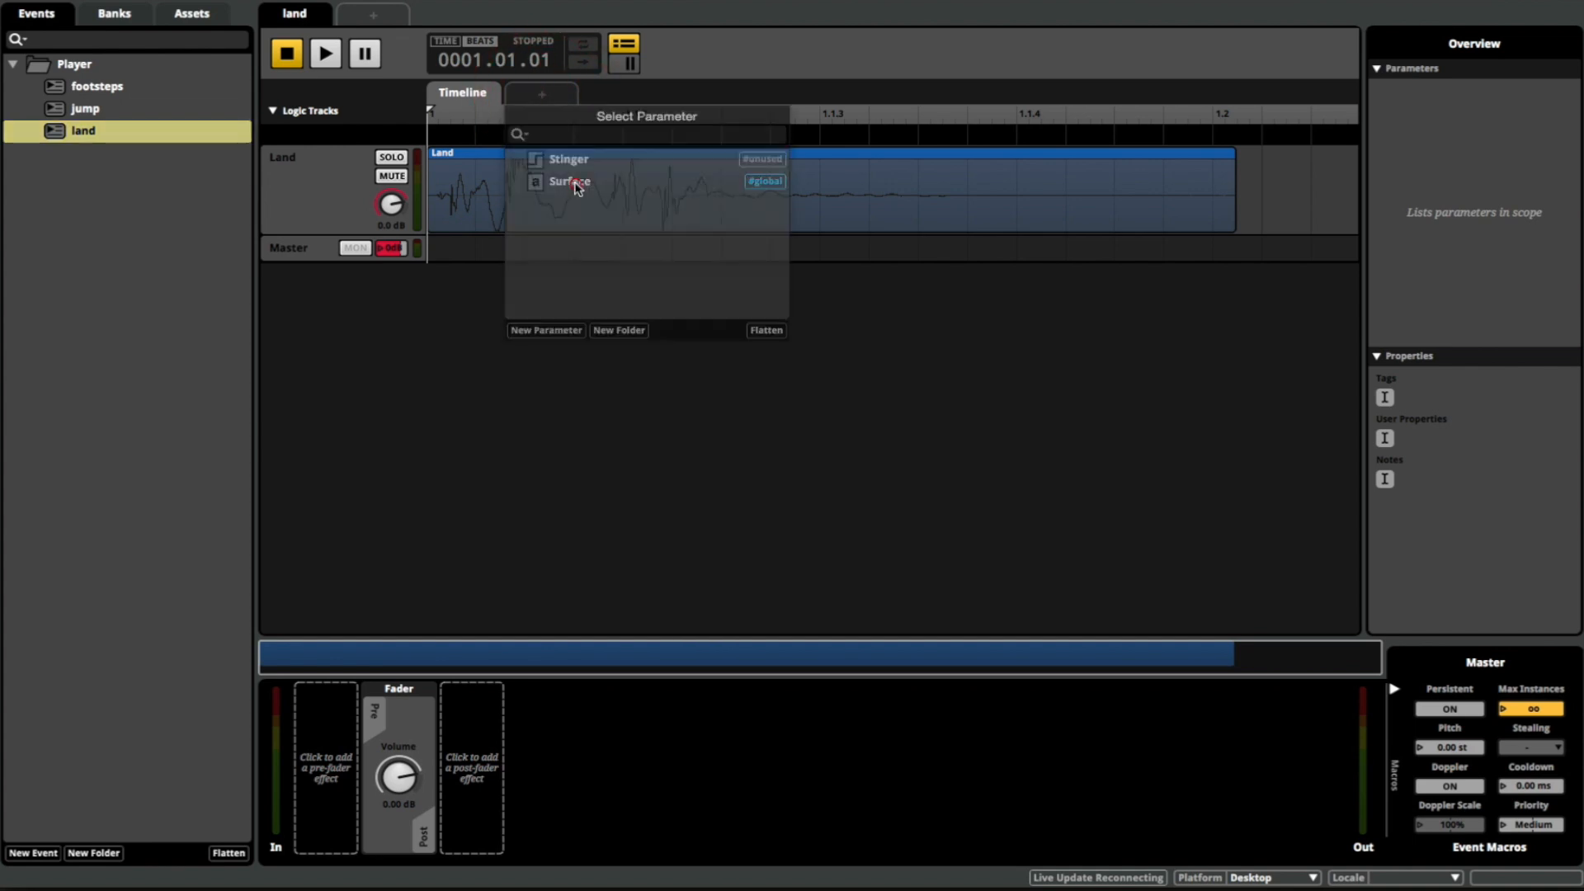
pyautogui.click(570, 181)
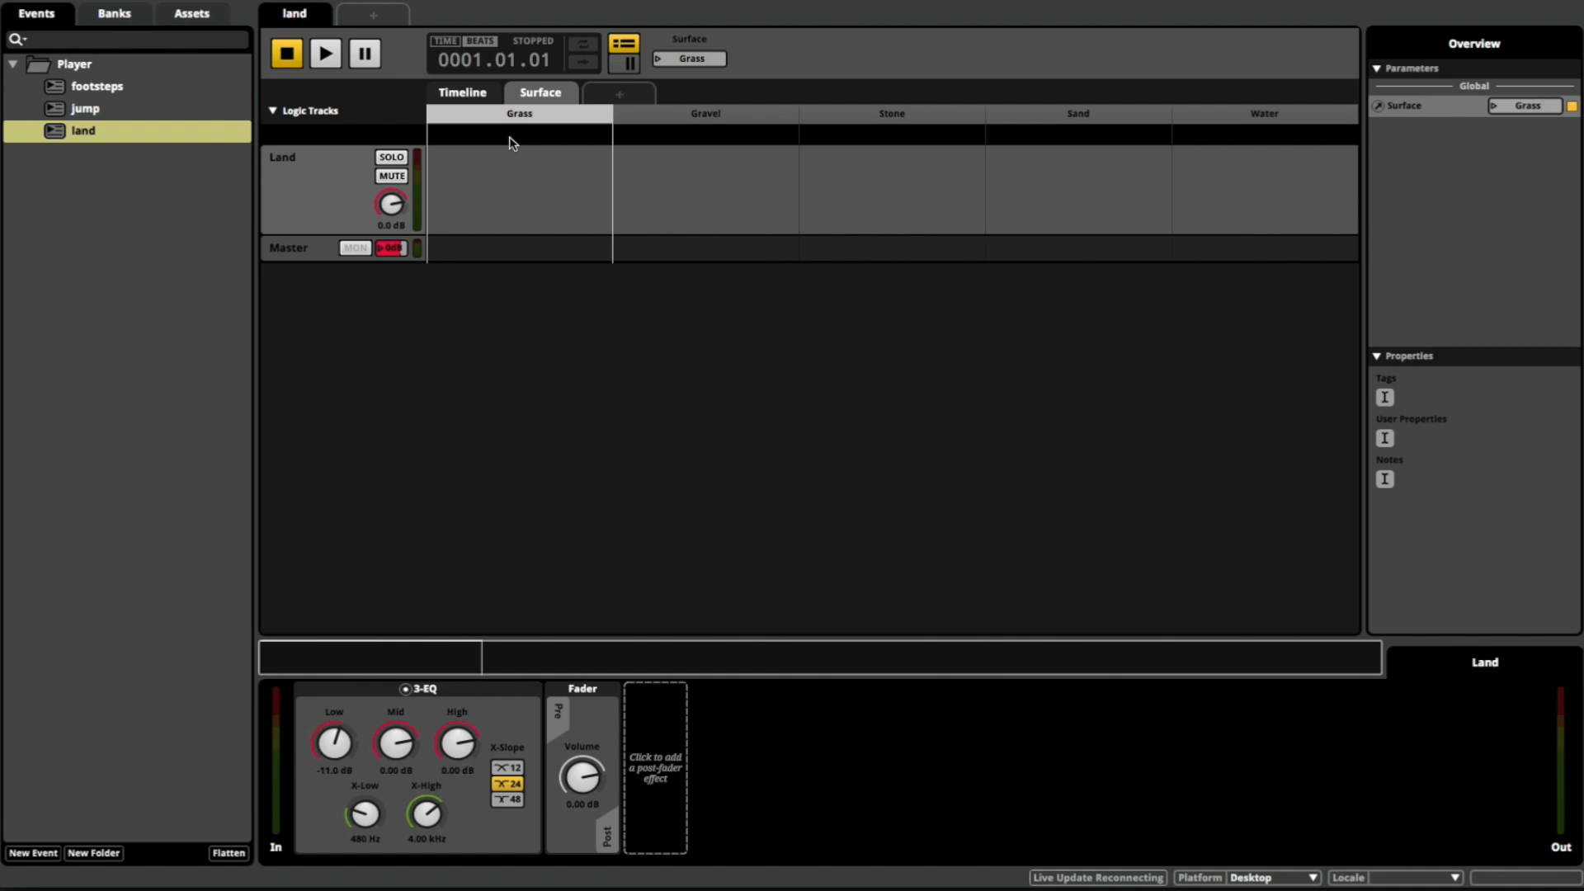
pyautogui.press('super+Tab')
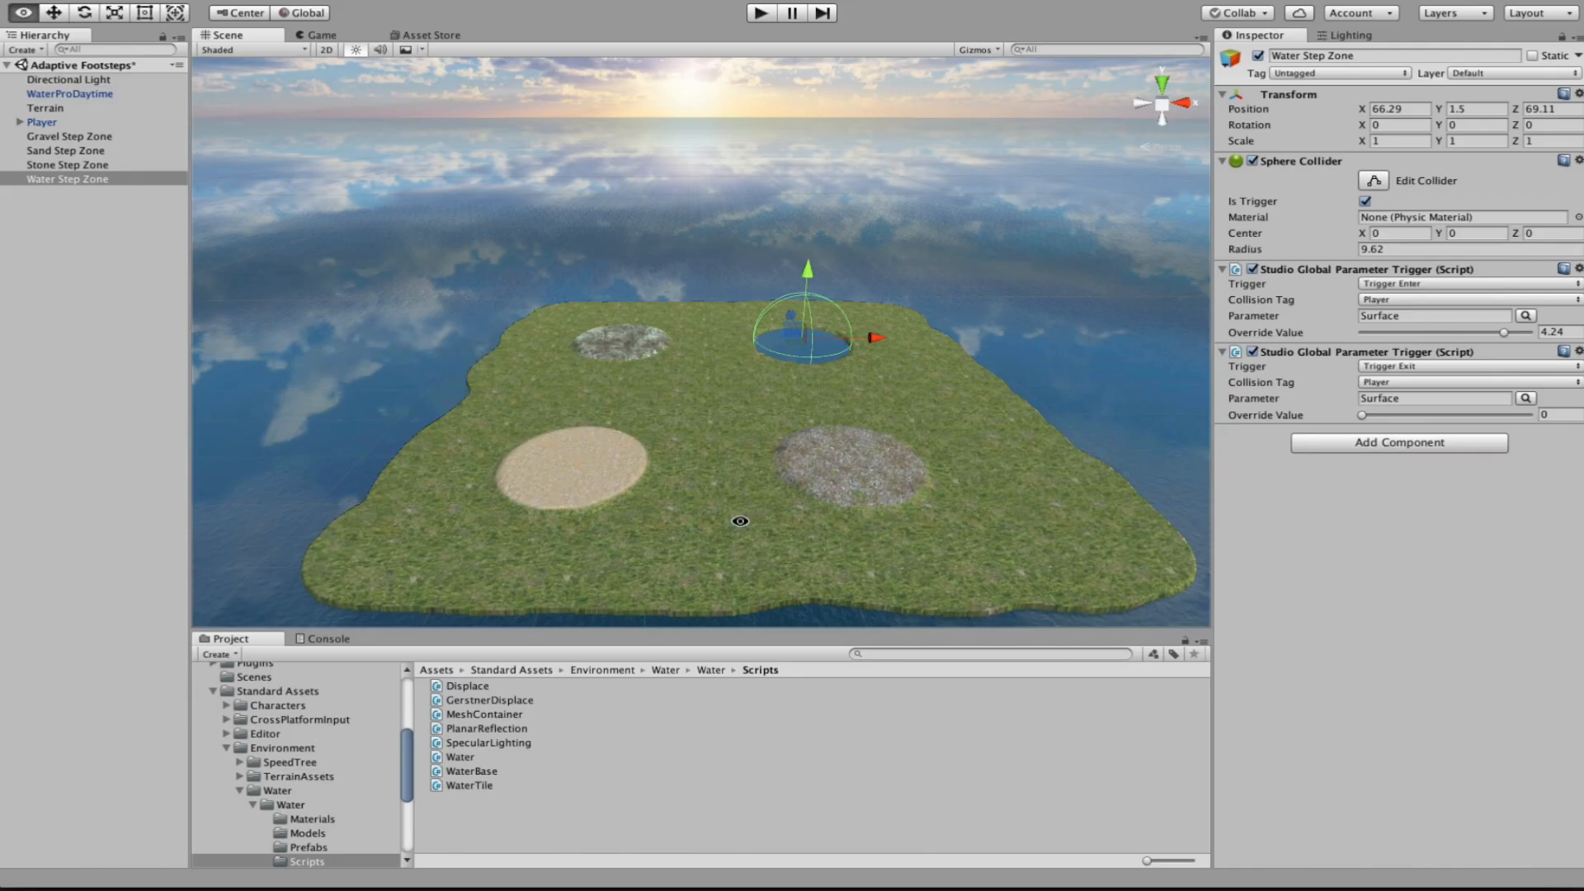
pyautogui.moveTo(740, 520); pyautogui.dragTo(739, 410)
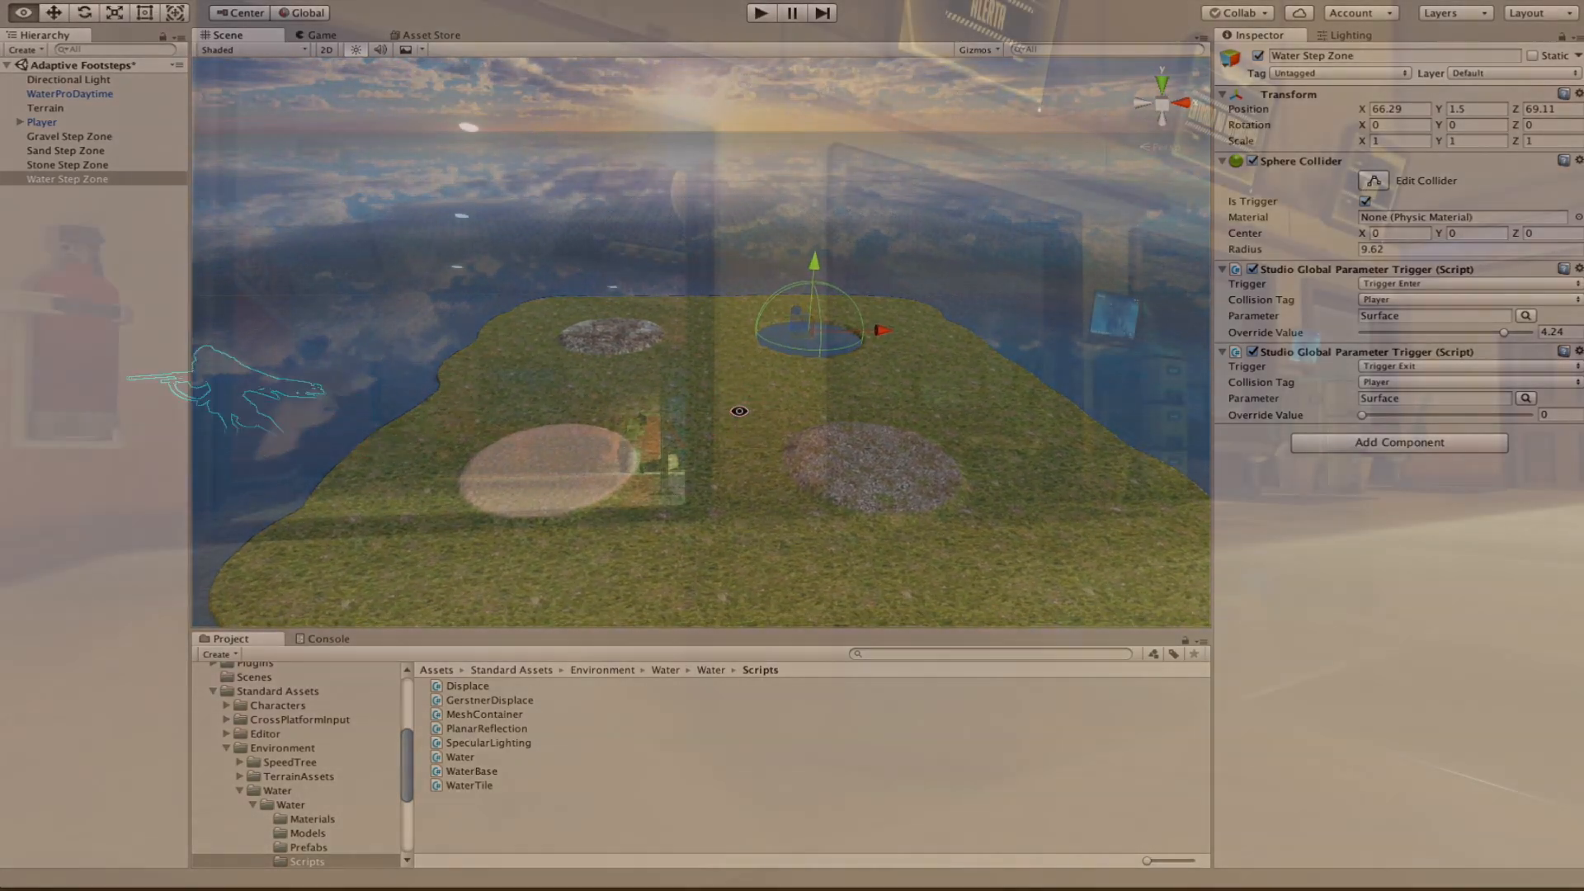